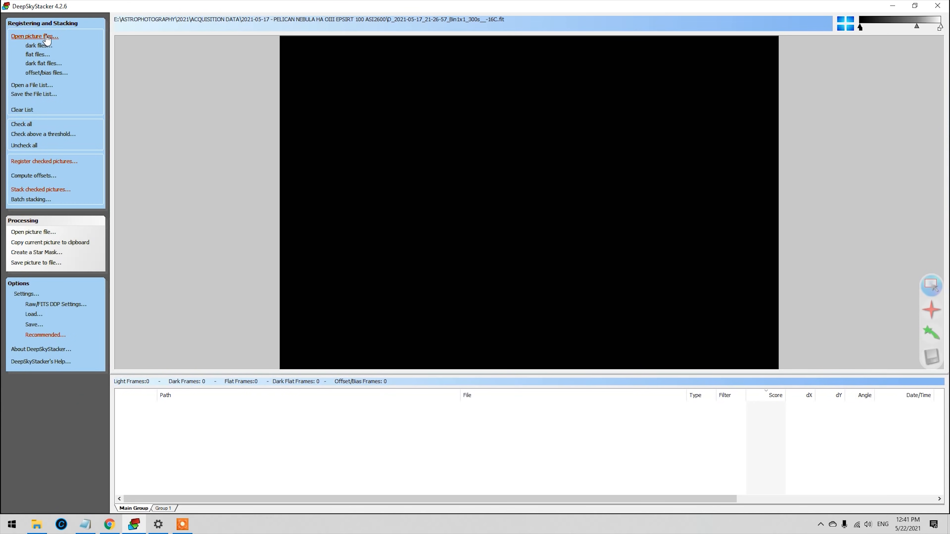
Load all L_Ha files from the 2021-05-17 Pelican Nebula acquisition folder as light frames in the Main Group
click(47, 36)
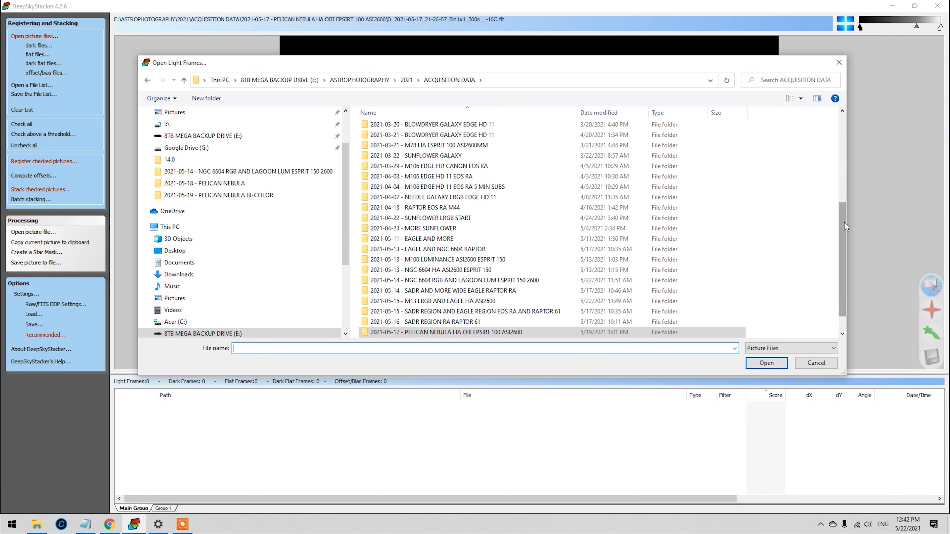
scroll(845, 226, down, 1)
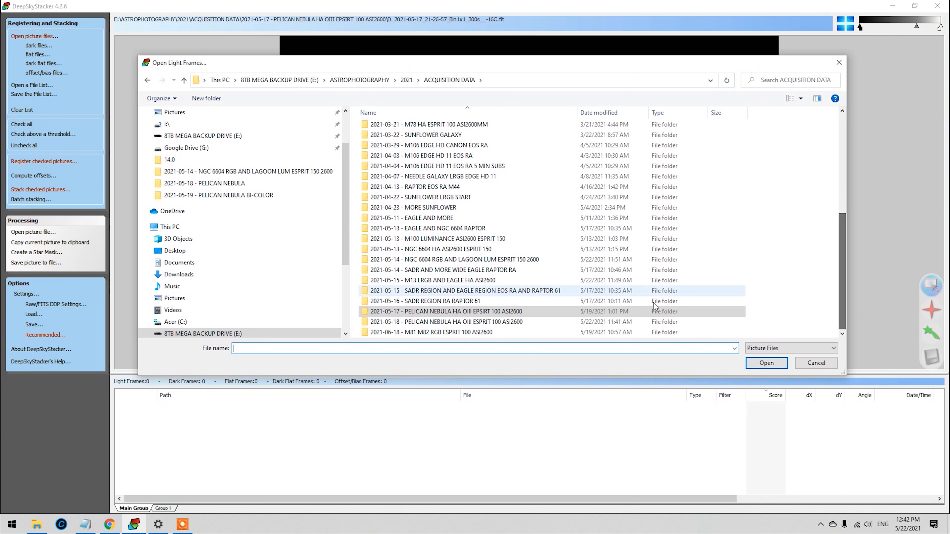
double_click(547, 313)
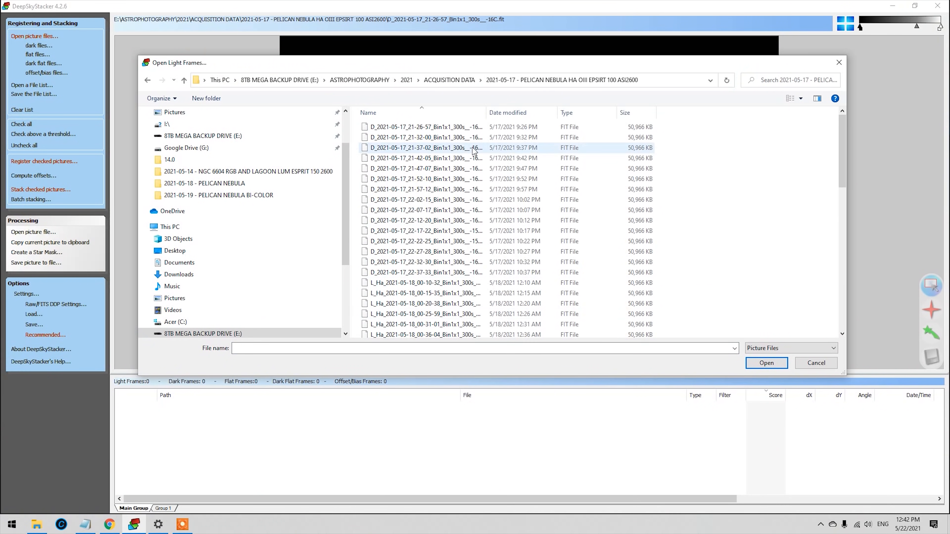
drag(843, 127, 843, 150)
click(522, 213)
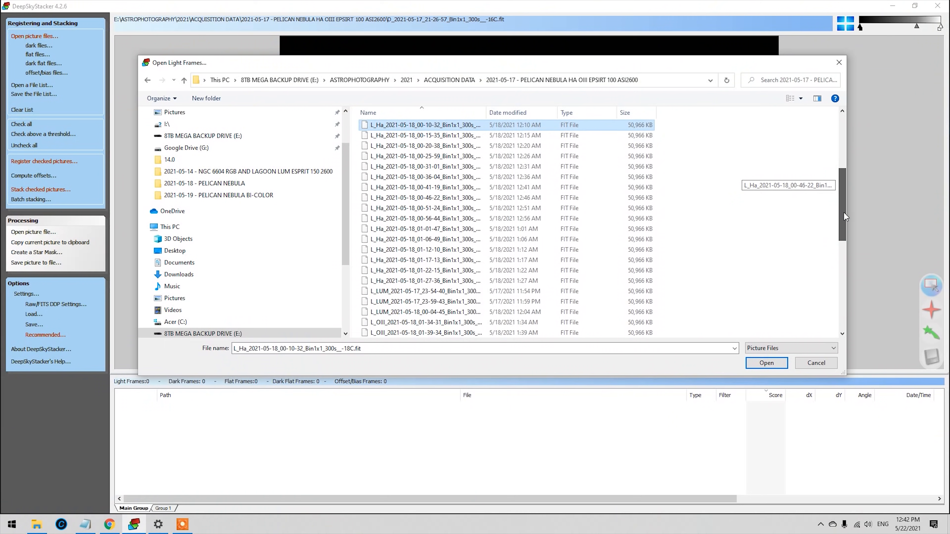
drag(844, 212, 843, 216)
shift+click(488, 266)
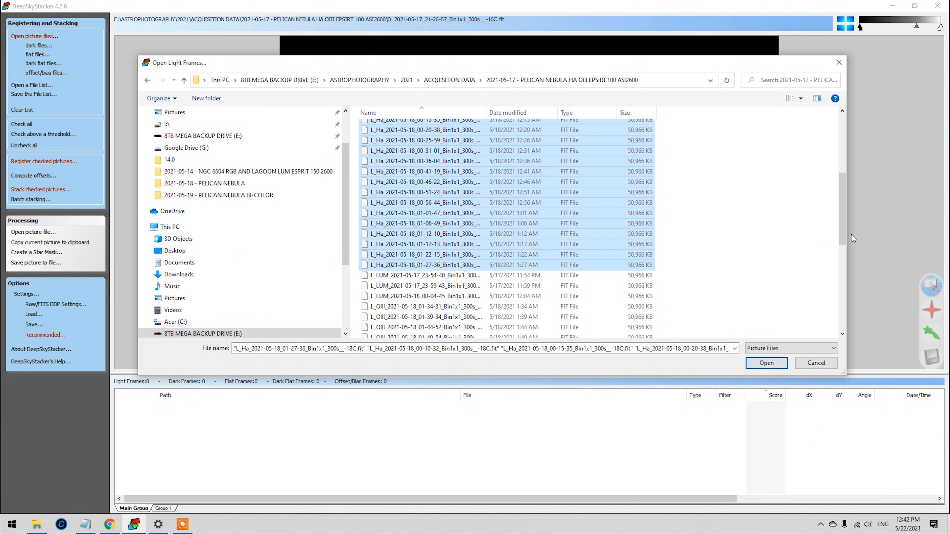
drag(843, 227, 843, 240)
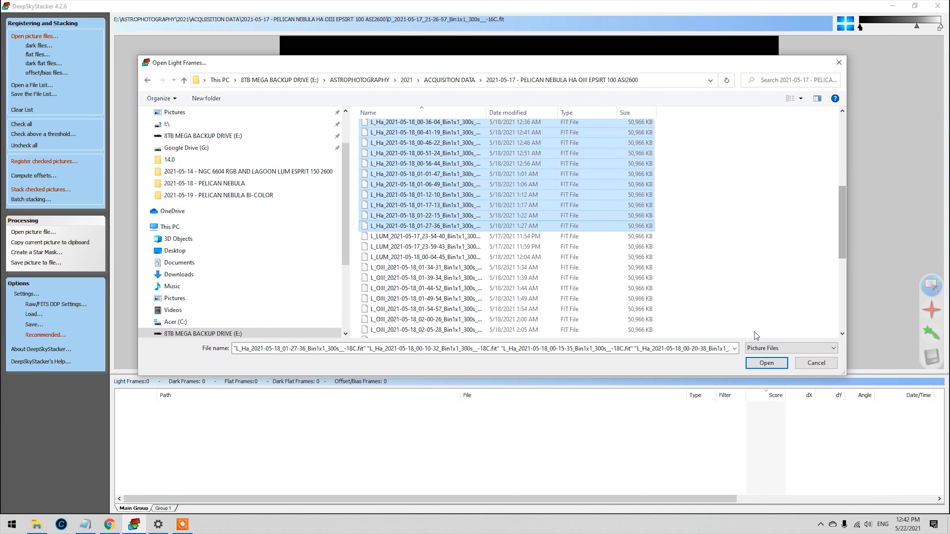
click(767, 363)
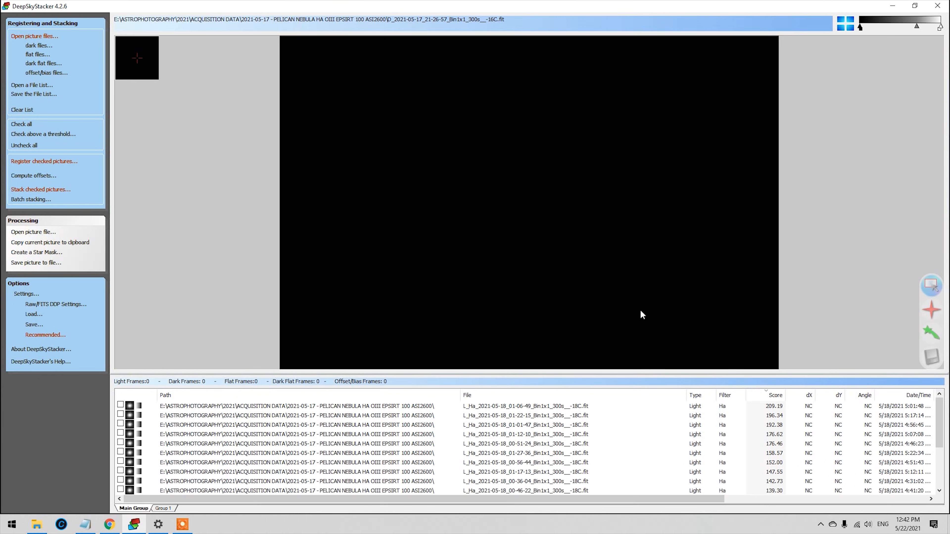
Add all D_ files from the 2021-05-17 Pelican Nebula folder as dark frames in the Main Group
click(39, 46)
click(450, 81)
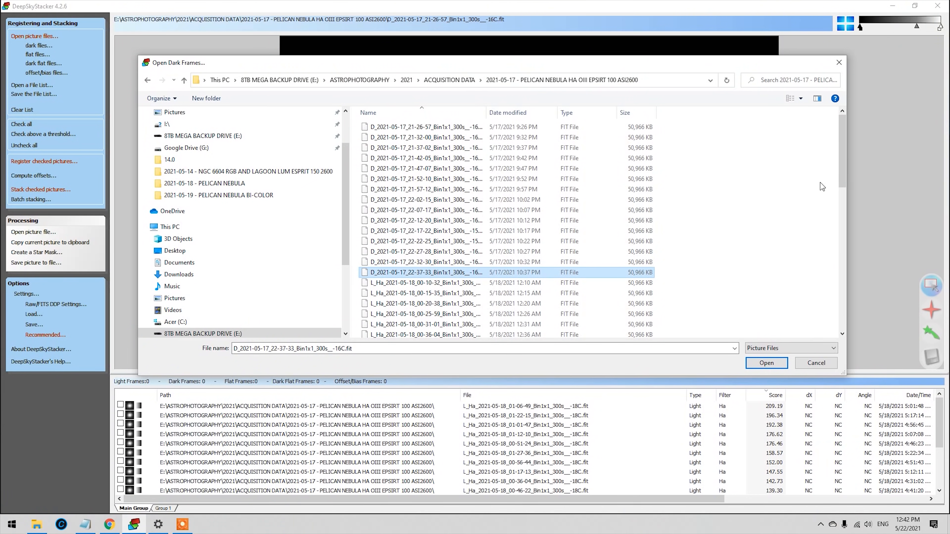
shift+click(466, 129)
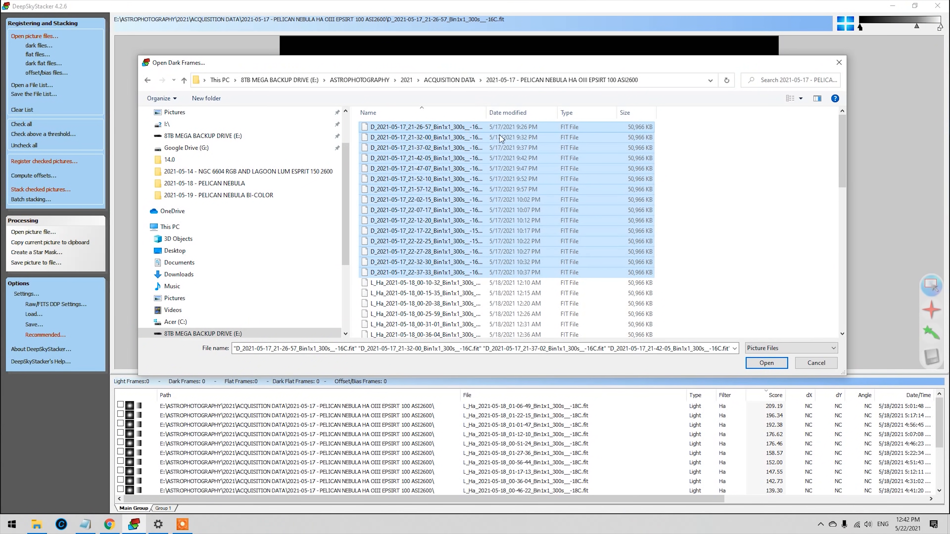
click(772, 365)
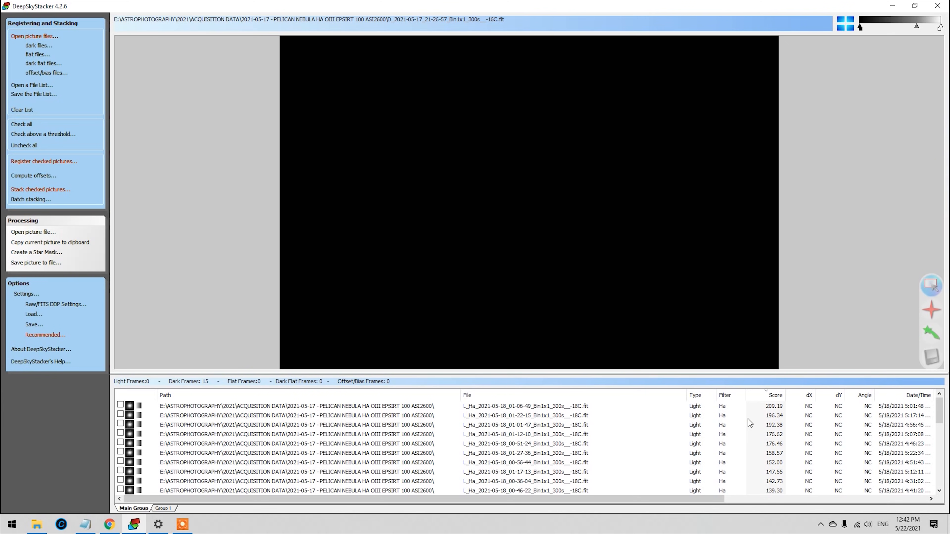
Enlarge the file list and compare the Main Group light frames' scores, previewing the lowest- and highest-scoring frames
drag(764, 373, 762, 341)
drag(701, 500, 764, 498)
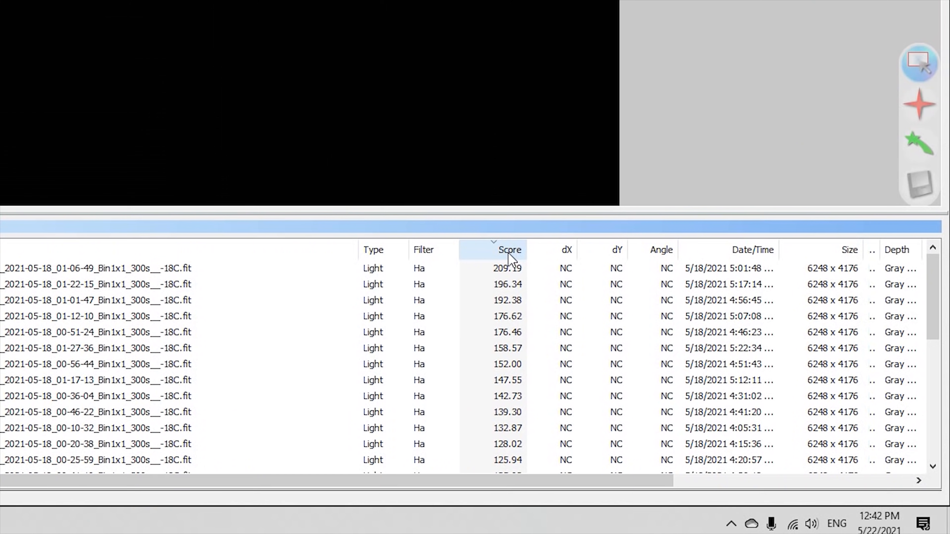
drag(933, 299, 931, 339)
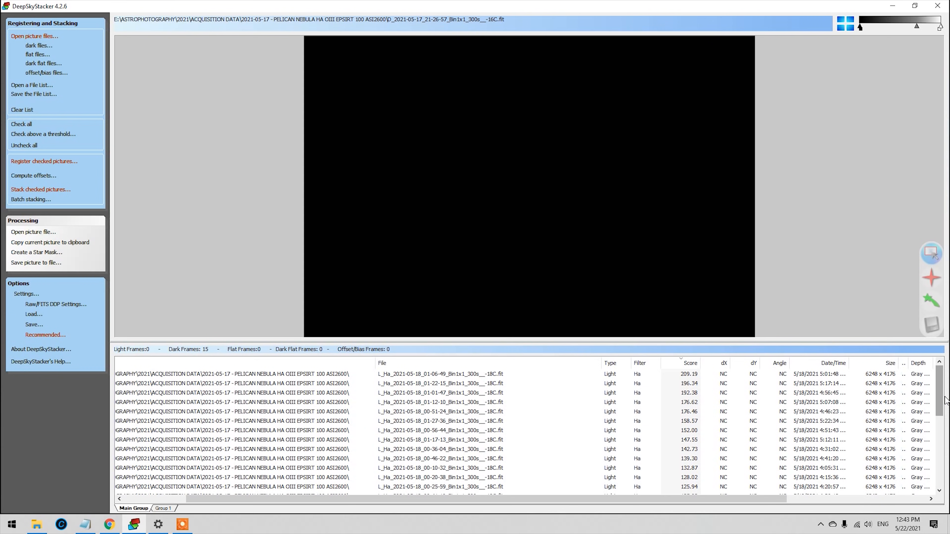
drag(941, 393, 940, 413)
click(678, 467)
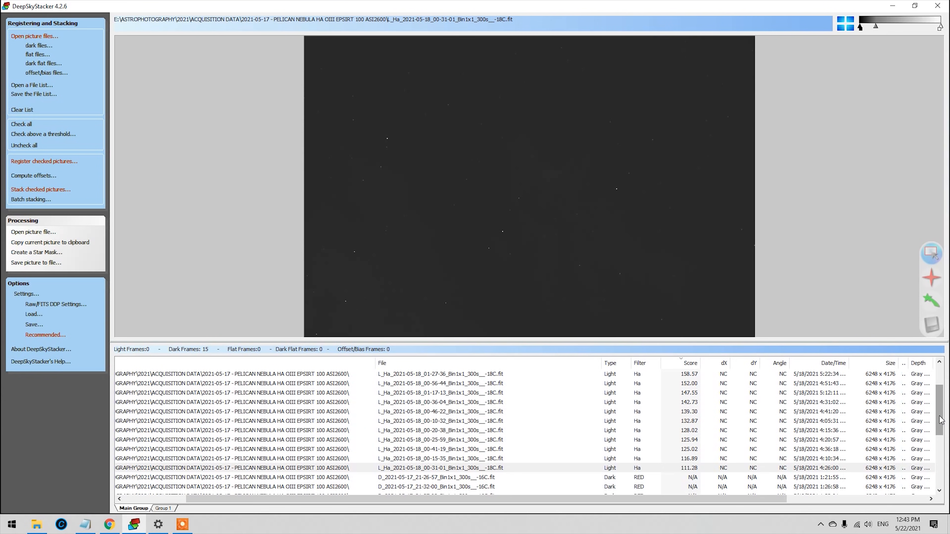
drag(940, 432, 941, 396)
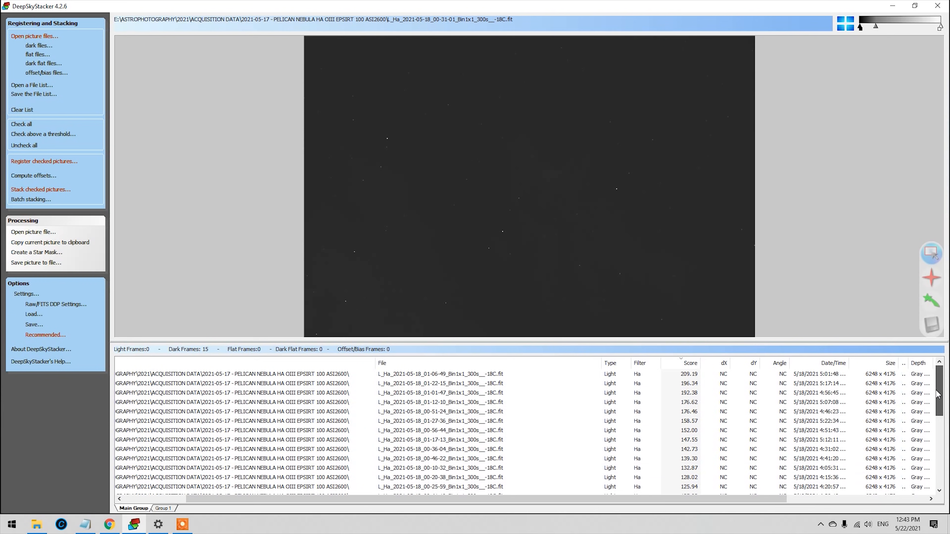
click(687, 376)
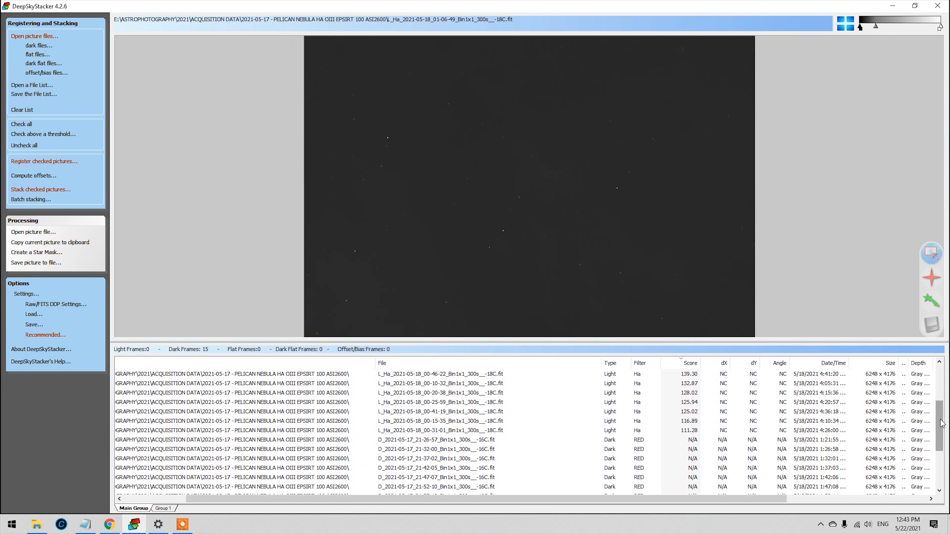
drag(945, 425, 941, 386)
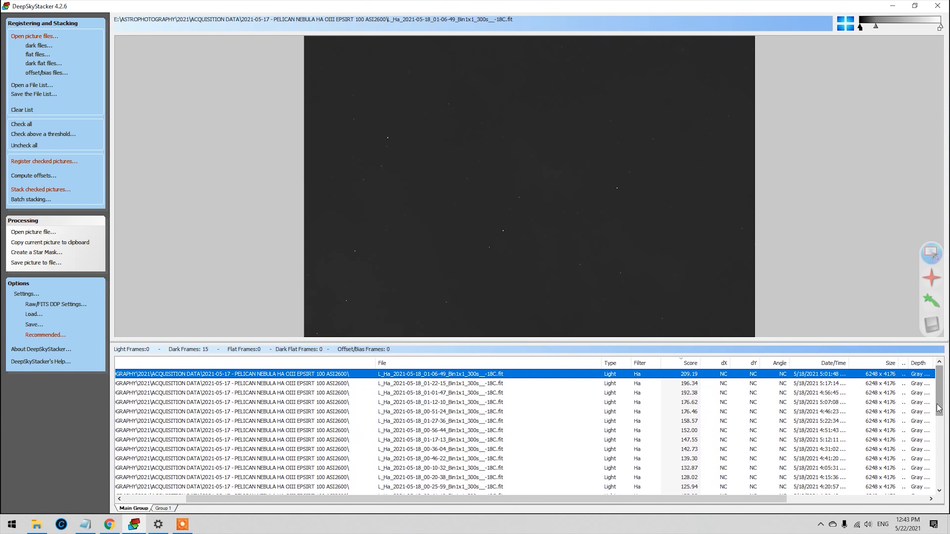
scroll(723, 422, down, 3)
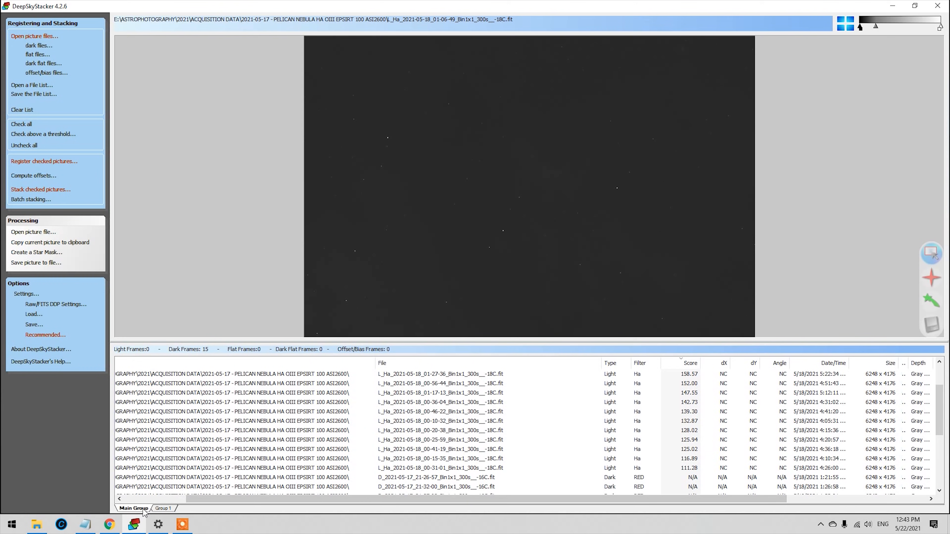
In Group 1, load all L_Ha files from the 2021-05-18 Pelican Nebula folder as light frames, listing the folder in Details view
click(171, 509)
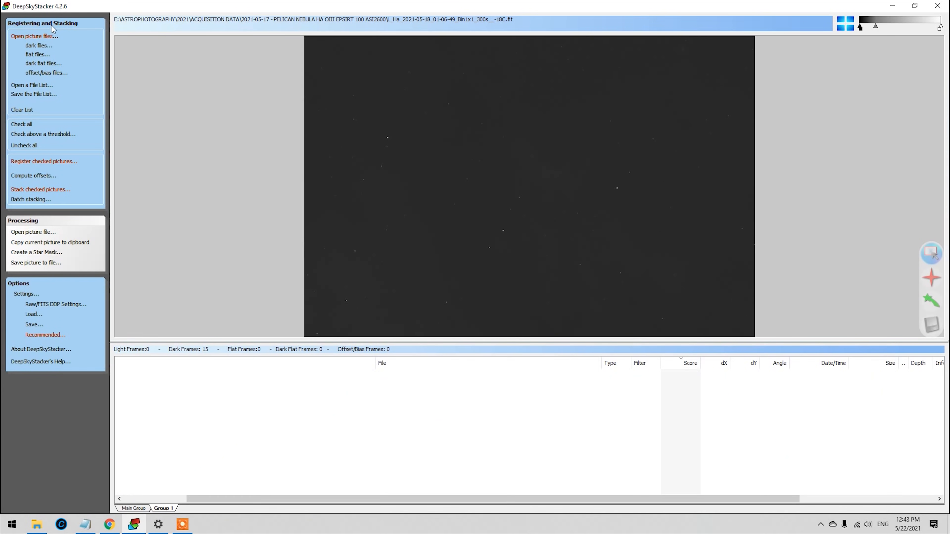
click(39, 37)
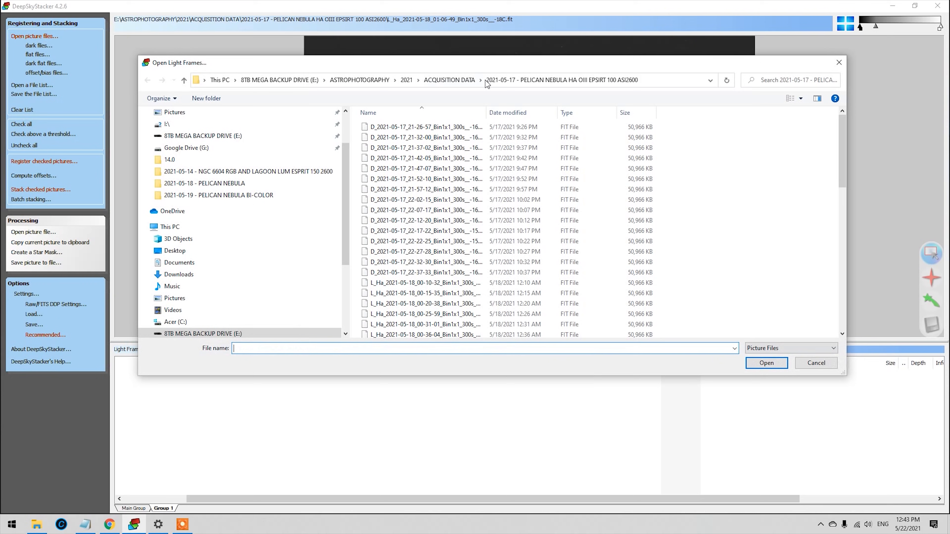
click(468, 82)
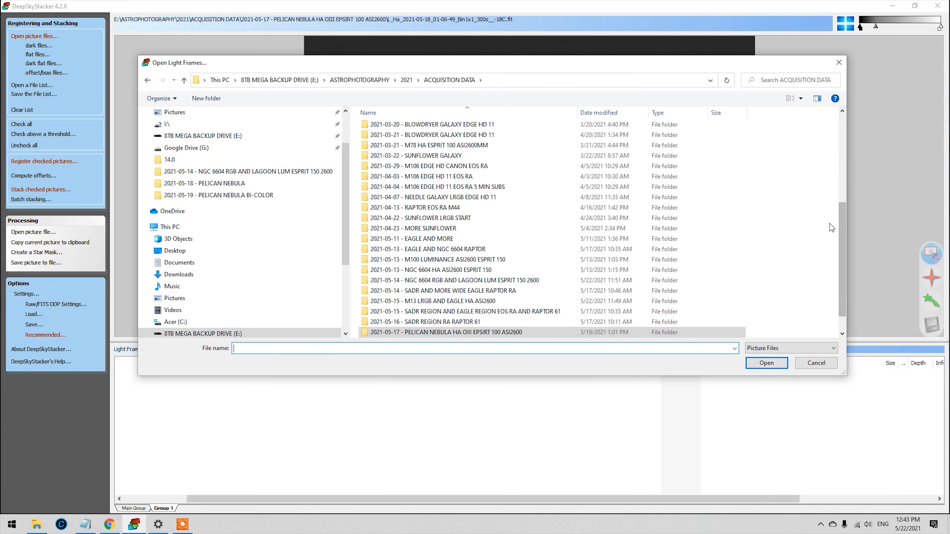
scroll(843, 220, down, 1)
double_click(522, 322)
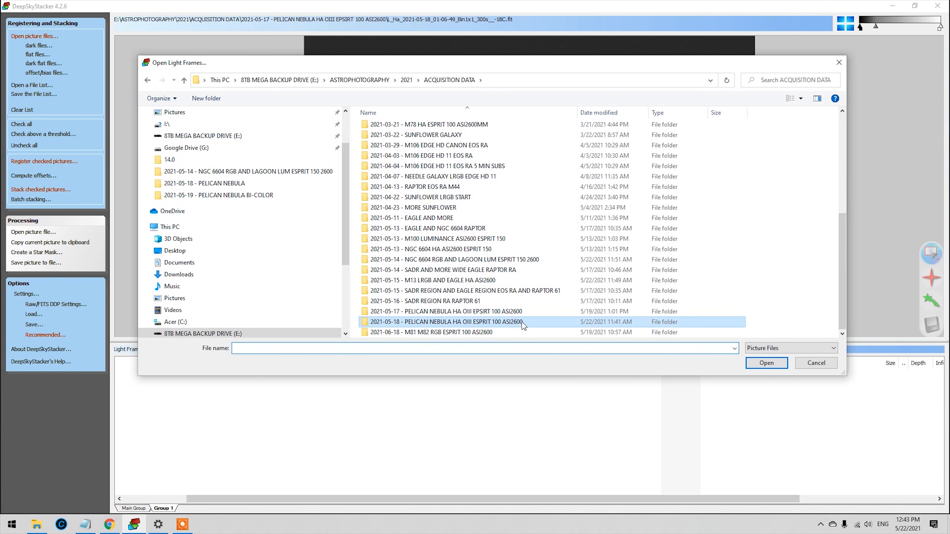
right_click(837, 159)
mouse_move(855, 161)
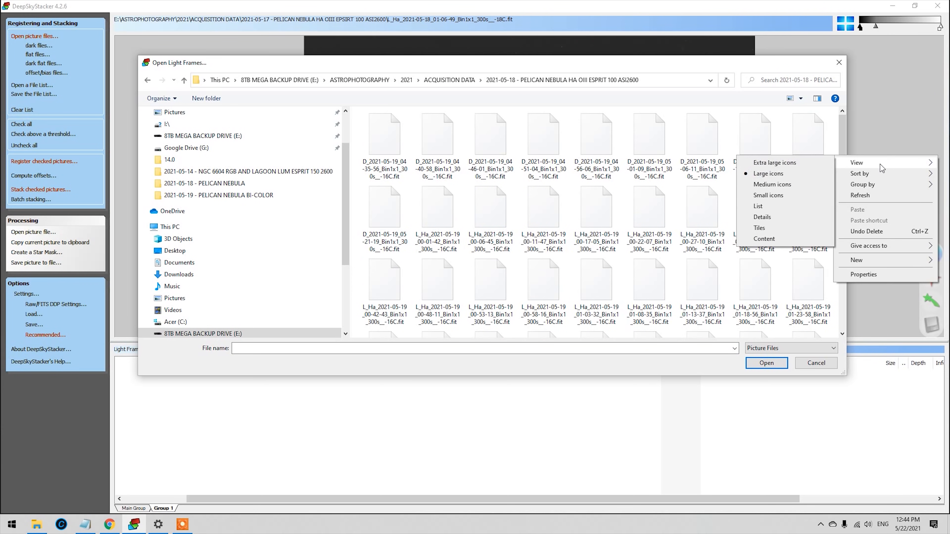
click(759, 217)
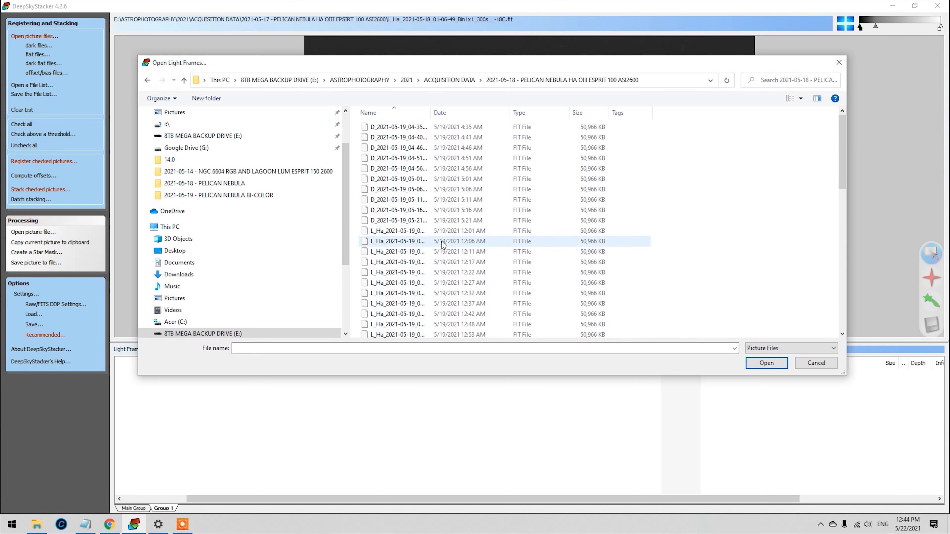
click(442, 232)
drag(844, 168, 846, 227)
shift+click(518, 243)
click(767, 363)
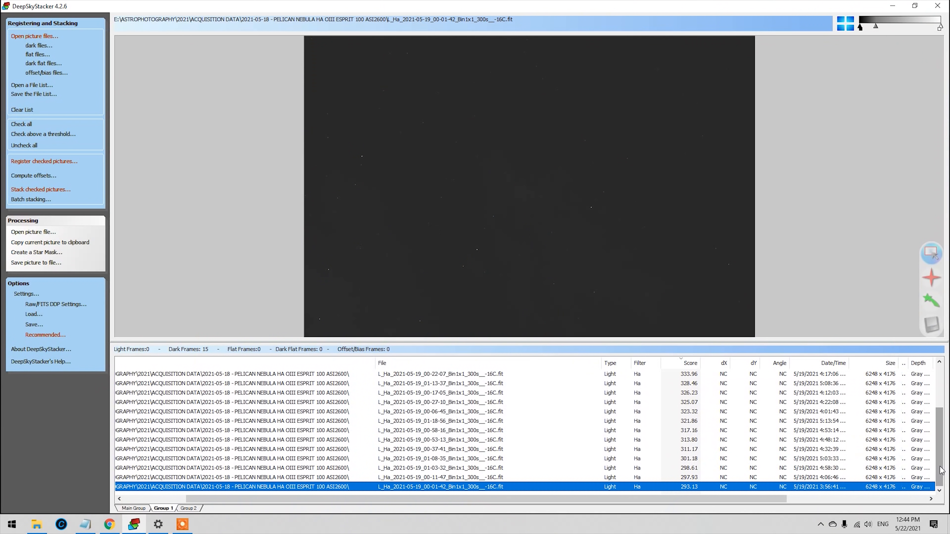
Preview Group 1's highest-scoring light frame and add all D_ files from the 2021-05-18 Pelican Nebula folder as Group 1 dark frames
scroll(941, 423, up, 5)
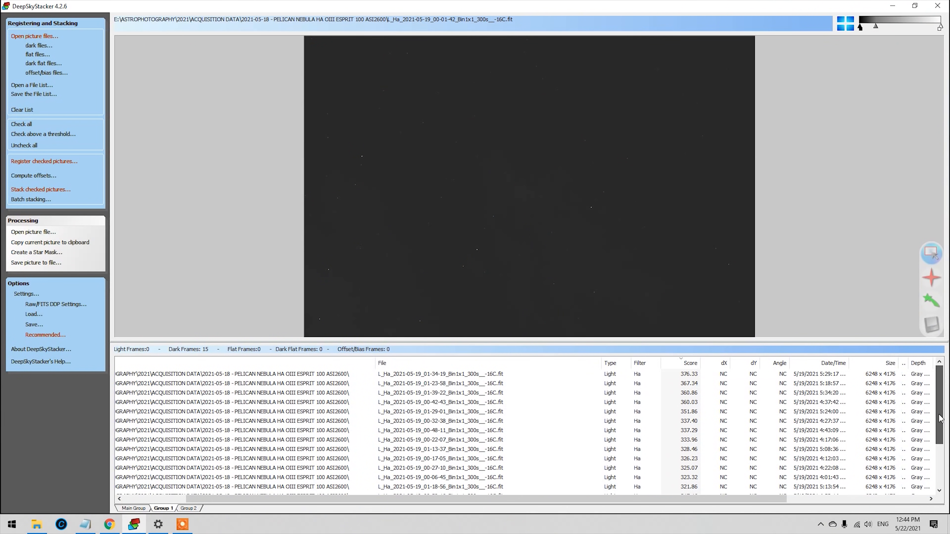
click(686, 374)
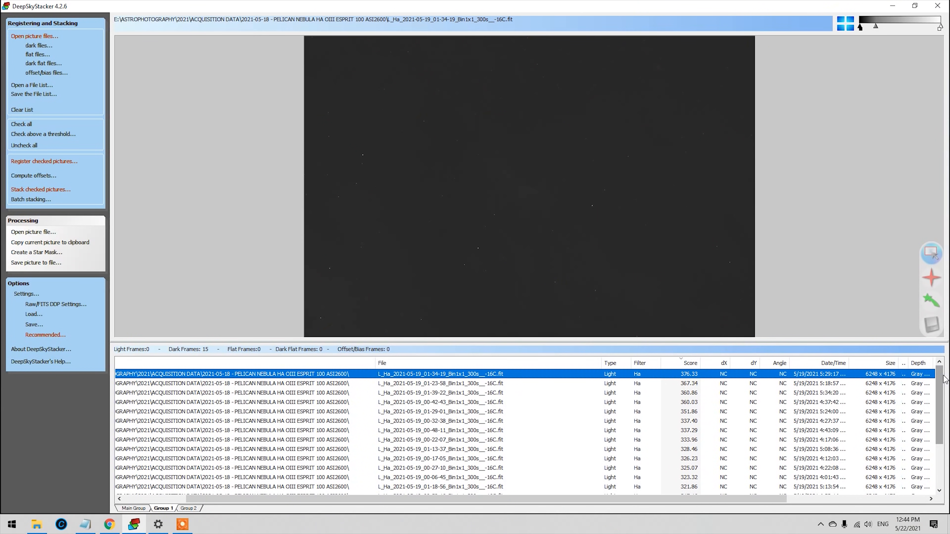
mouse_move(942, 383)
mouse_down()
mouse_move(940, 416)
mouse_move(940, 381)
mouse_up()
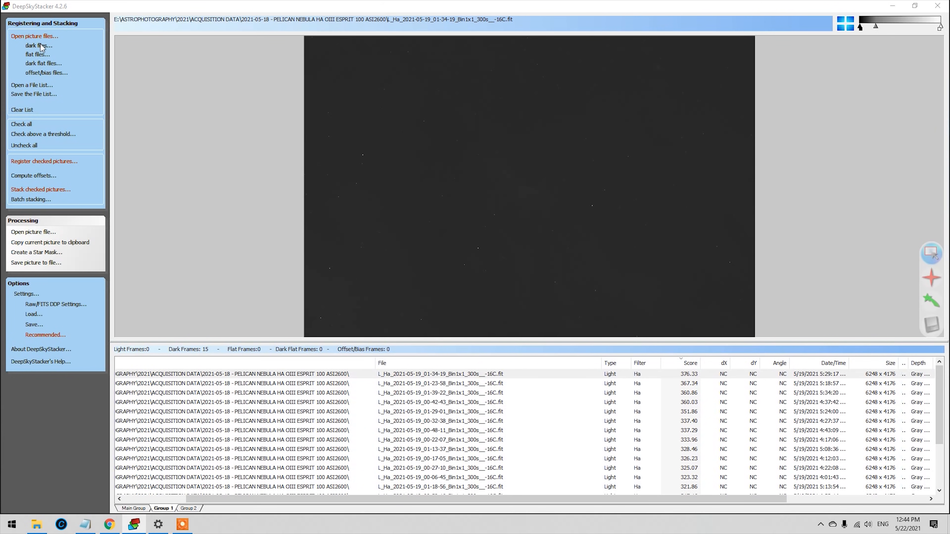
click(41, 46)
click(469, 81)
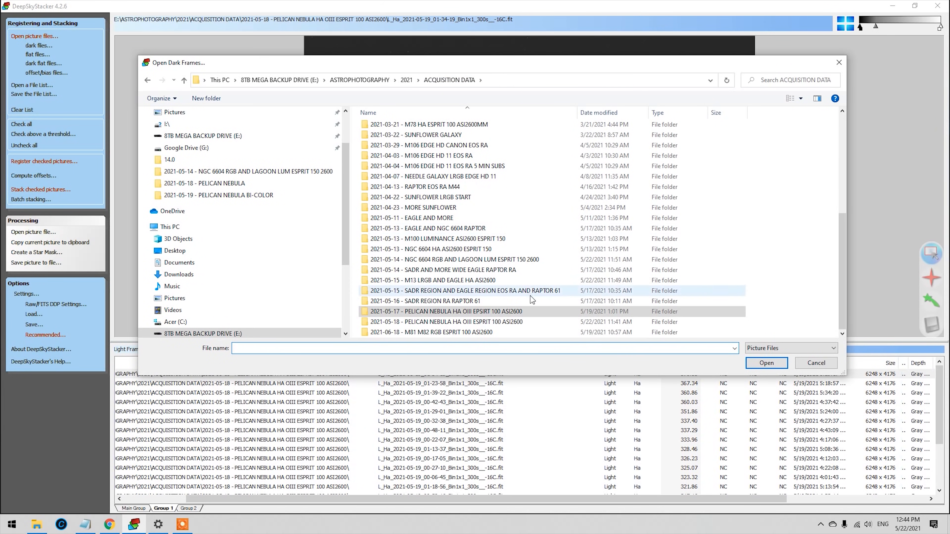
double_click(532, 321)
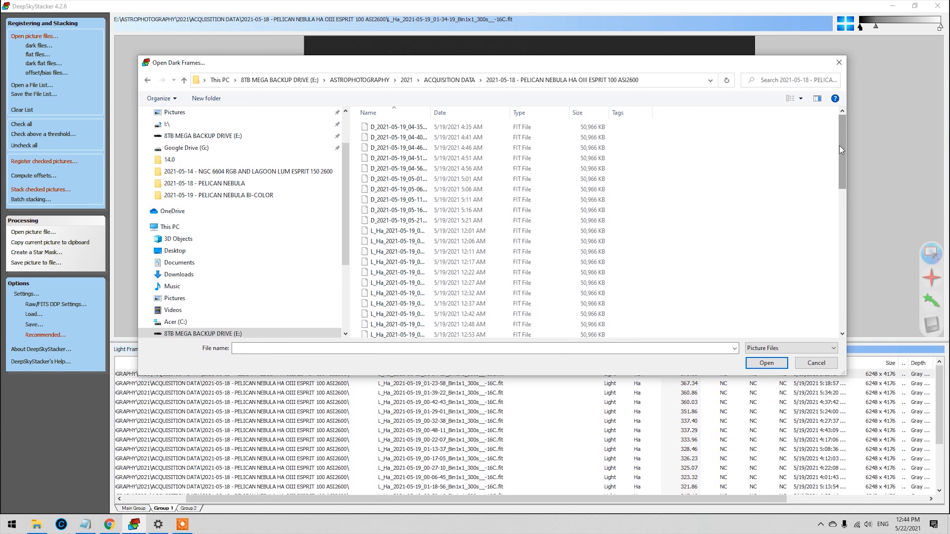
click(442, 220)
shift+click(473, 128)
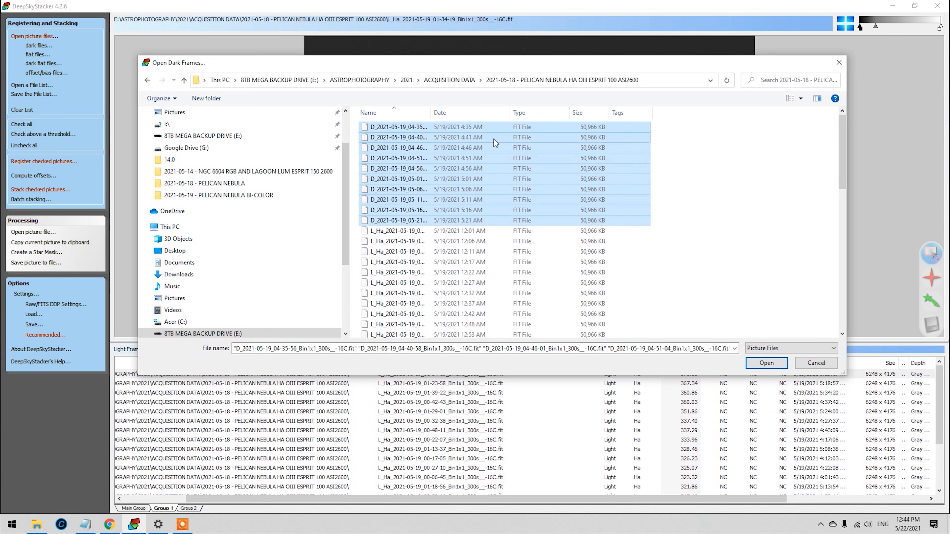
click(778, 361)
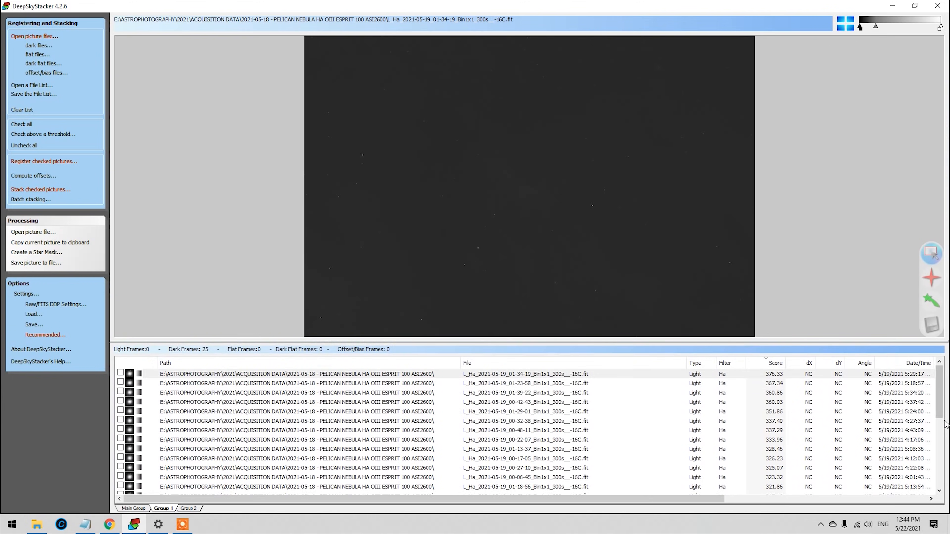
drag(941, 405, 941, 472)
Apply the RAW/FITS DDP settings for FITS files with the monochrome 16-bit RAW option off and Bilinear Interpolation selected
click(54, 306)
drag(498, 132, 589, 121)
click(506, 133)
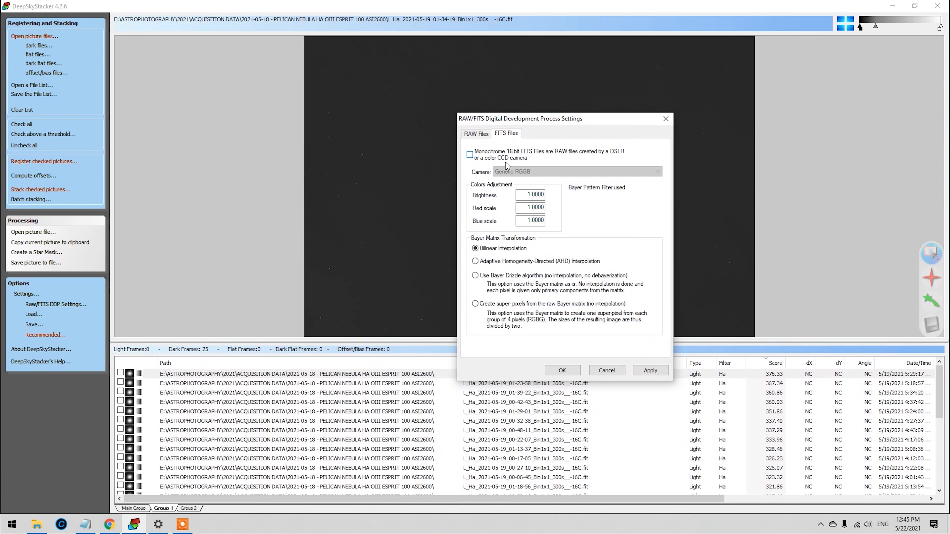
drag(598, 122, 557, 101)
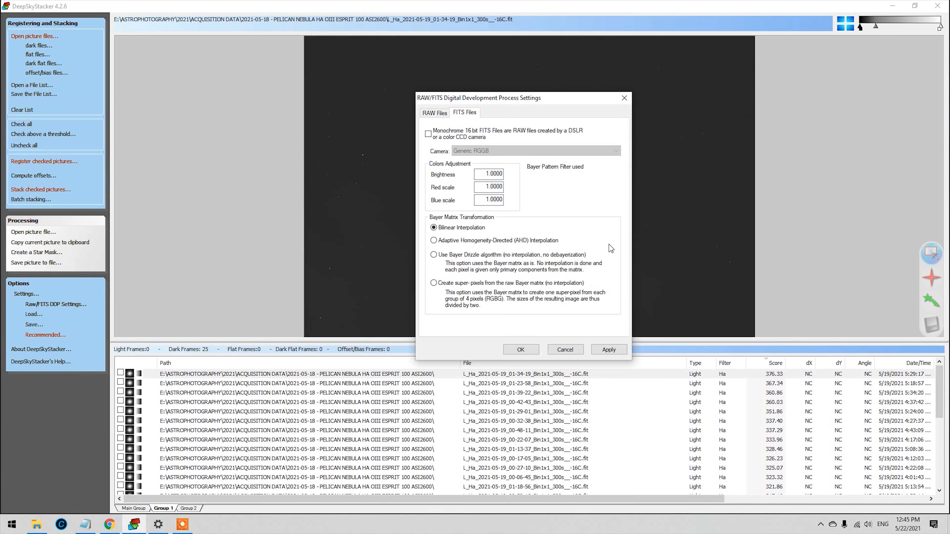
drag(539, 95, 533, 95)
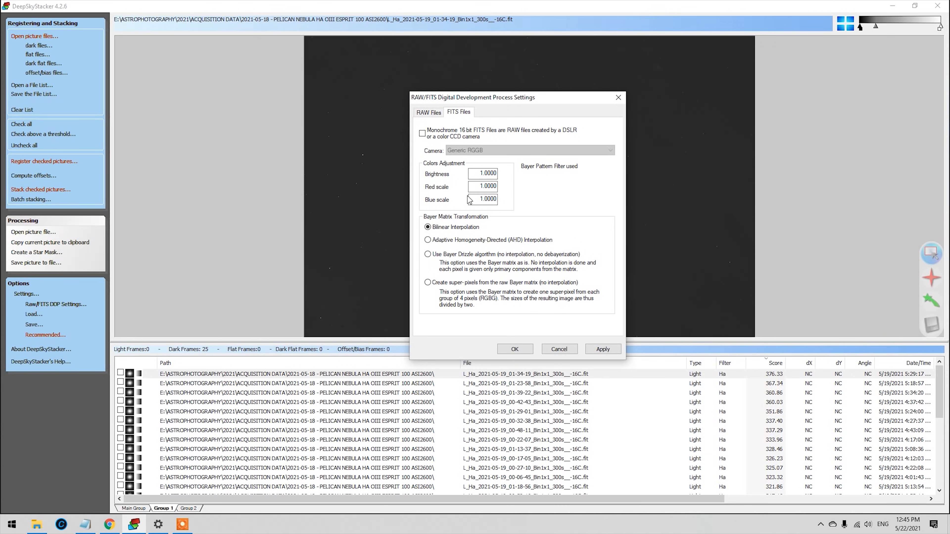
click(610, 349)
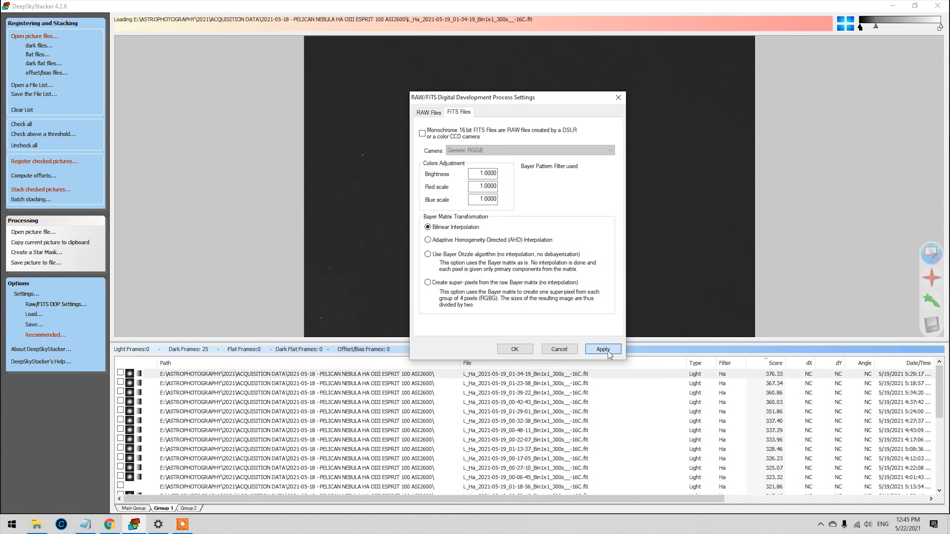
Accept the FITS settings, check all loaded frames, and review the stacking steps for both nights
click(519, 349)
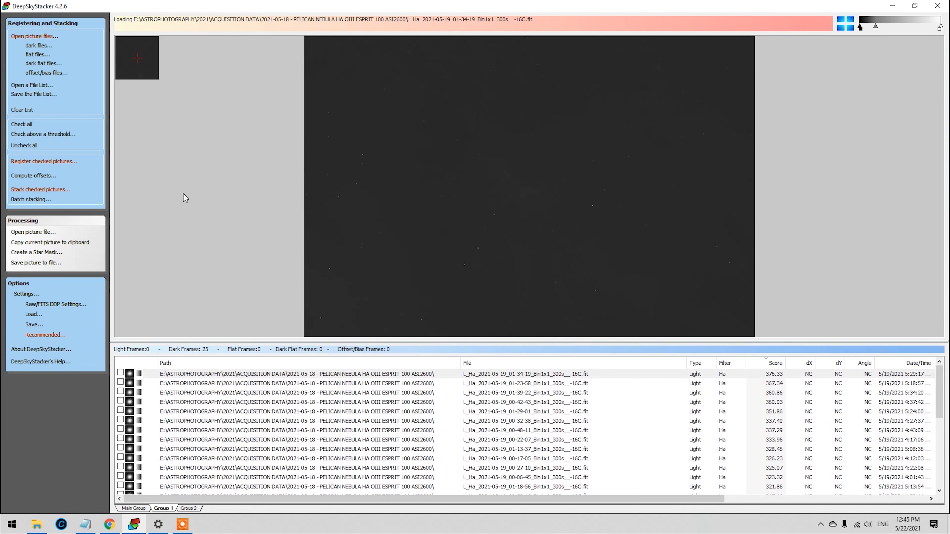
click(24, 125)
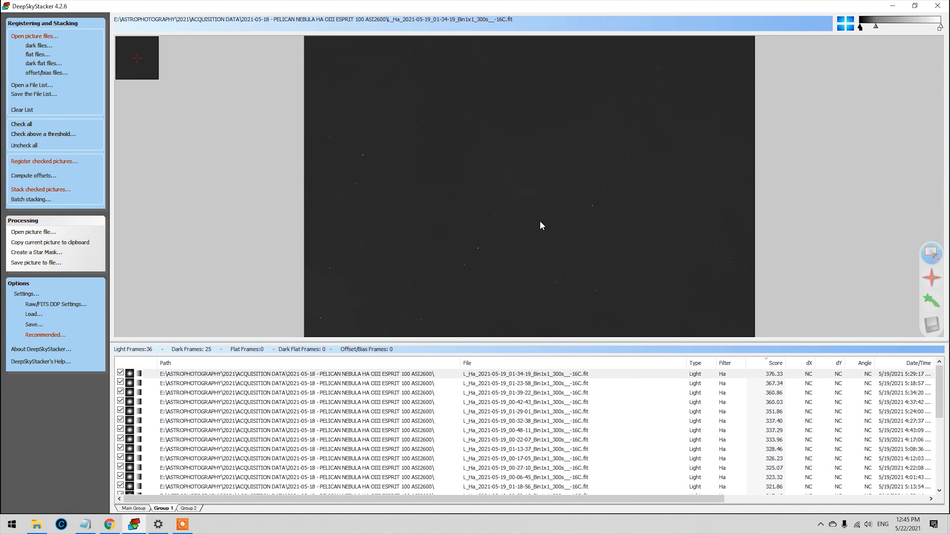
click(58, 190)
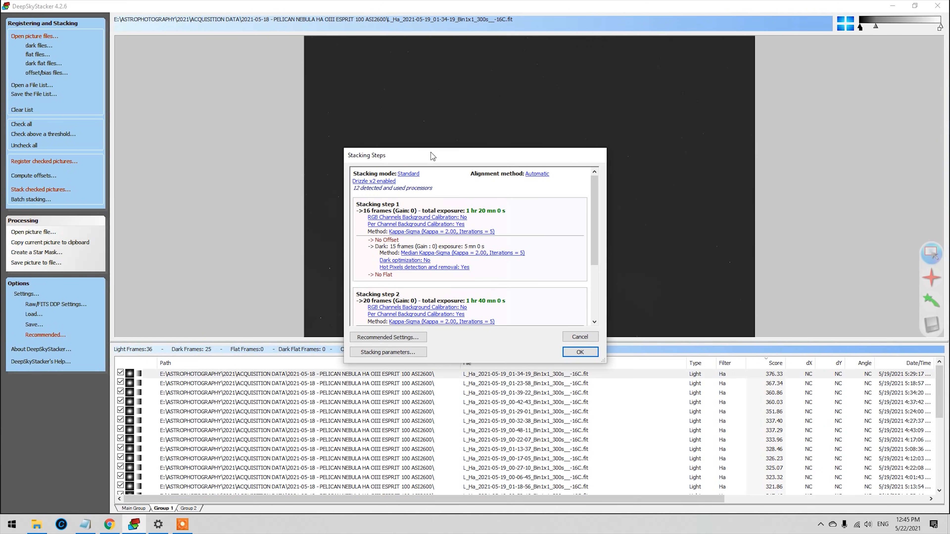
drag(655, 121, 658, 194)
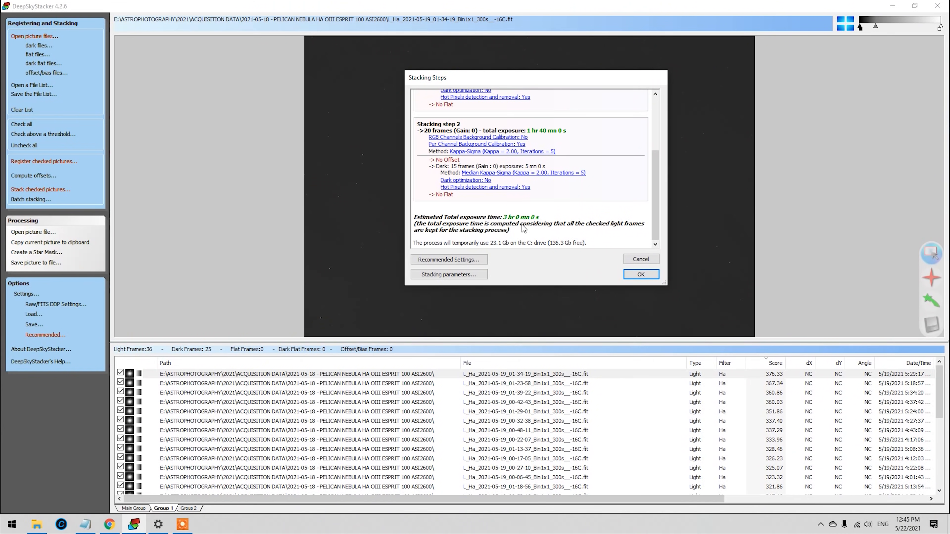
Confirm the stacking parameters with Standard Mode, 2x Drizzle and Kappa-Sigma clipping (kappa 2.00, 5 iterations), and review the stacking summary
click(476, 276)
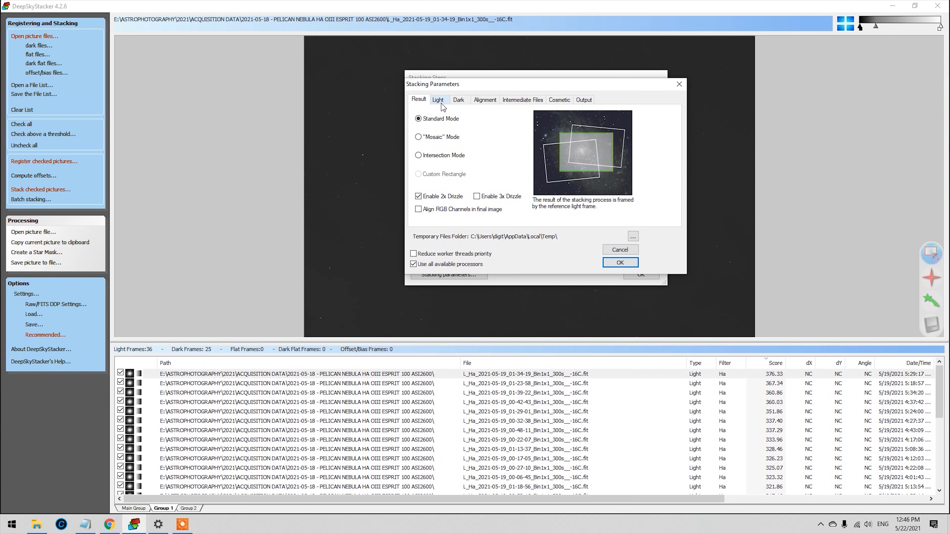
click(439, 102)
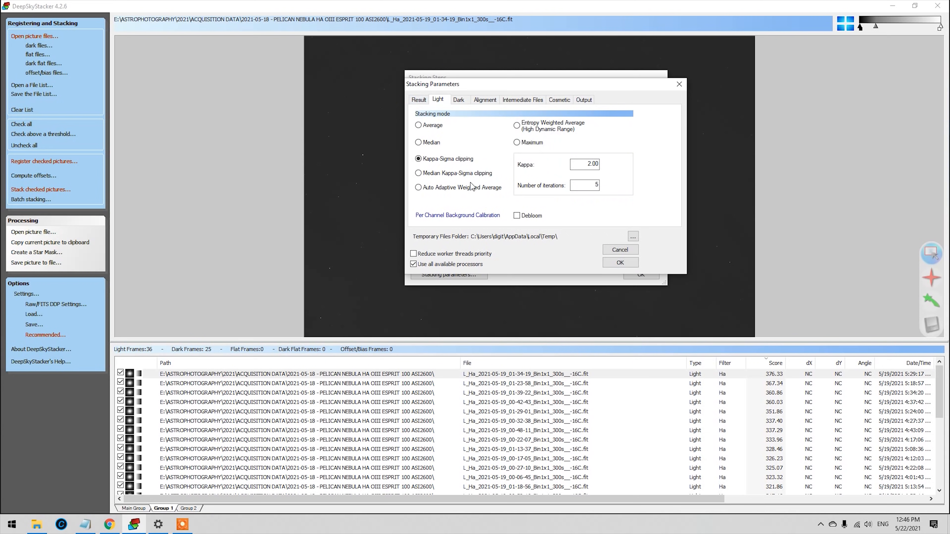
click(422, 100)
click(442, 101)
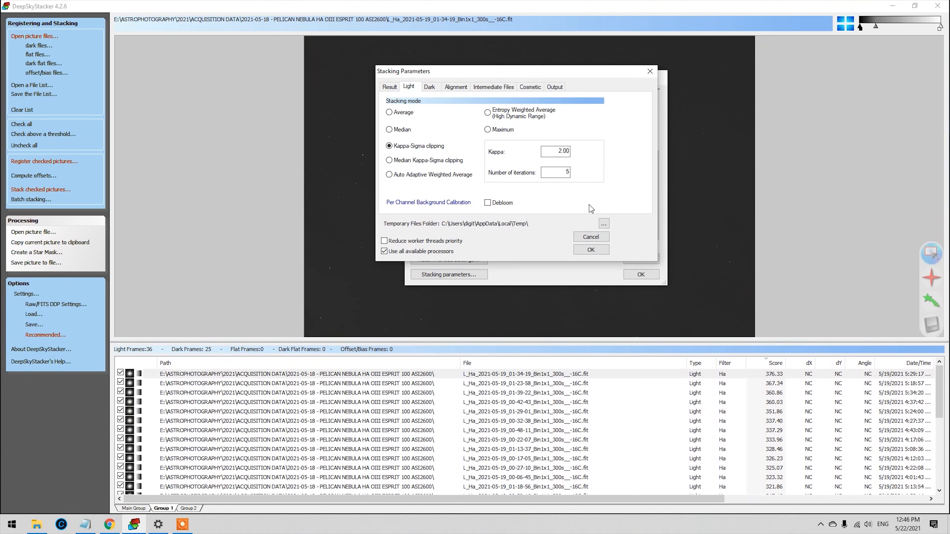
click(591, 250)
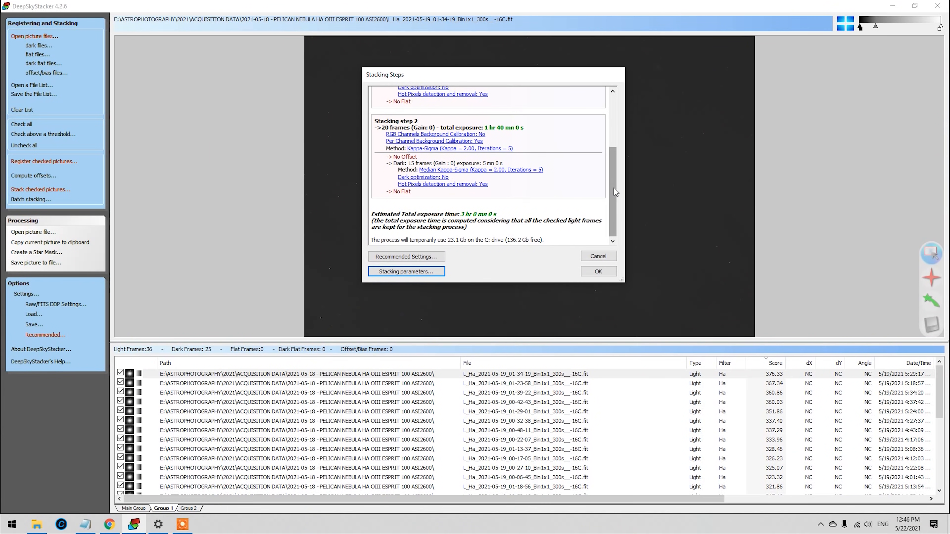
scroll(612, 122, down, 5)
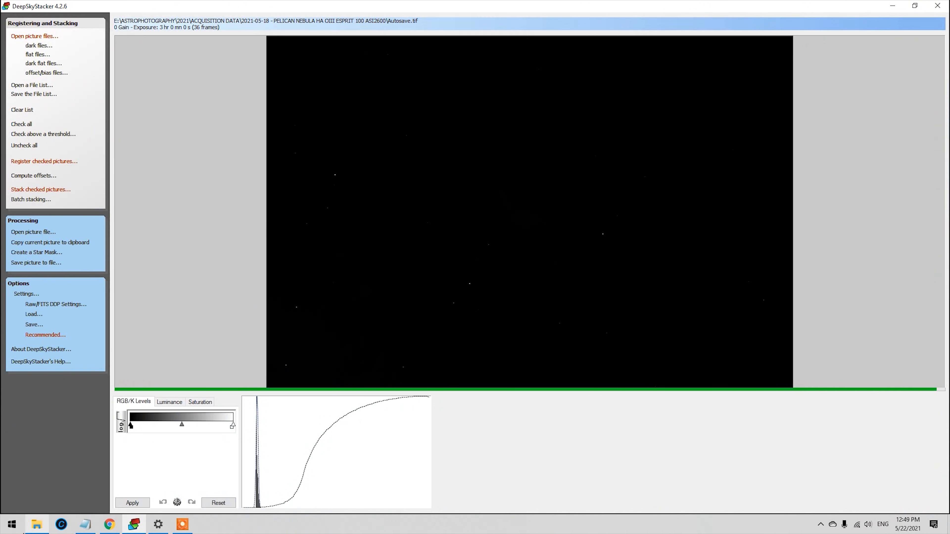
Launch PixInsight and open the Autosave TIF from the 2021-05-18 Pelican Nebula acquisition folder
click(12, 525)
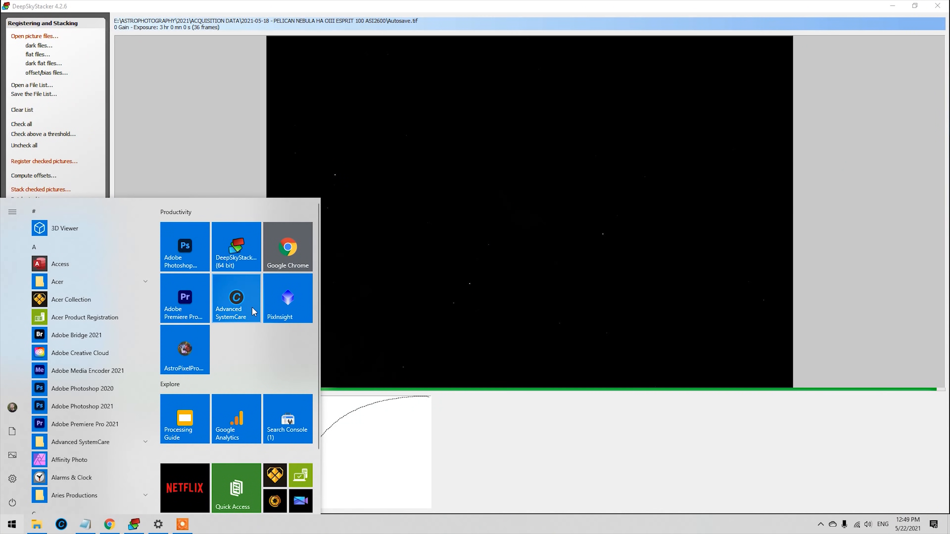
click(279, 304)
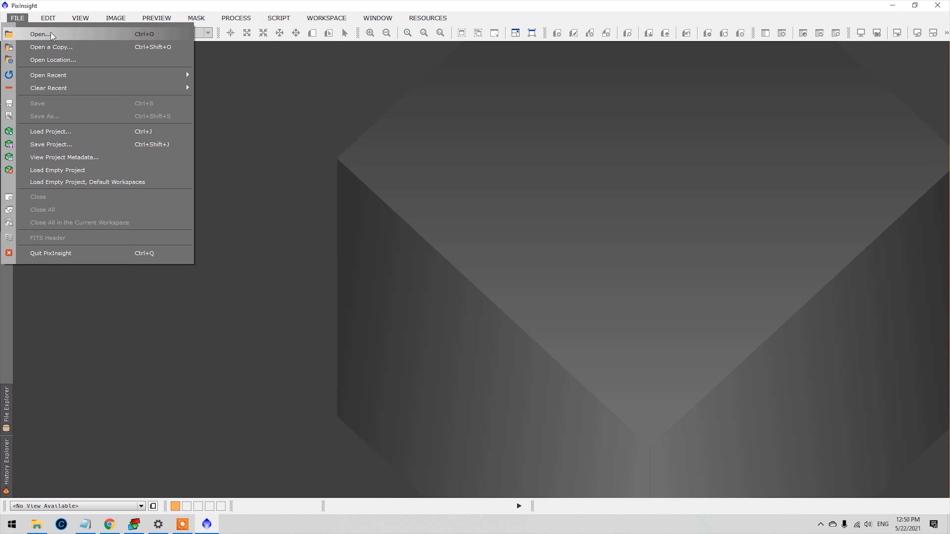
click(64, 36)
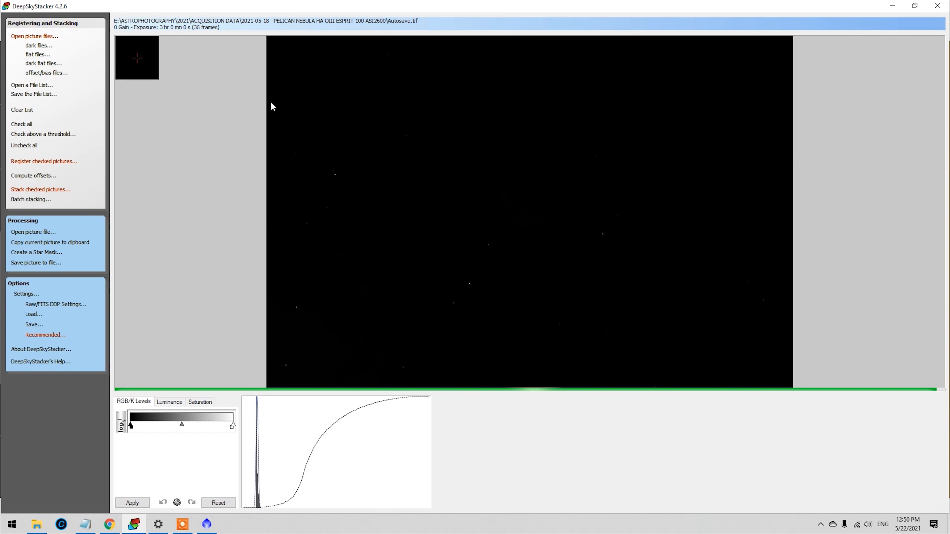
click(202, 524)
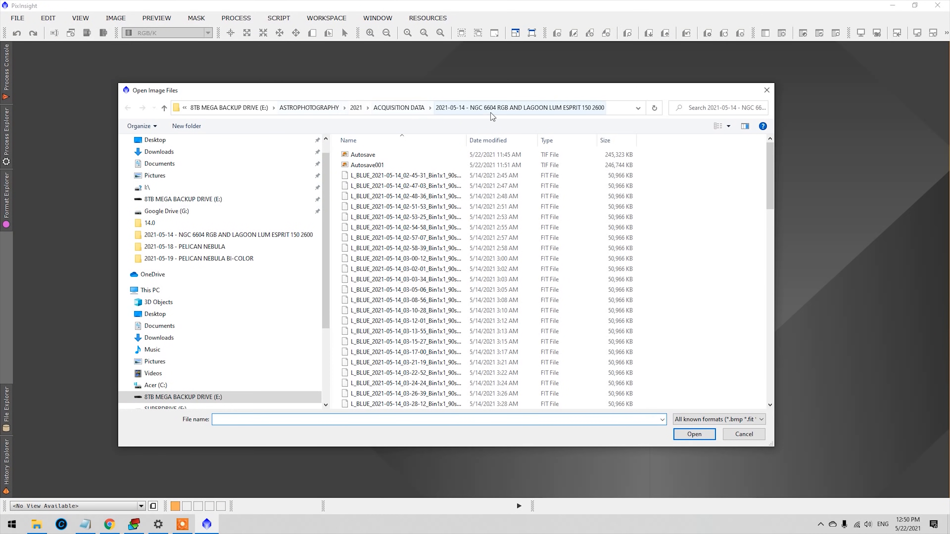
click(404, 108)
scroll(538, 345, down, 2)
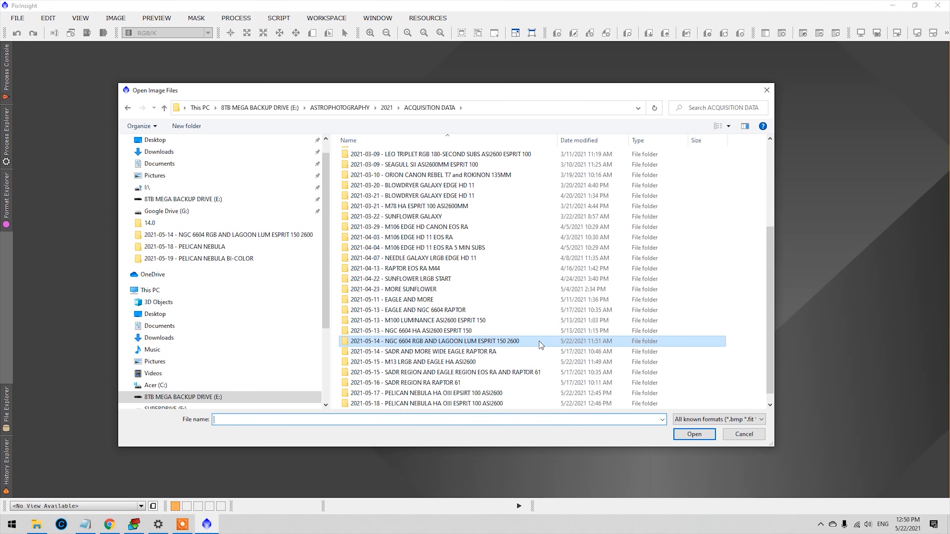
scroll(573, 377, down, 1)
click(488, 394)
double_click(488, 394)
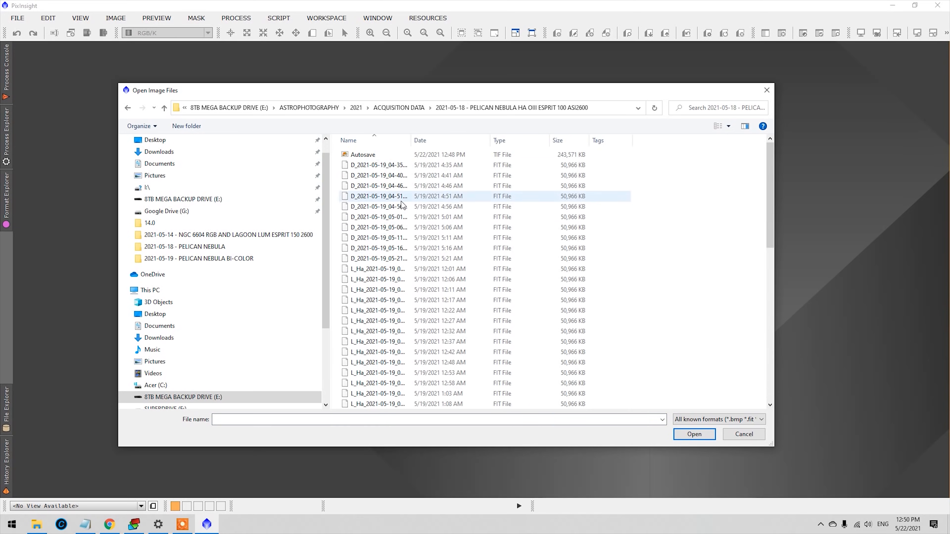
double_click(392, 156)
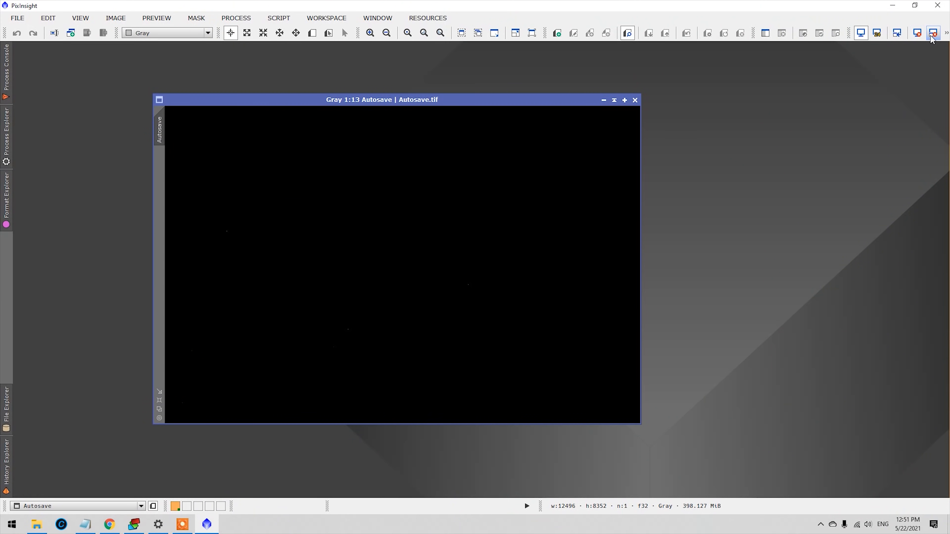
Auto-stretch the screen display of the Autosave image and reposition its window in the workspace
click(945, 34)
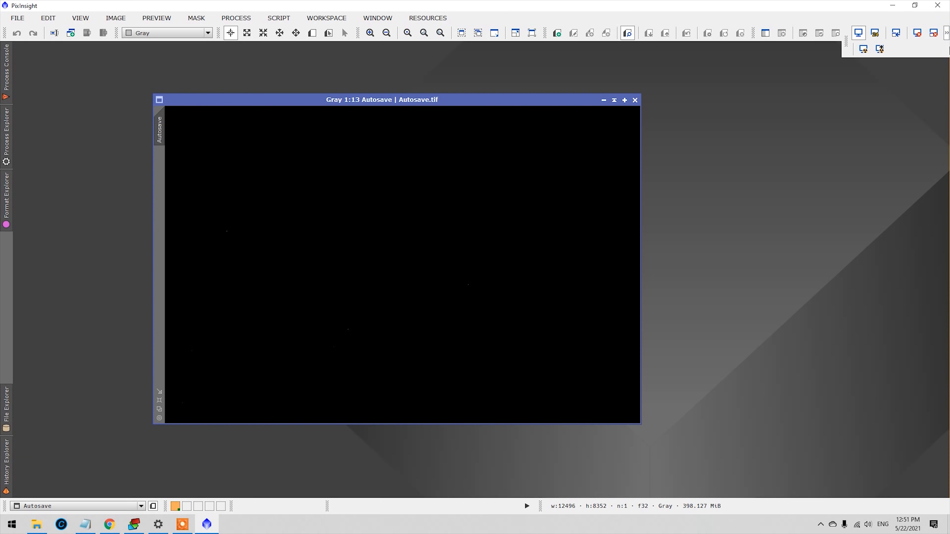
click(864, 49)
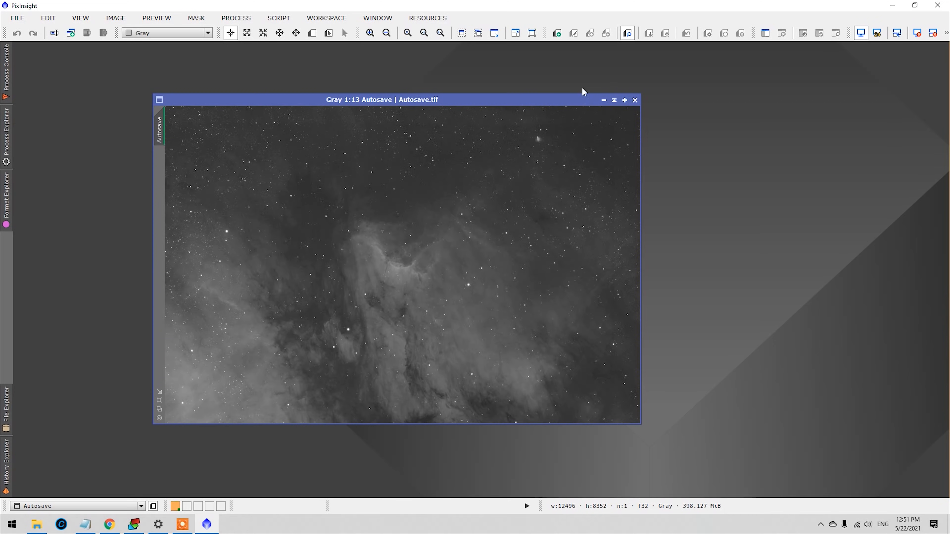
drag(567, 104, 600, 77)
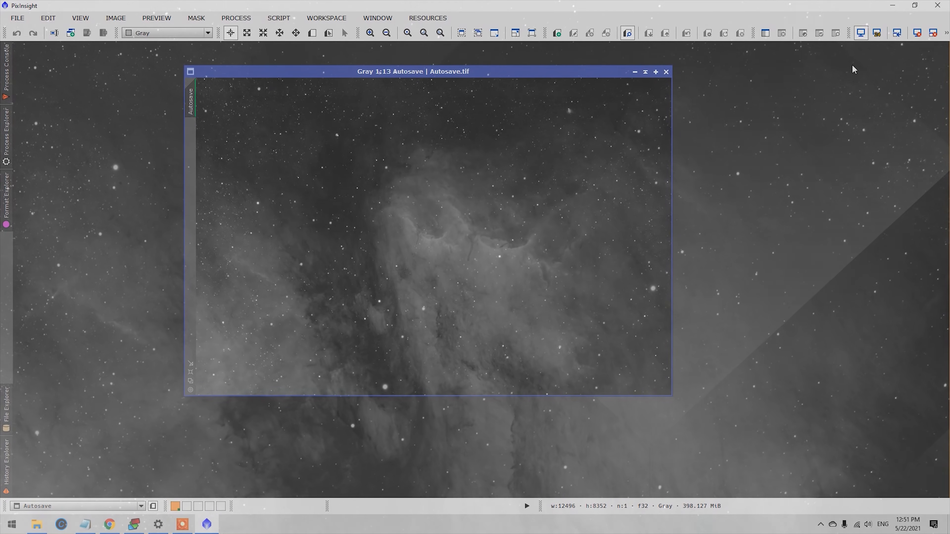
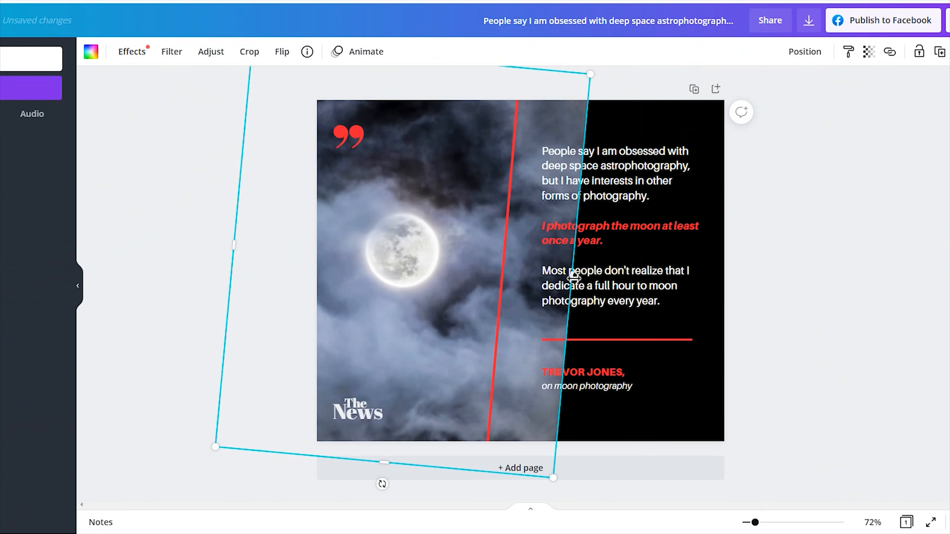
In Canva, narrow the tilted moon photo so its inner edge meets the slanted red line
drag(573, 277, 503, 267)
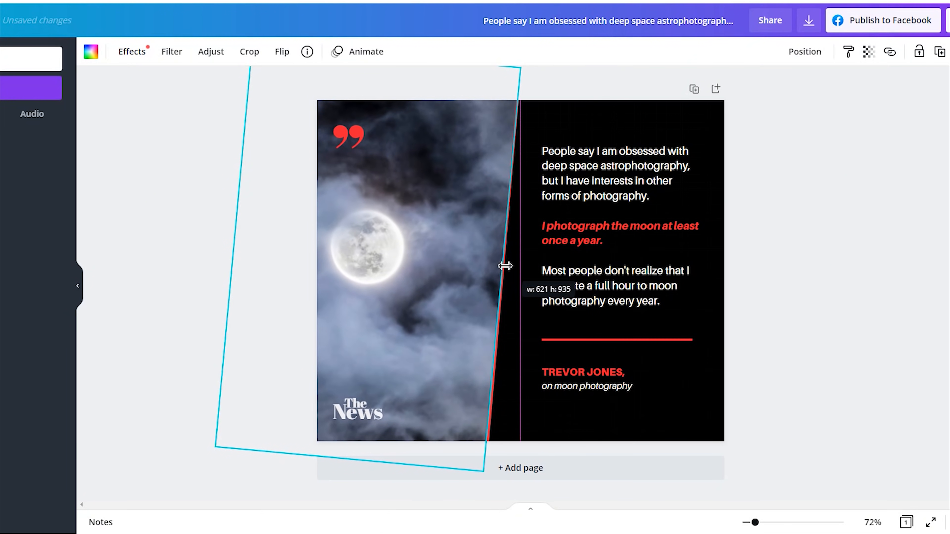
drag(240, 246, 304, 259)
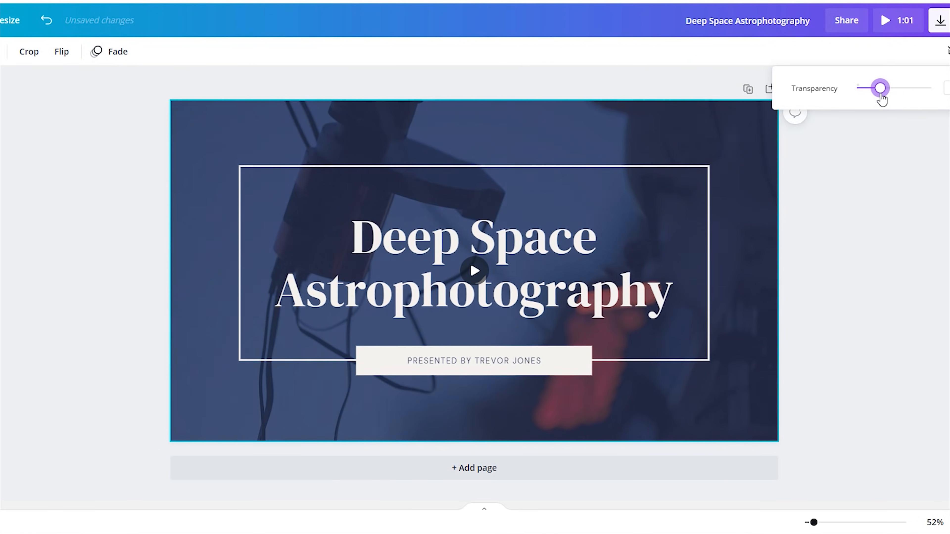
click(477, 272)
click(268, 428)
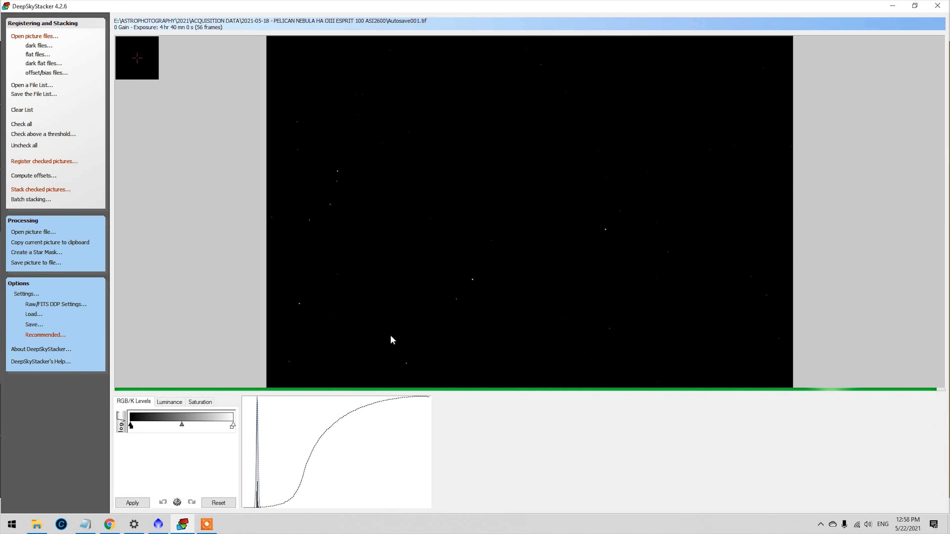
Switch to PixInsight, open Autosave001.tif from the same Pelican Nebula folder, and auto-stretch its screen display
click(168, 525)
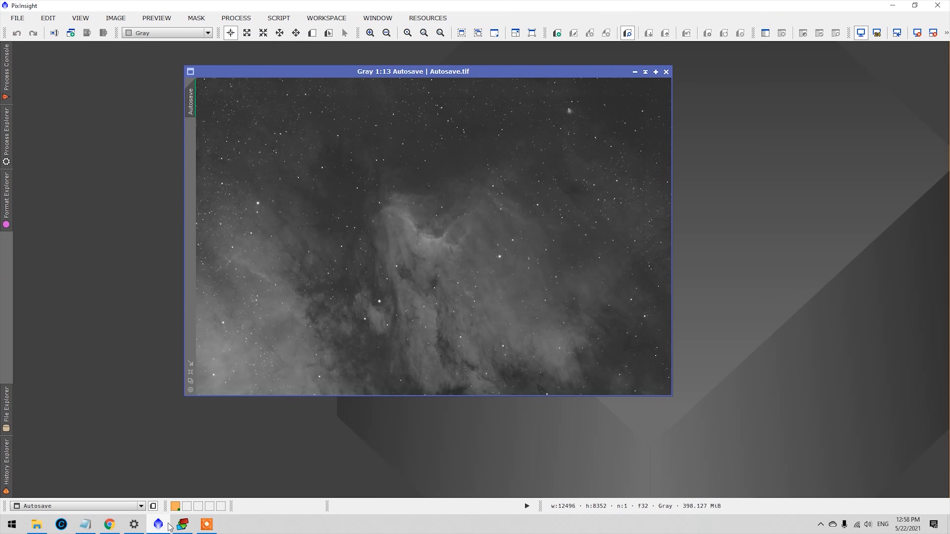
click(18, 18)
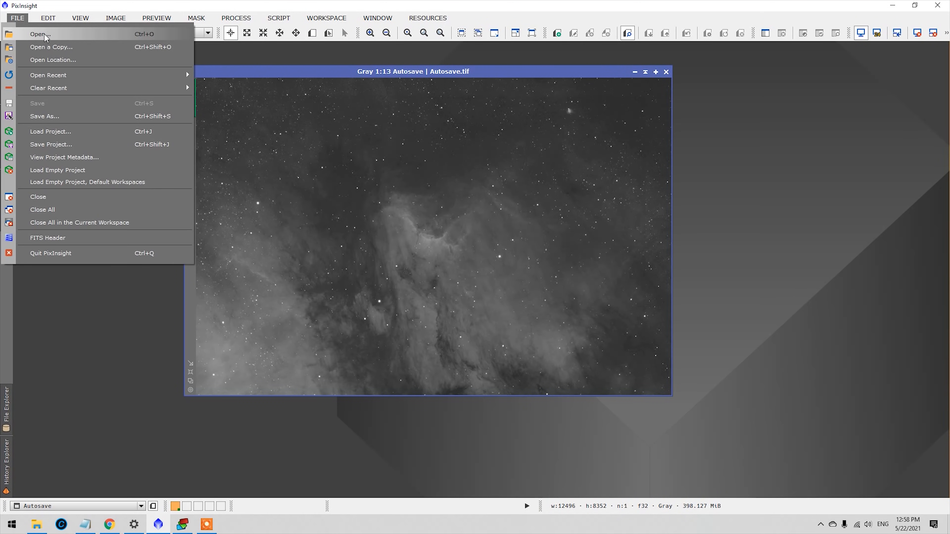
click(45, 35)
double_click(441, 164)
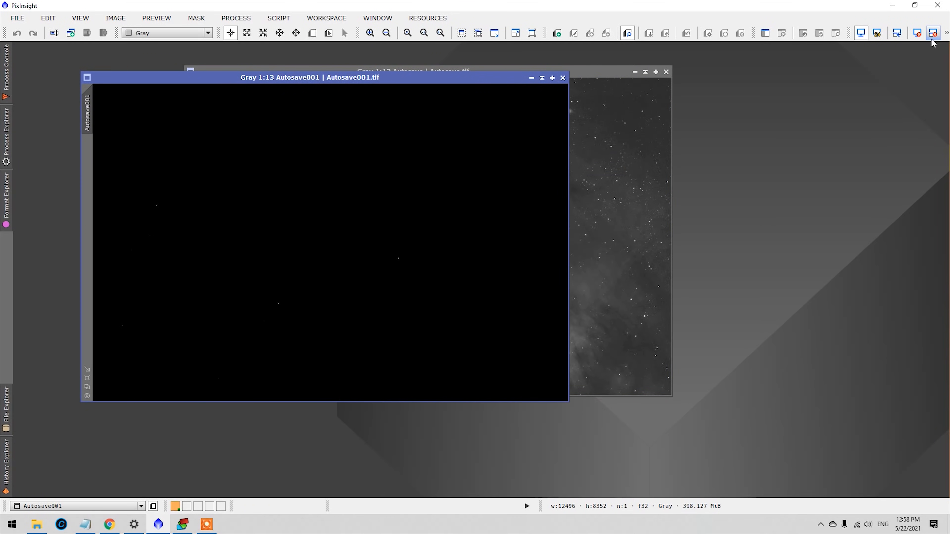
click(947, 33)
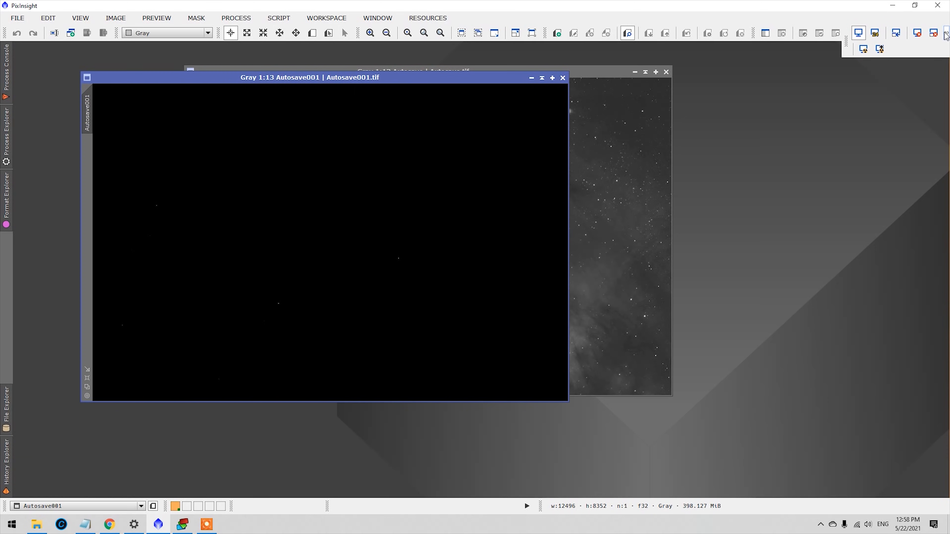
click(864, 49)
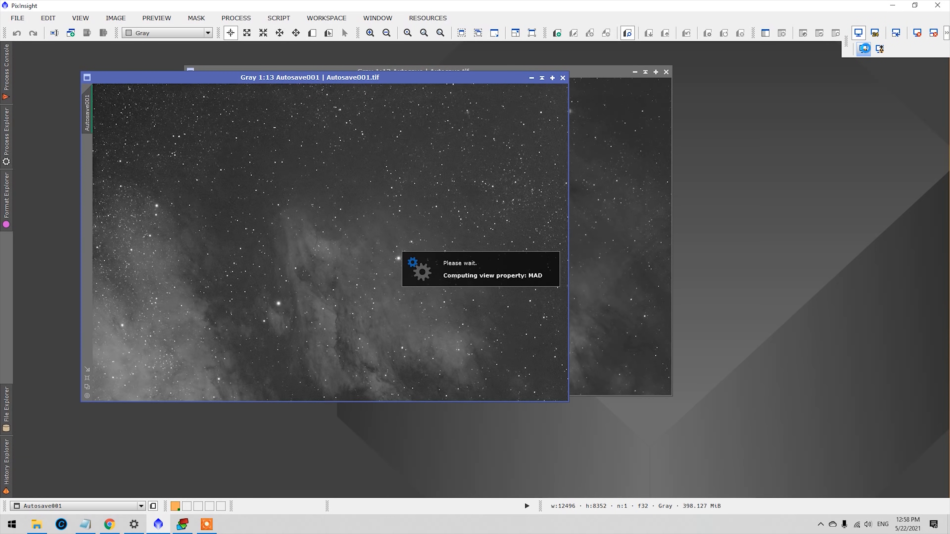
Spread the overlapping Autosave001 and Autosave windows apart, bringing each one forward to compare the two stacks
drag(469, 80, 511, 135)
drag(589, 76, 707, 70)
drag(272, 138, 253, 114)
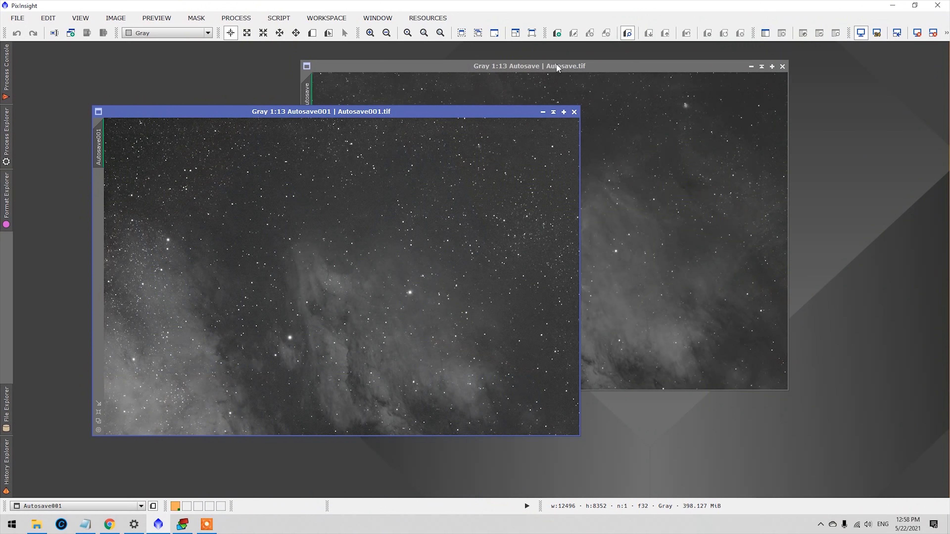
click(557, 68)
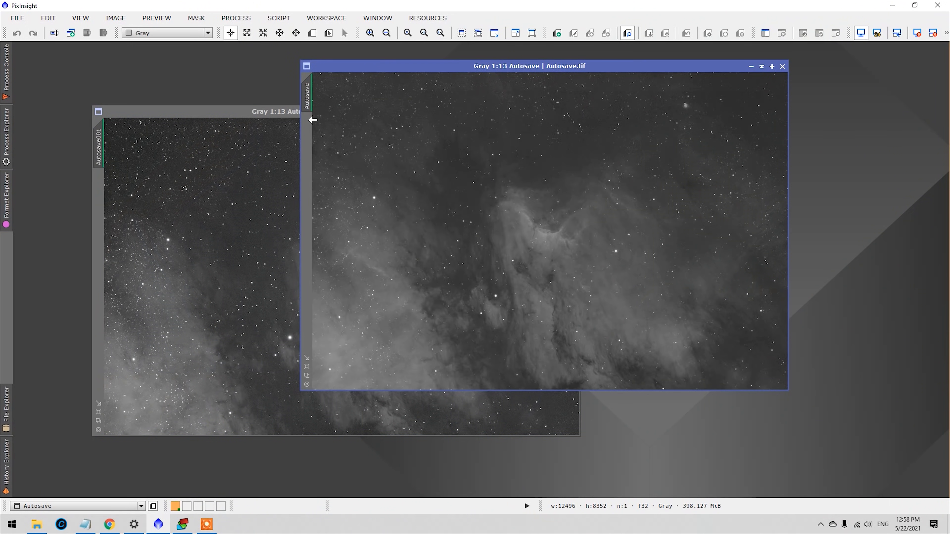
click(261, 114)
drag(425, 117, 408, 108)
drag(632, 69, 715, 72)
drag(320, 109, 267, 98)
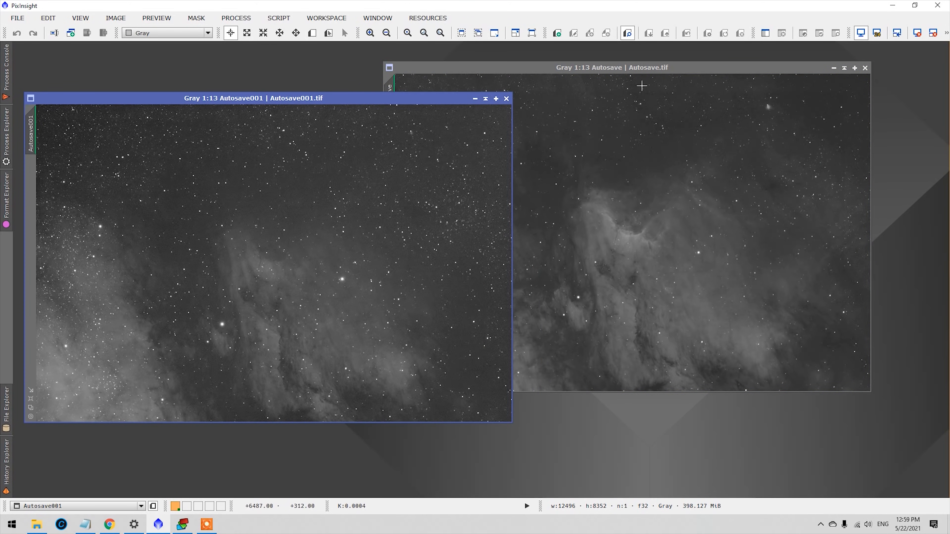
Line up the Autosave001 and Autosave windows side by side with their upper edges level
click(736, 68)
drag(614, 71, 638, 76)
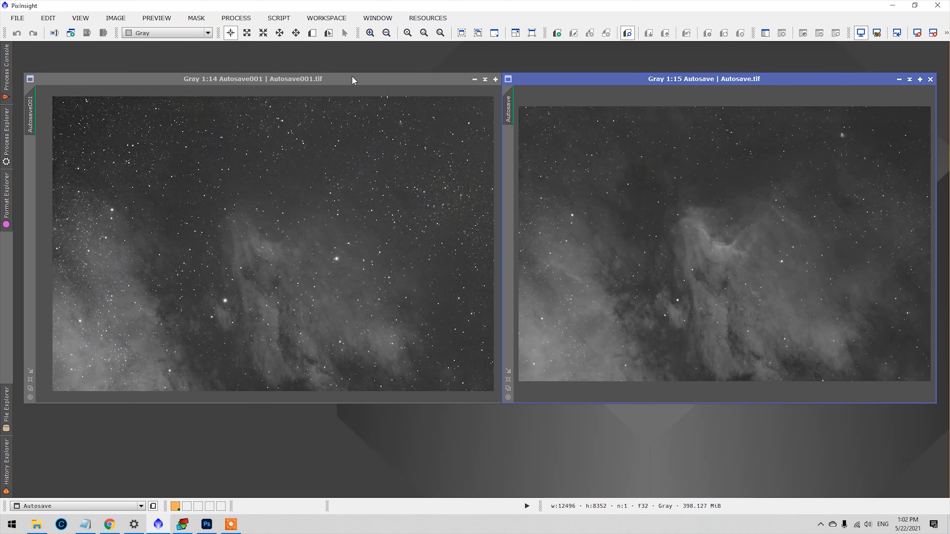
drag(353, 80, 350, 69)
drag(528, 81, 529, 71)
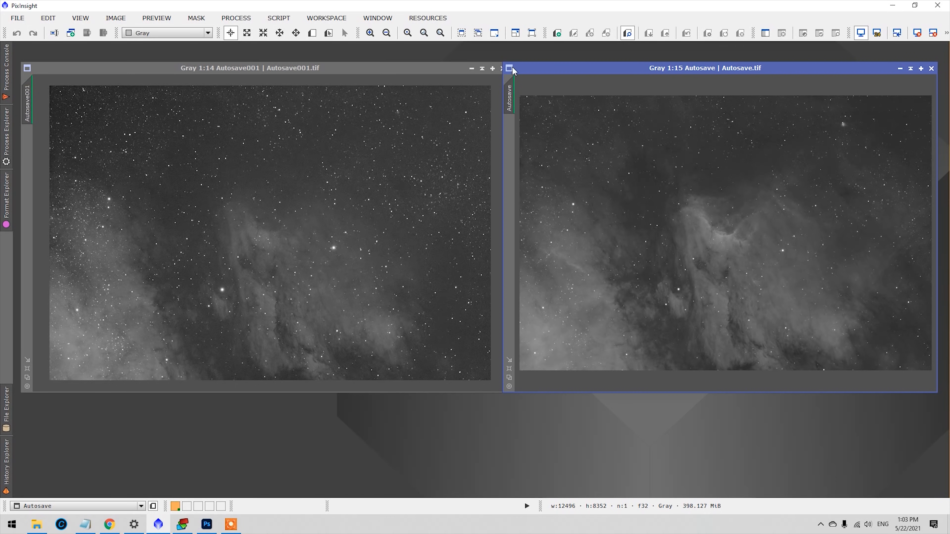
drag(413, 69, 406, 67)
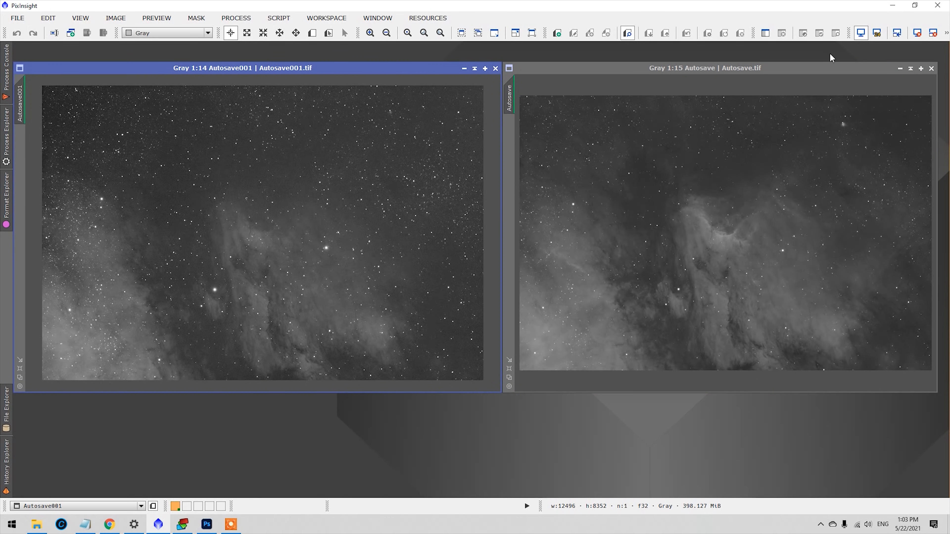
Reset the screen stretch of both the Autosave001 and Autosave images, then make Autosave001 active again
click(920, 36)
click(758, 68)
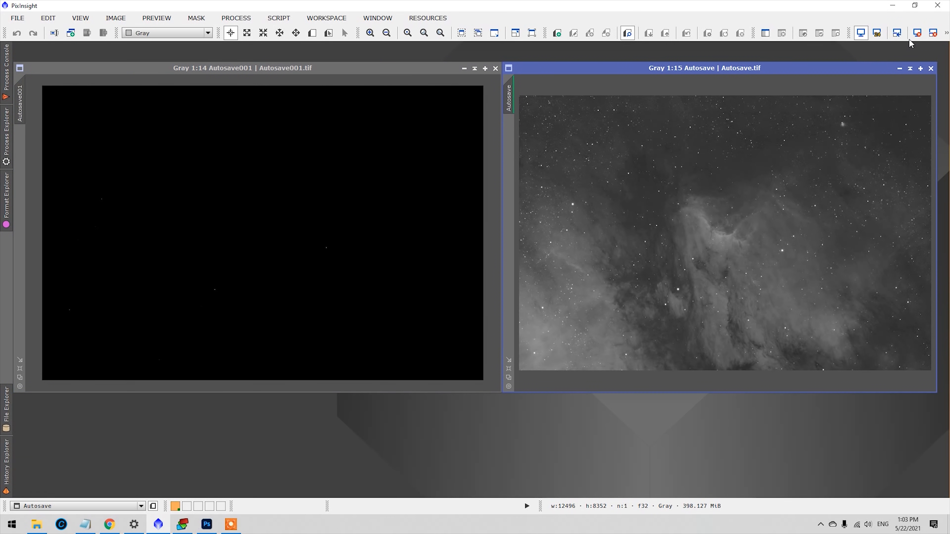
click(918, 33)
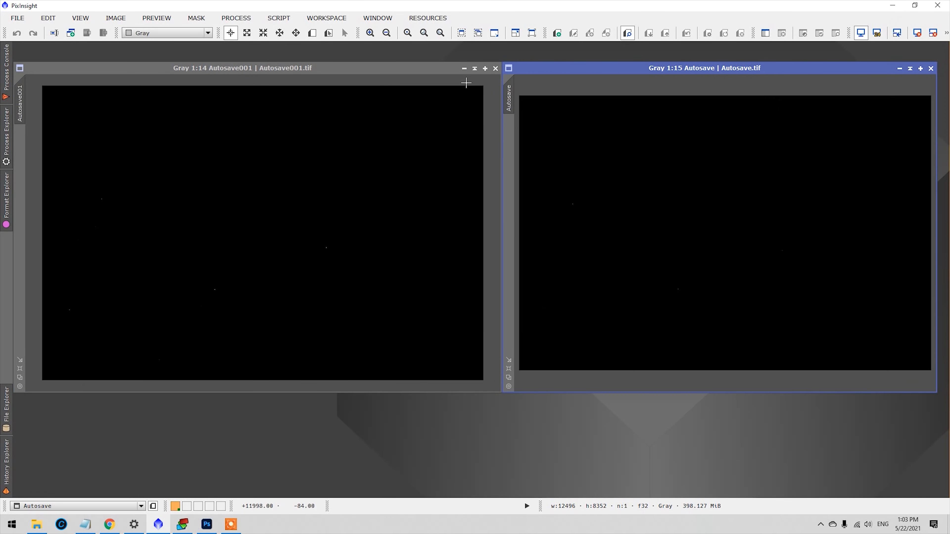
click(398, 75)
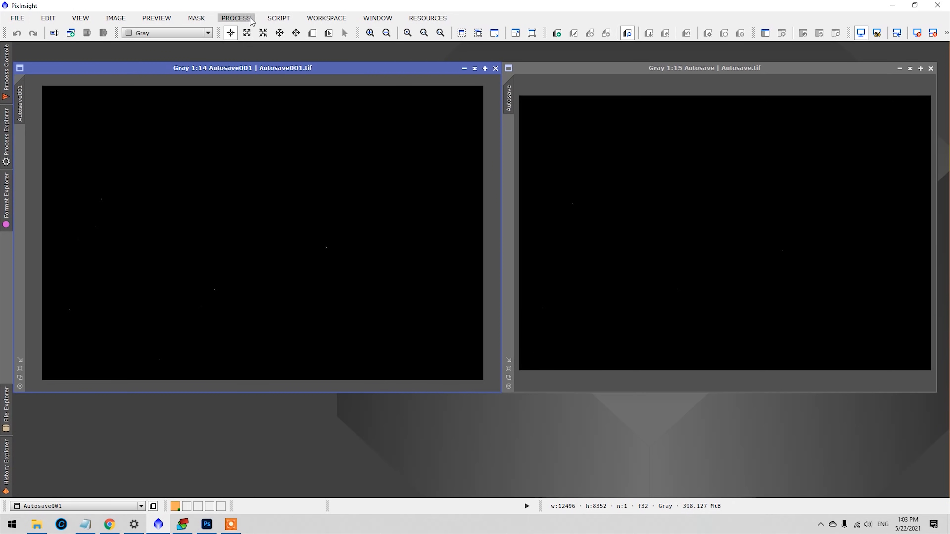
Open the ScreenTransferFunction and HistogramTransformation processes and arrange their windows so both are fully usable
click(232, 21)
mouse_move(348, 26)
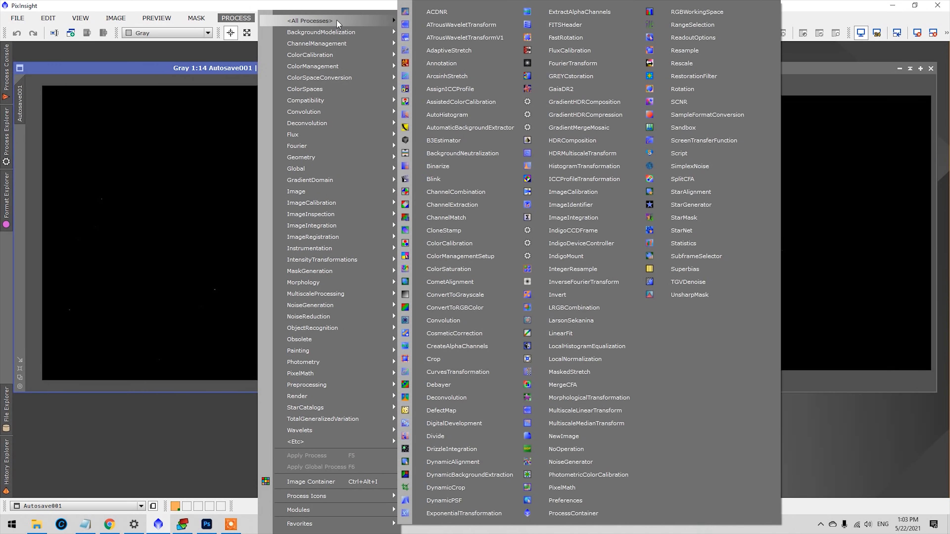
click(732, 142)
drag(849, 97, 616, 112)
click(238, 21)
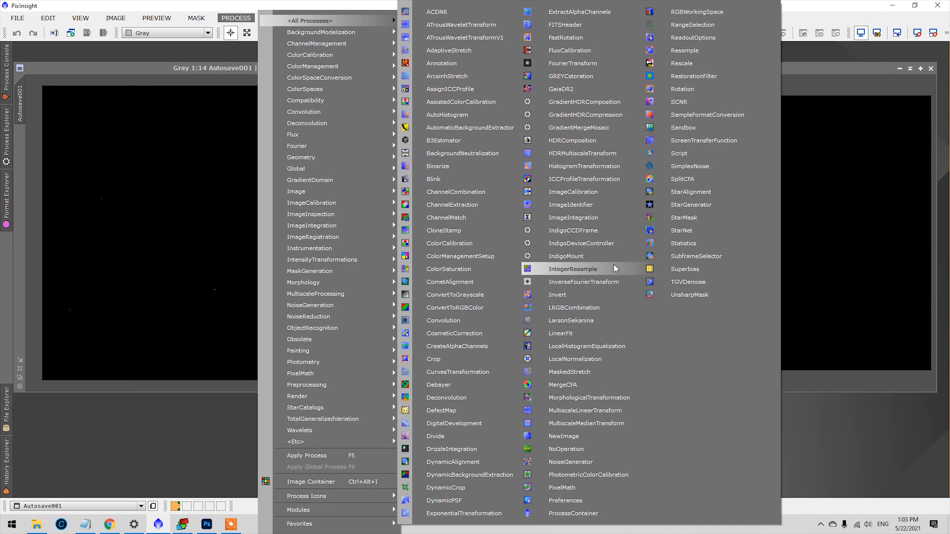
click(606, 170)
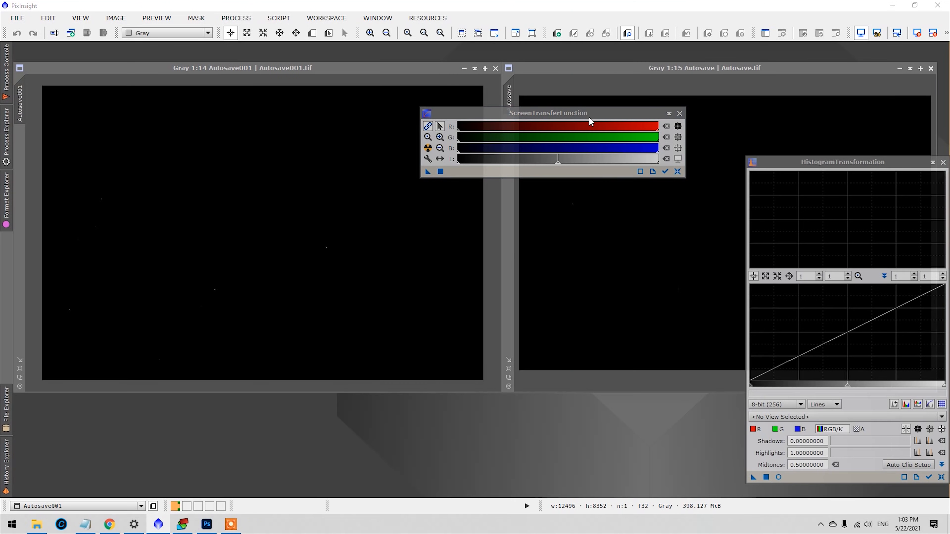
drag(825, 168, 793, 119)
drag(549, 116, 562, 128)
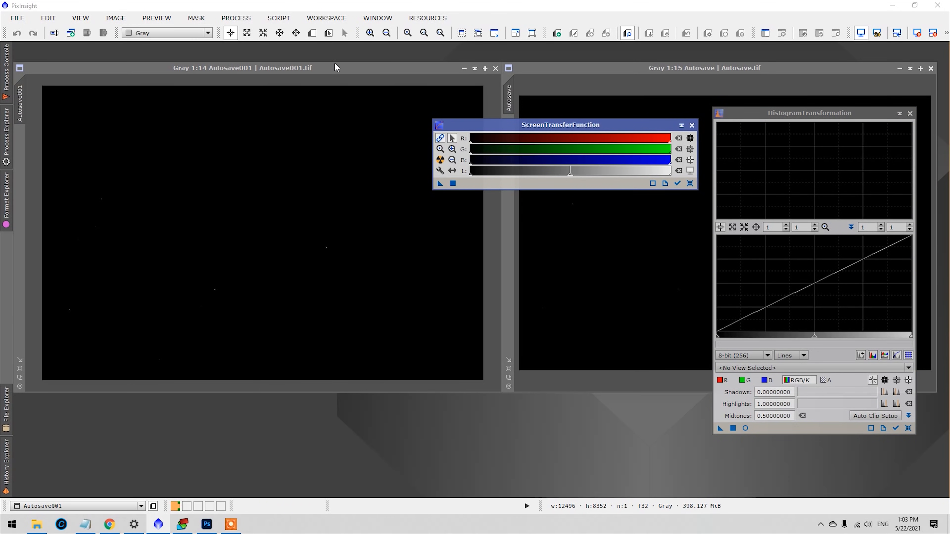
Auto-stretch the screen display of Autosave001 with ScreenTransferFunction and select Autosave001 as the HistogramTransformation view
click(377, 68)
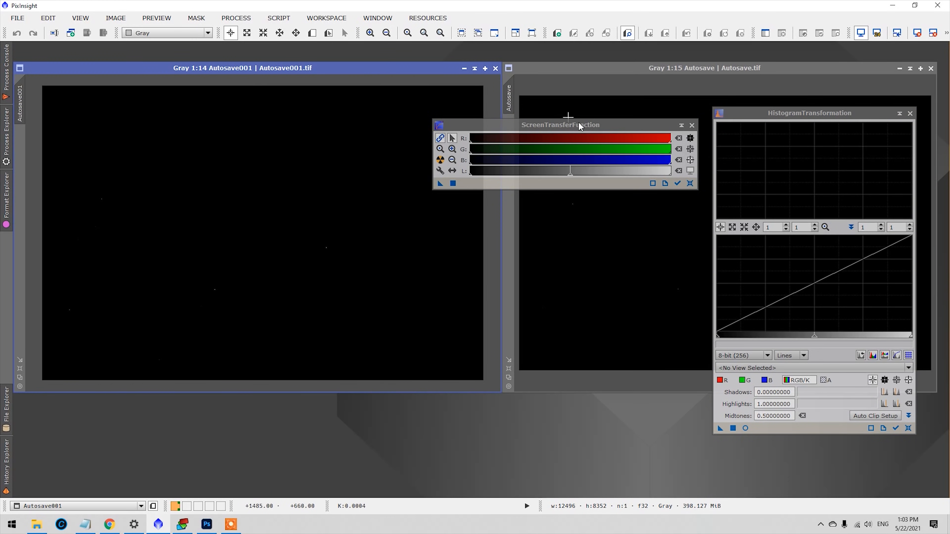
click(440, 160)
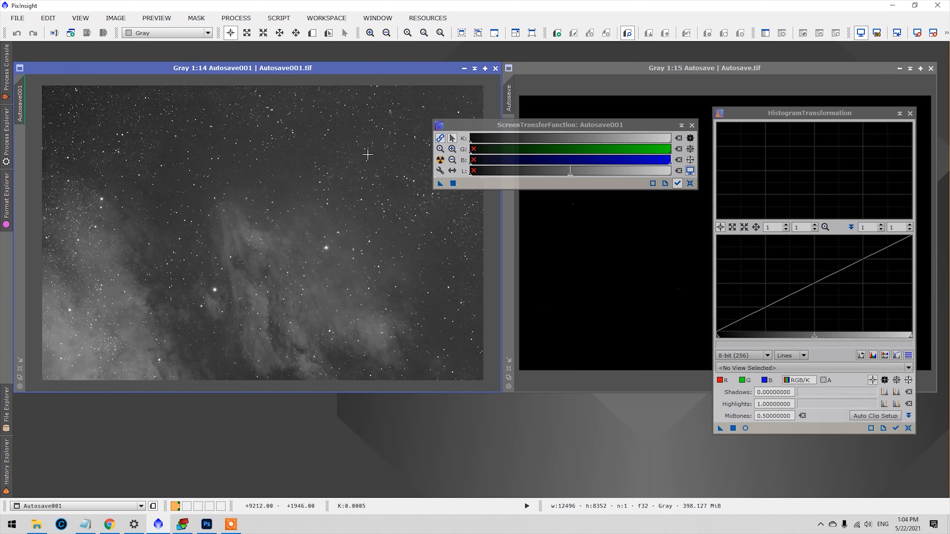
drag(520, 125, 492, 118)
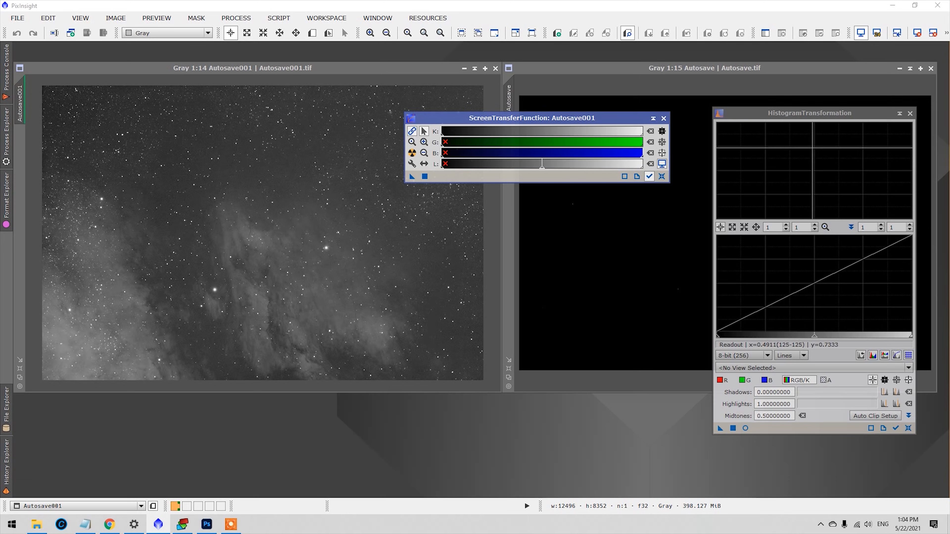
click(823, 368)
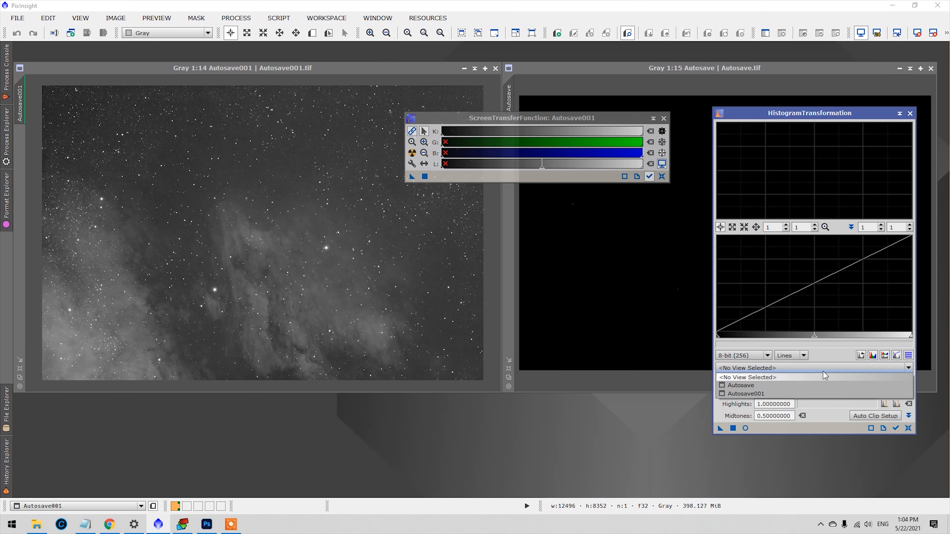
click(808, 394)
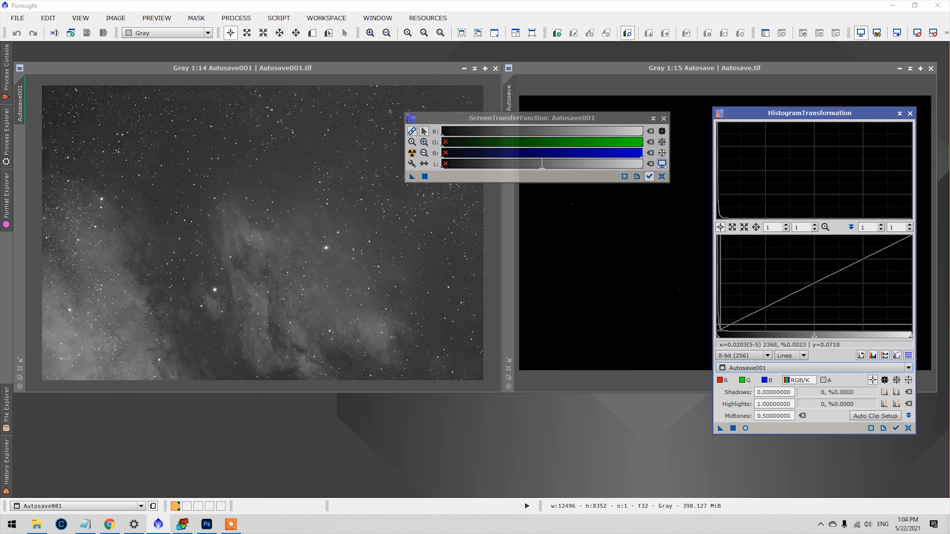
Transfer the screen stretch into HistogramTransformation, apply it permanently to Autosave001, and reset that image's screen stretch
drag(412, 176, 683, 334)
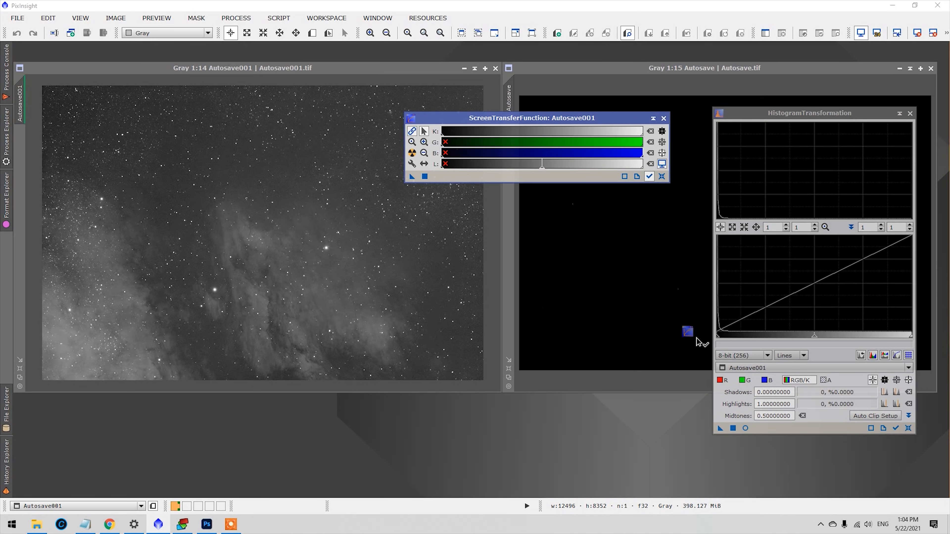
drag(758, 432, 760, 432)
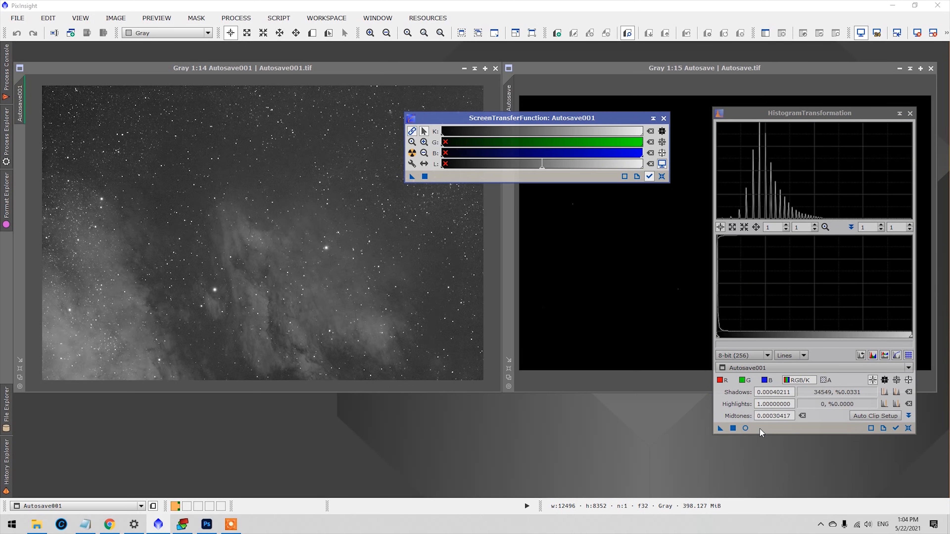
click(734, 429)
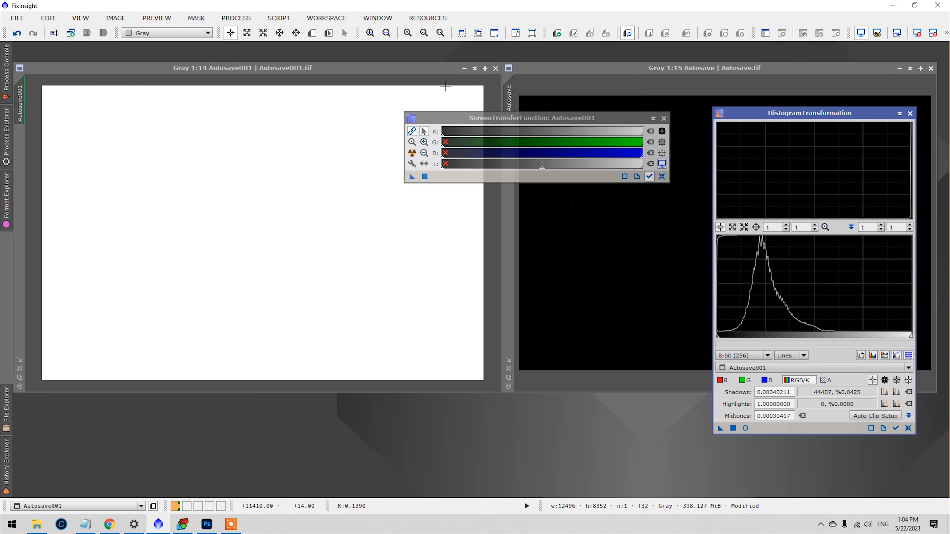
click(923, 35)
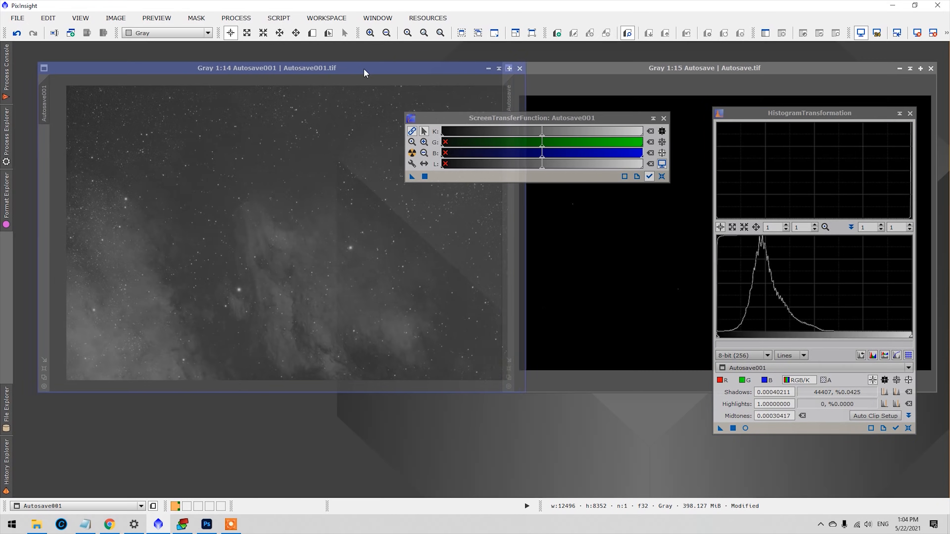
Save the stretched Autosave001 image as TIFF file OIII_STRETCH1, keeping the 32-bit floating point format and ZIP compression
click(17, 18)
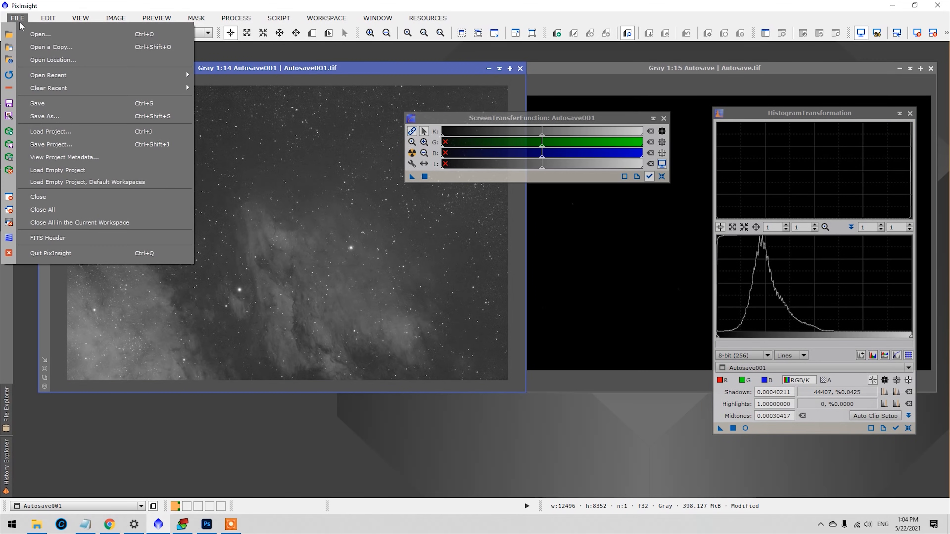
click(62, 116)
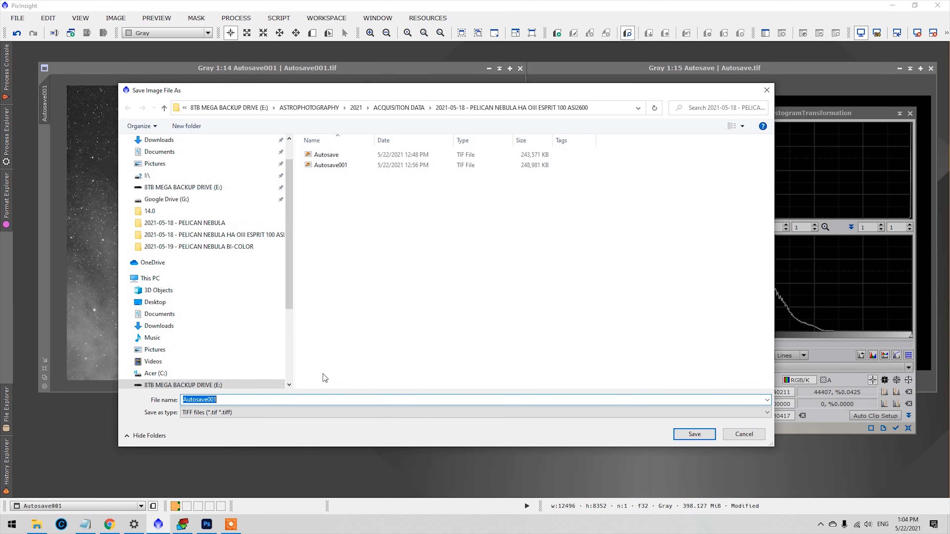
text(OIII_STRETCH1)
click(694, 434)
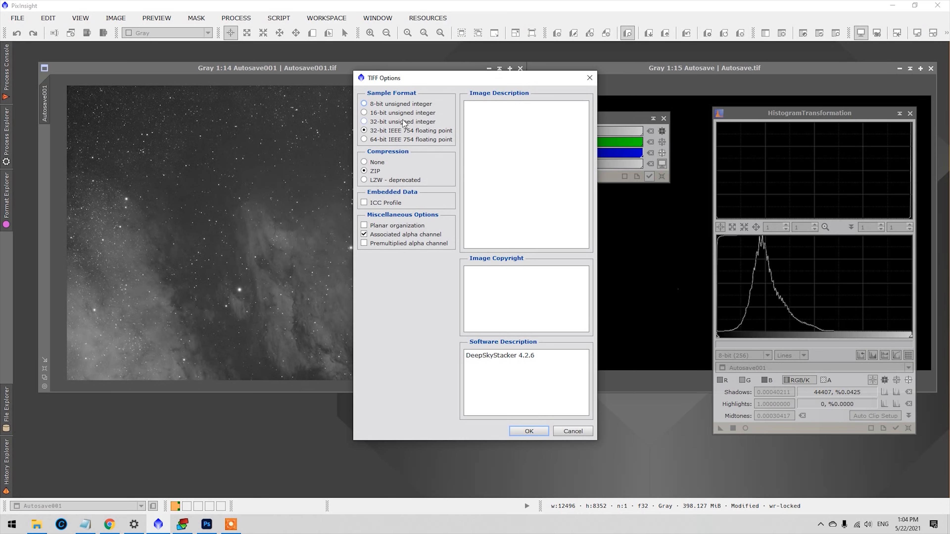
click(529, 432)
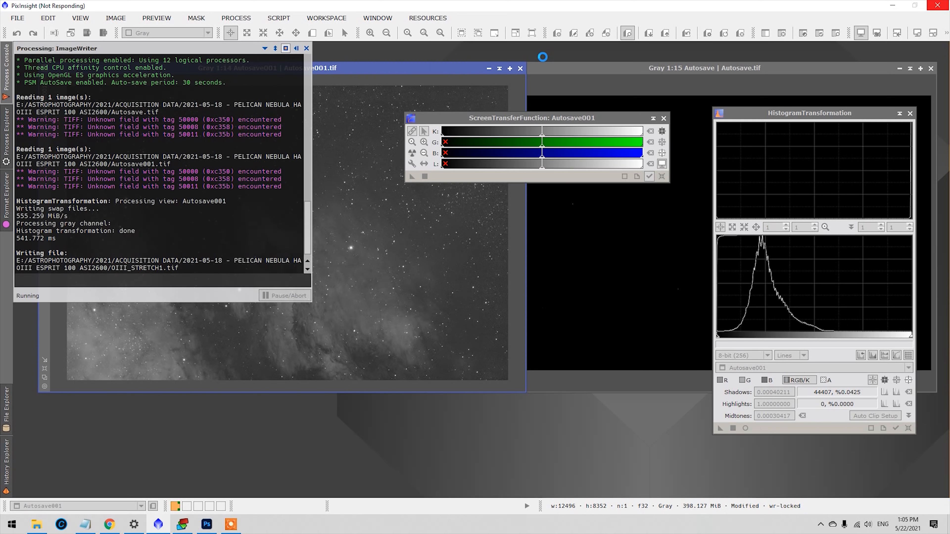
Move the Autosave image over the OIII_STRETCH1 window and place both process windows clear of the images
drag(680, 69, 273, 74)
drag(531, 118, 718, 57)
drag(879, 114, 793, 146)
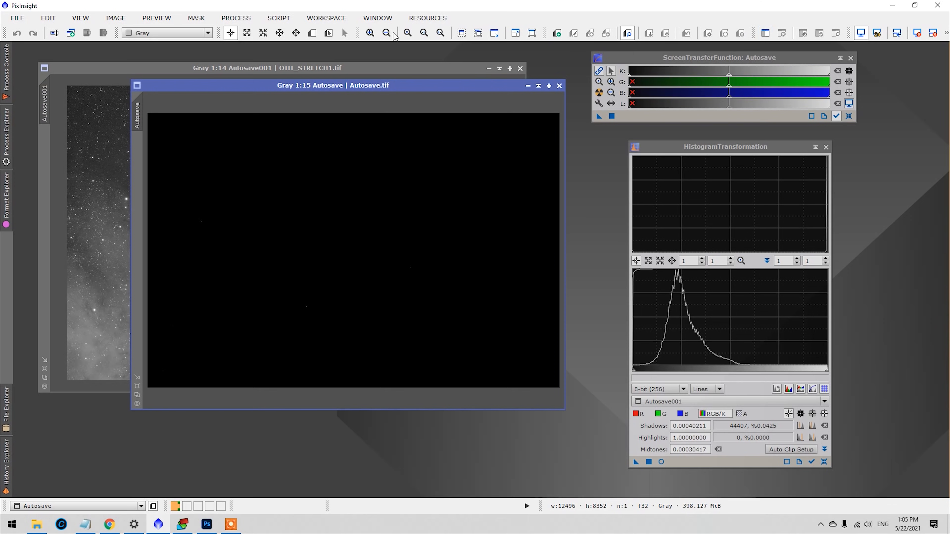
drag(718, 57, 719, 62)
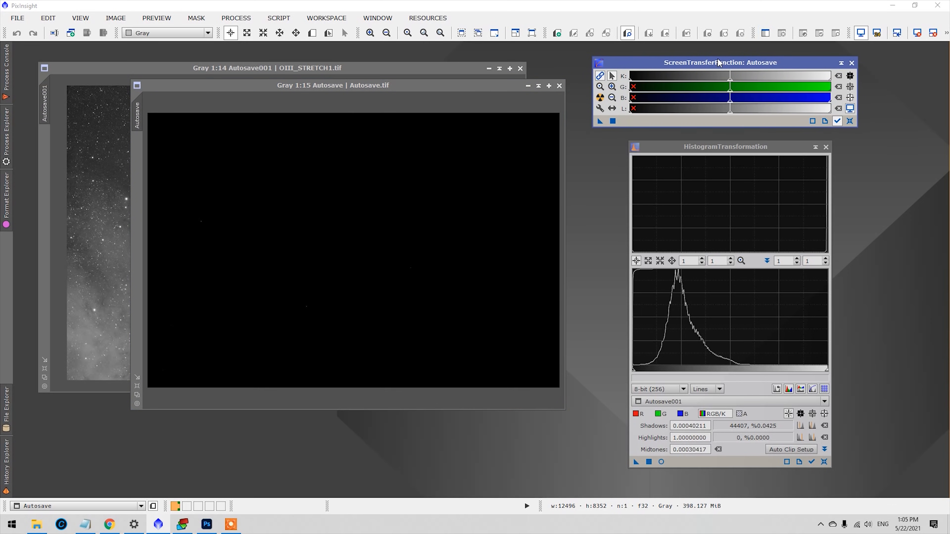
Select Autosave as the HistogramTransformation view and auto-stretch its screen display with ScreenTransferFunction
click(737, 402)
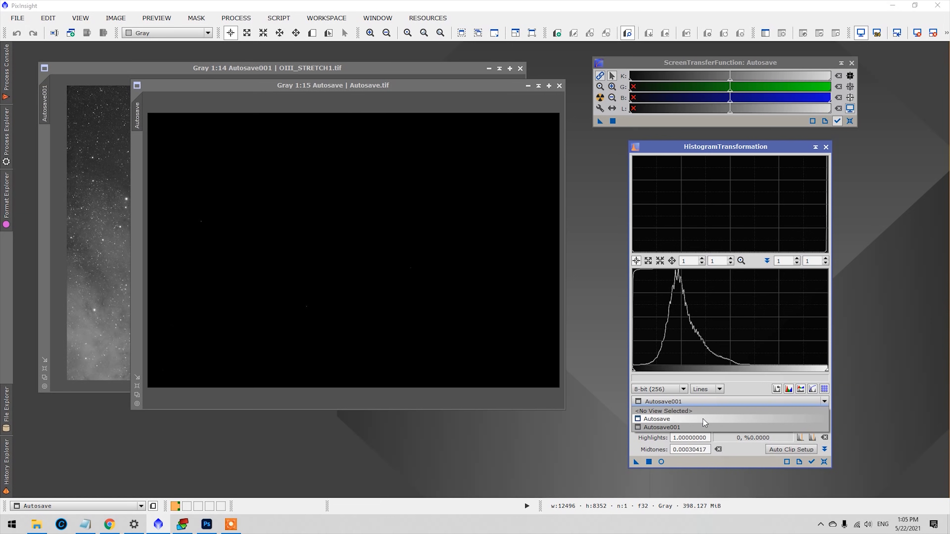
click(704, 420)
drag(361, 92, 335, 90)
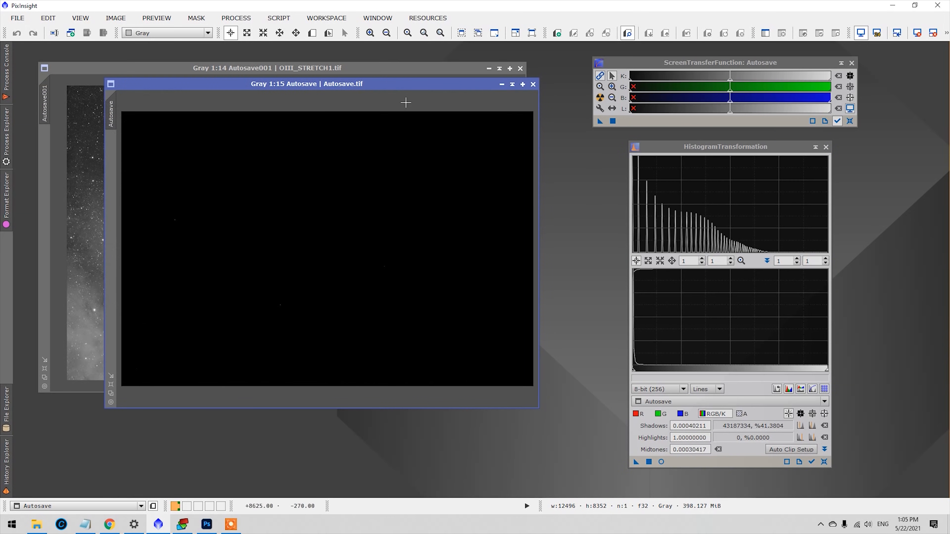
click(601, 99)
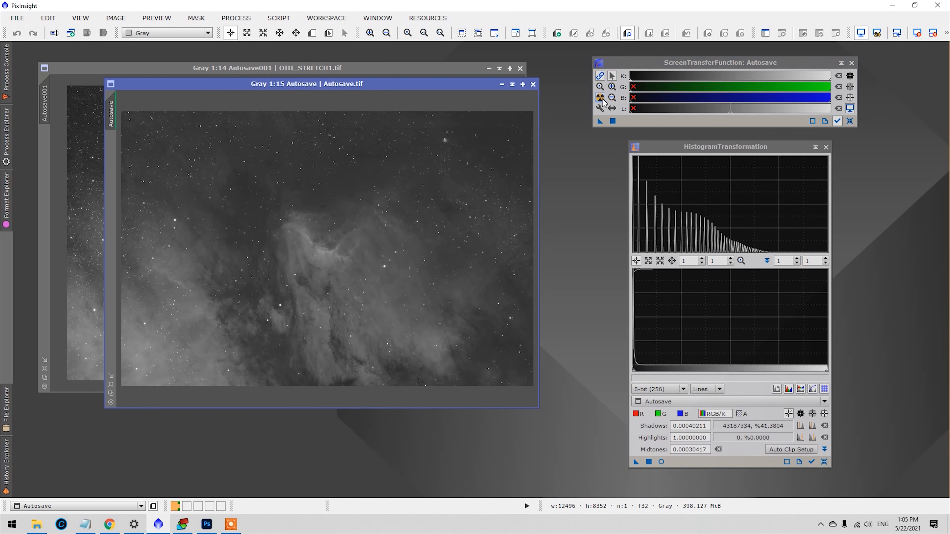
drag(654, 63, 627, 63)
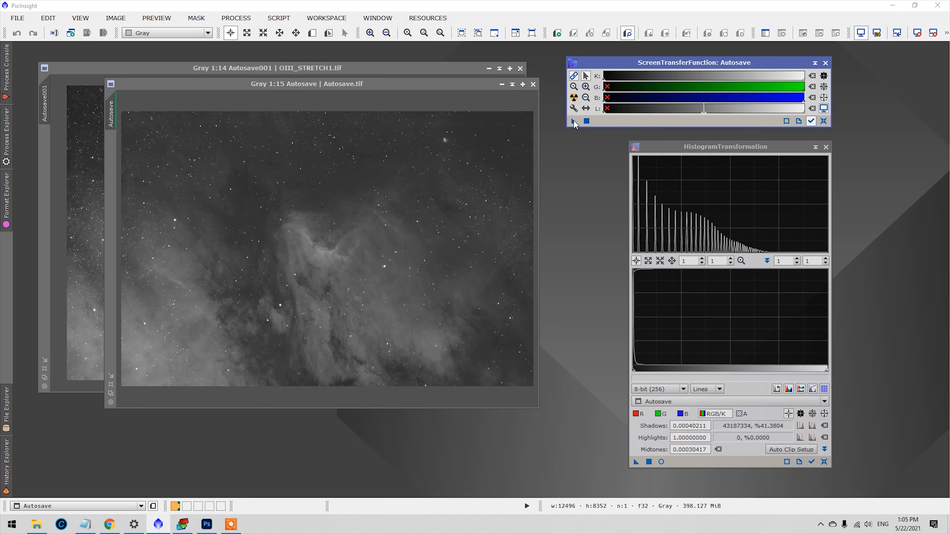
Transfer Autosave's screen stretch into HistogramTransformation, apply it permanently to the image, and reset its screen stretch
drag(573, 121, 655, 465)
click(649, 462)
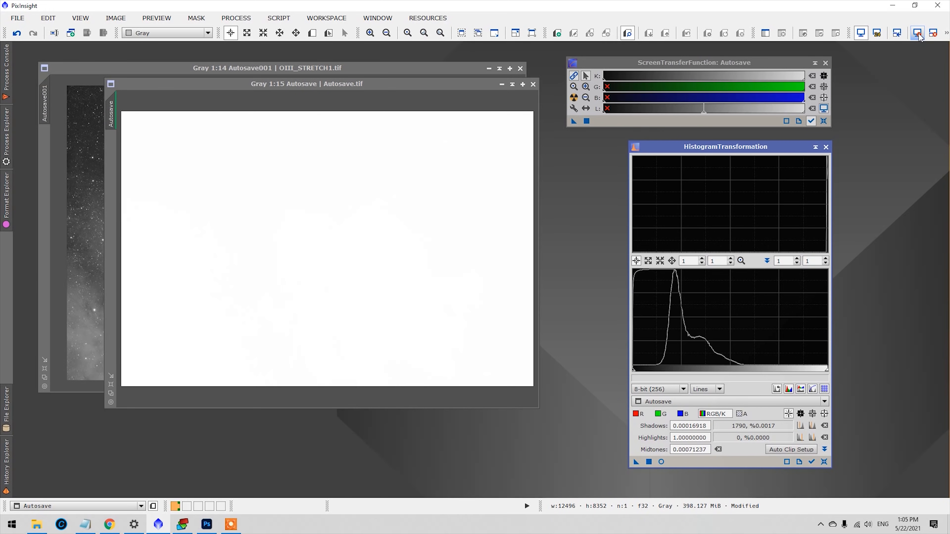
click(919, 33)
drag(433, 82, 437, 66)
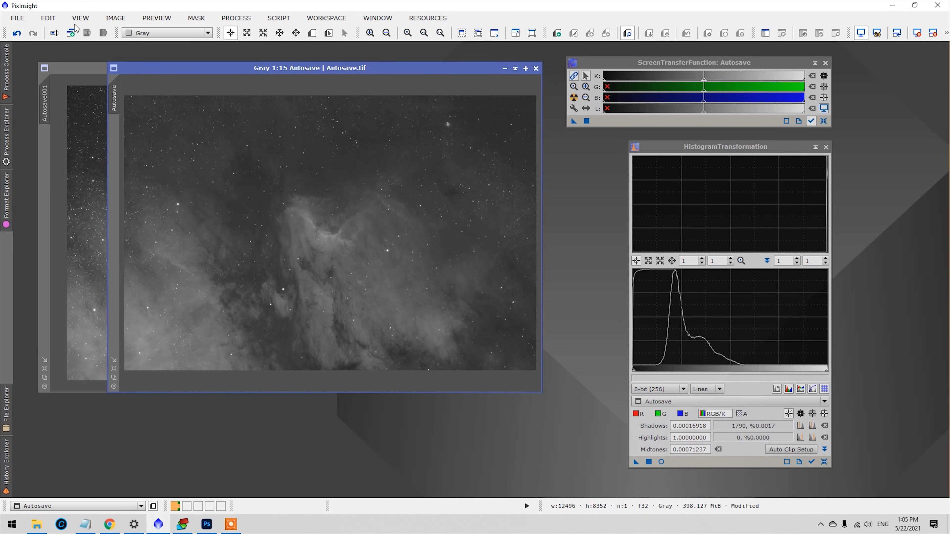
Save the stretched Autosave image as TIFF file HA_STRETCH1, keeping the 32-bit floating point format and ZIP compression
click(18, 18)
click(70, 118)
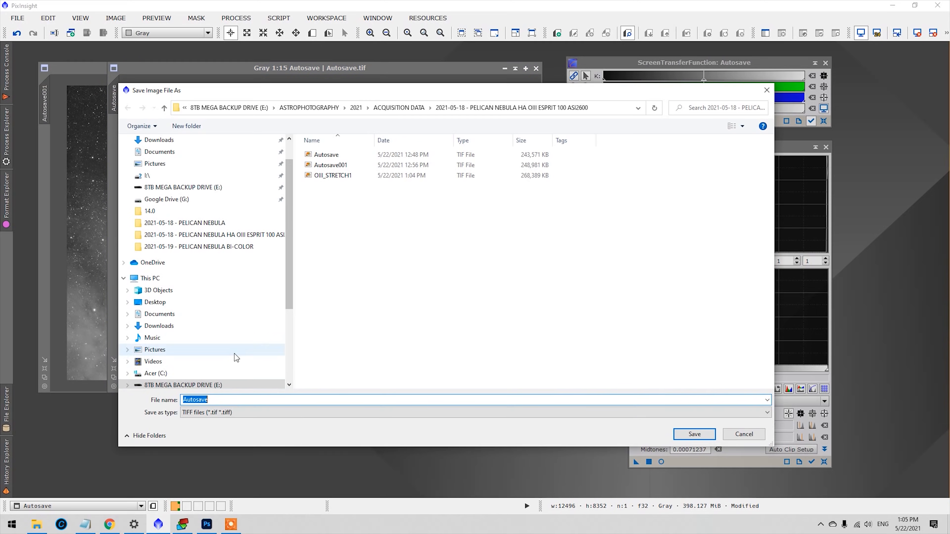
text(HA_STRETCH1)
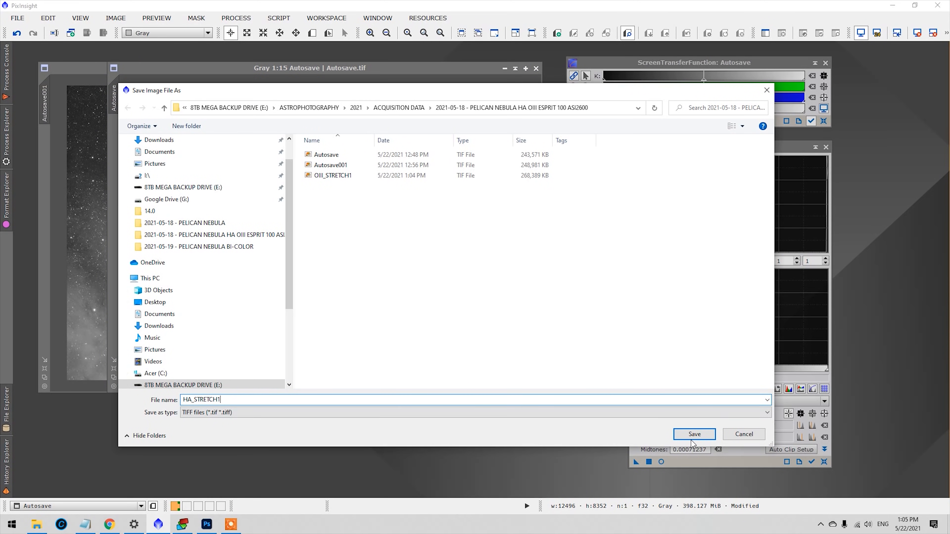
click(691, 439)
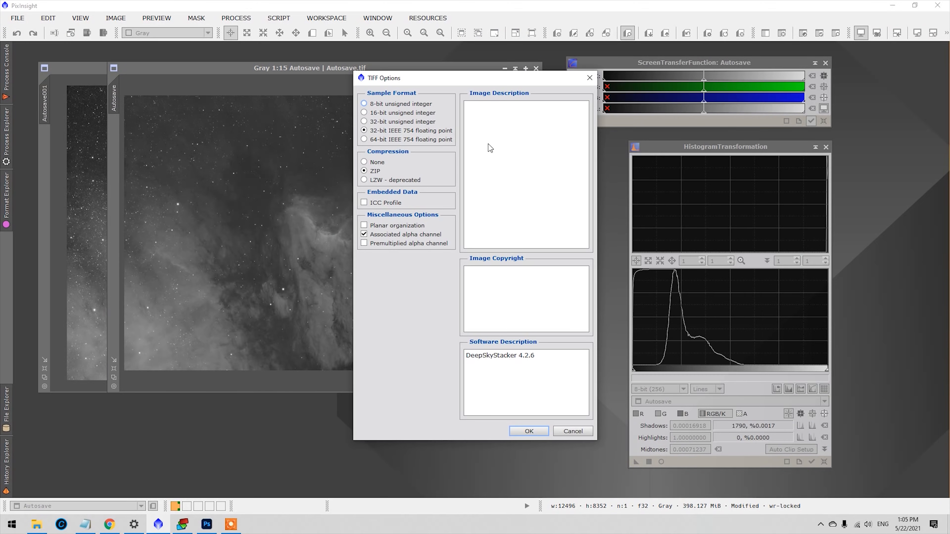
click(535, 437)
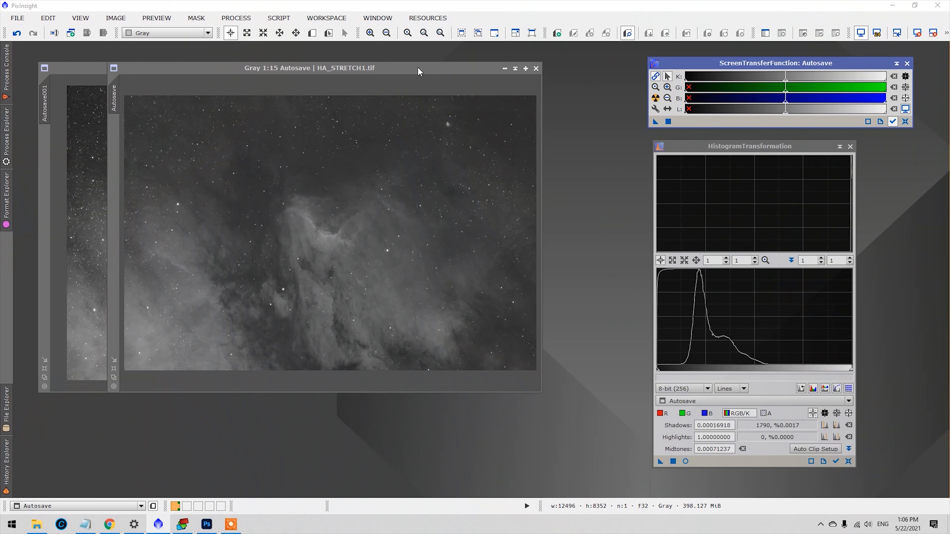
Run StarNet on the HA_STRETCH1 image with stride 128 and Create star mask enabled
drag(418, 68, 430, 70)
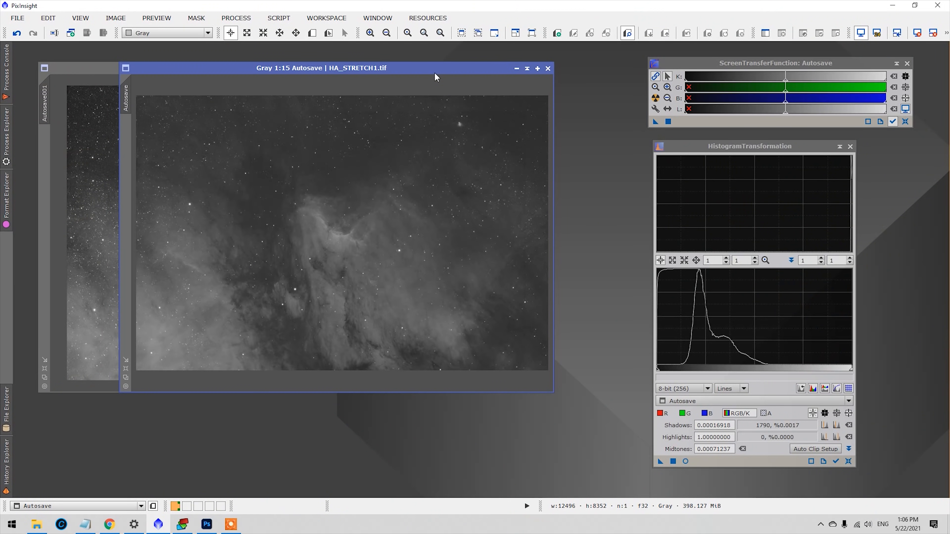
drag(370, 71, 407, 77)
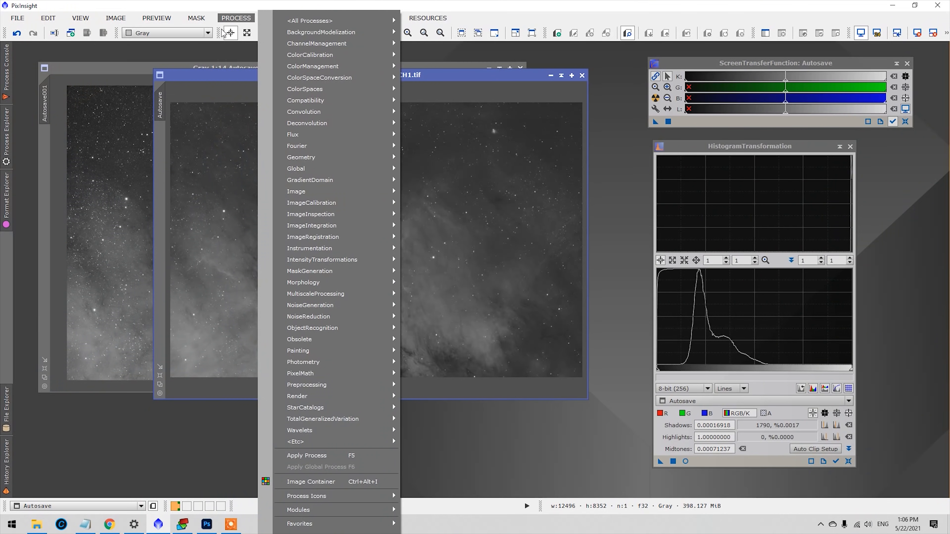
click(214, 49)
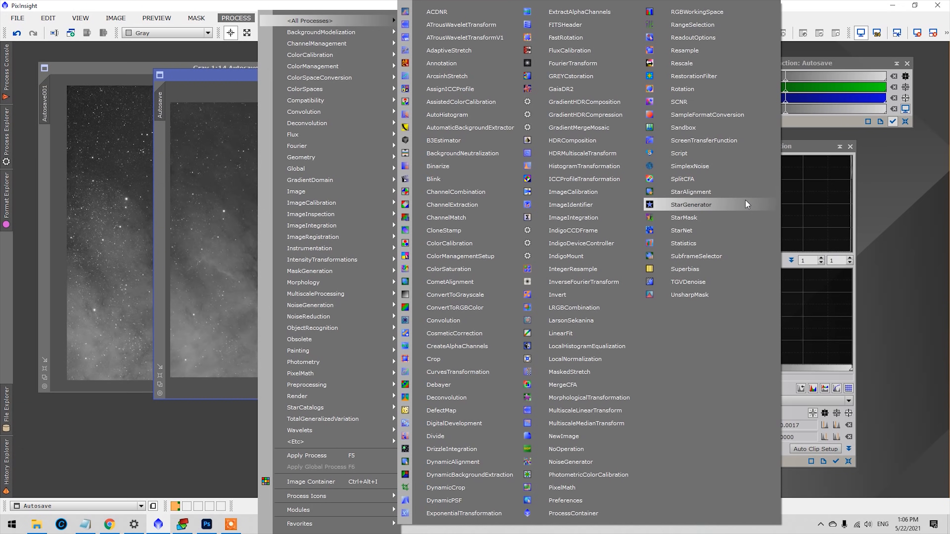
click(744, 231)
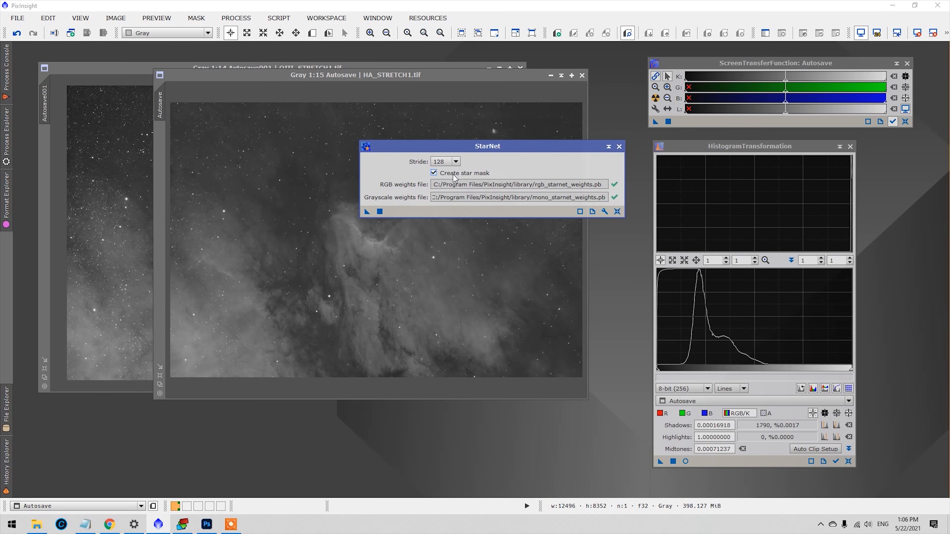
drag(513, 150, 535, 138)
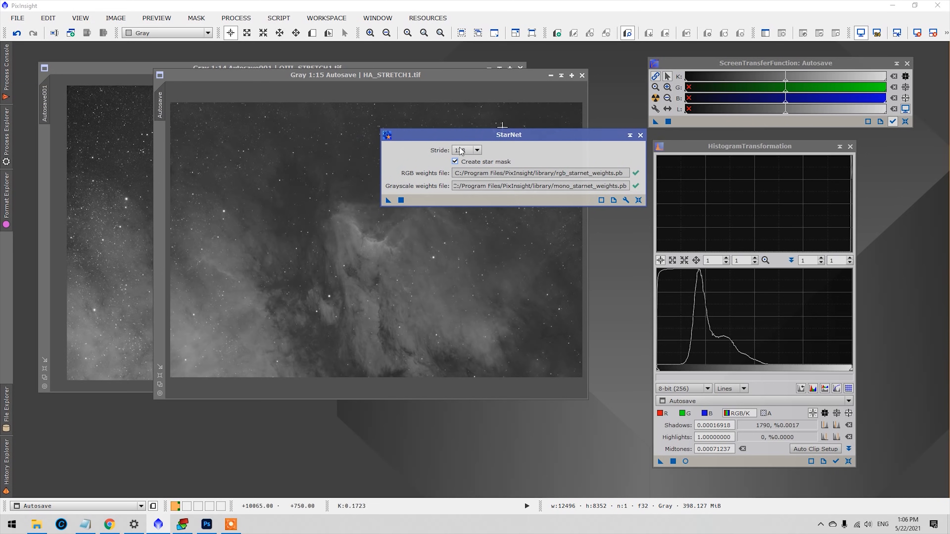
click(401, 200)
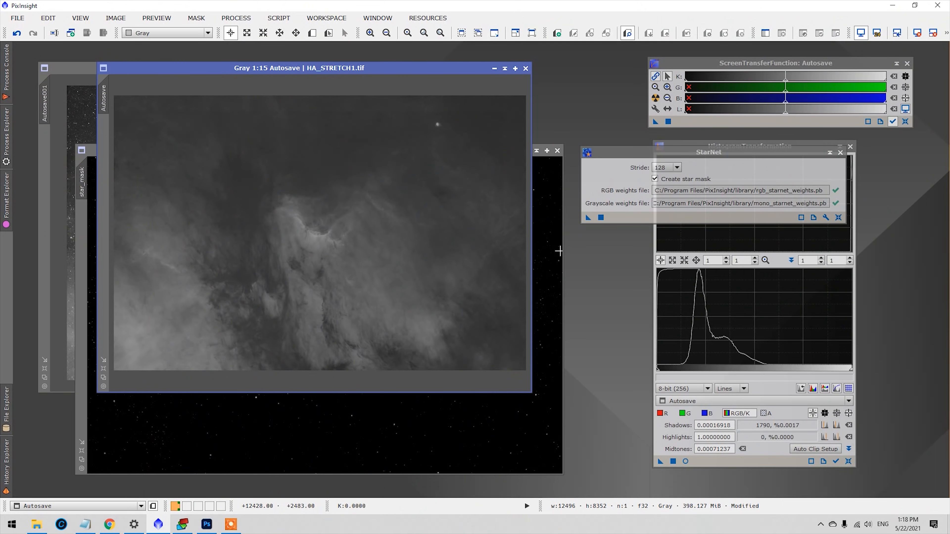
Arrange the star mask and Autosave windows, enlarge the Autosave window, and inspect the starless nebula up close
click(559, 252)
drag(434, 149, 543, 133)
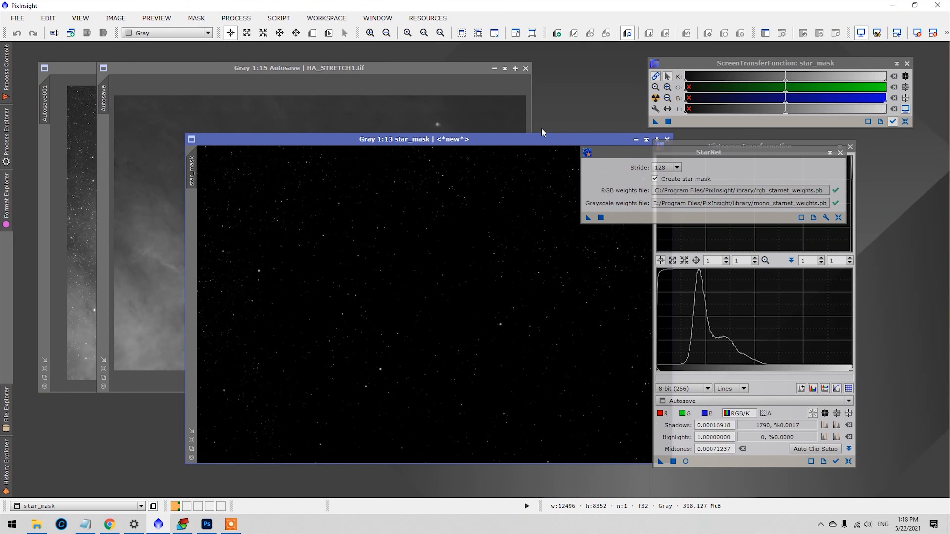
click(401, 71)
drag(401, 71, 386, 72)
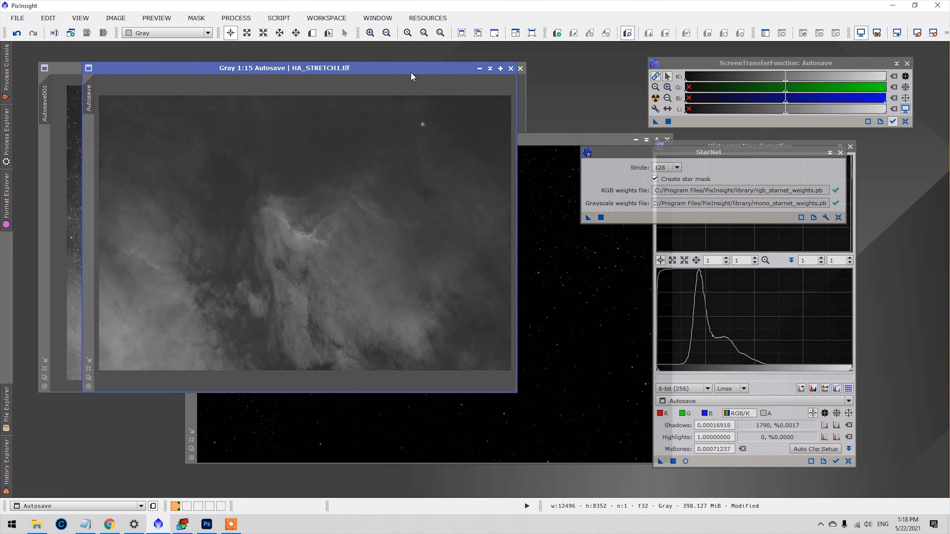
scroll(343, 272, up, 4)
scroll(310, 235, up, 5)
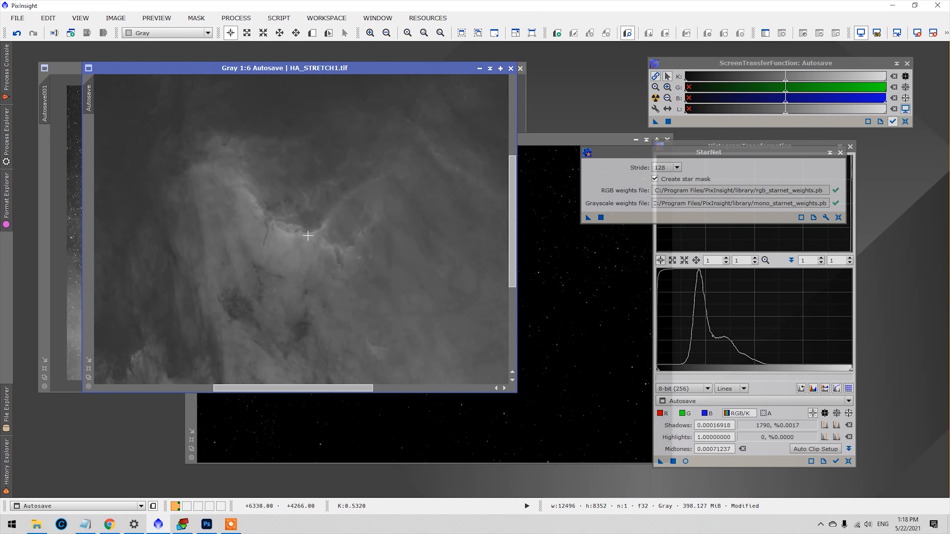
scroll(318, 243, down, 5)
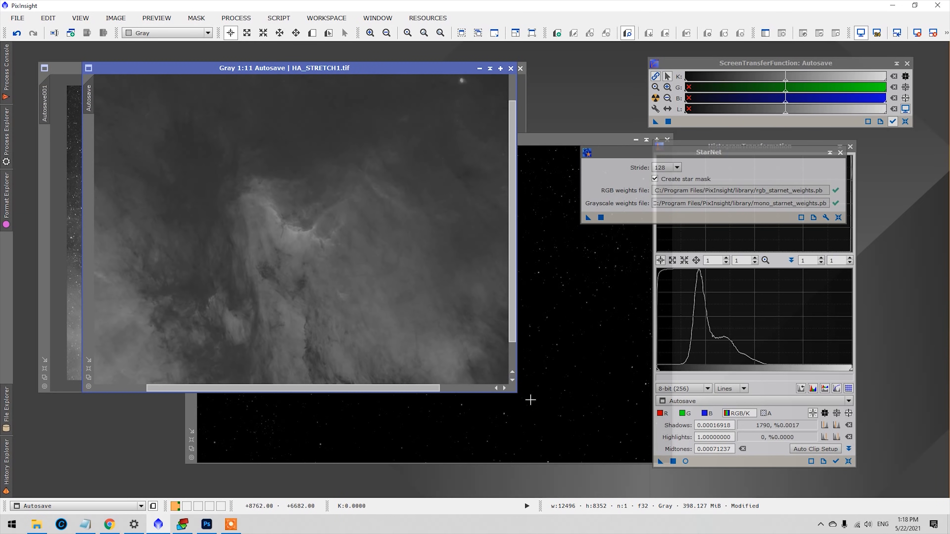
drag(516, 393, 676, 455)
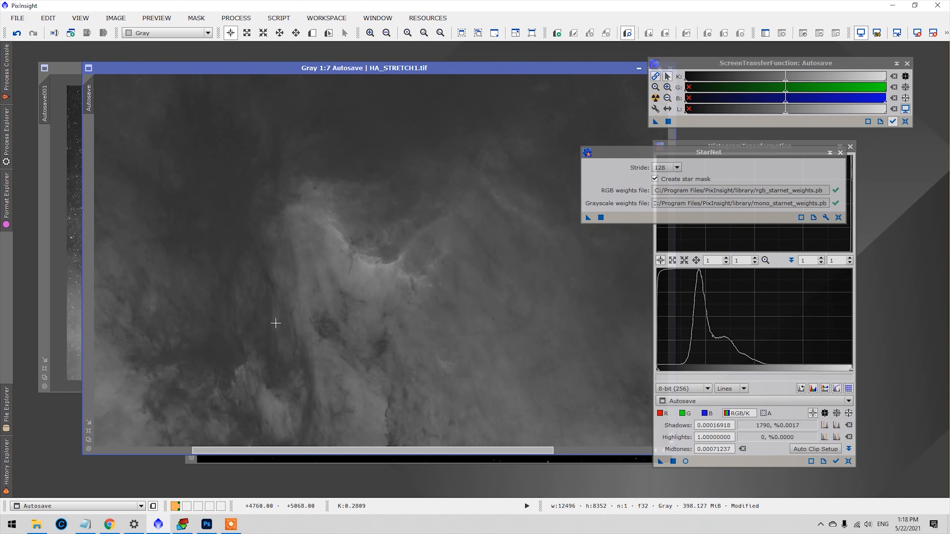
scroll(313, 404, down, 2)
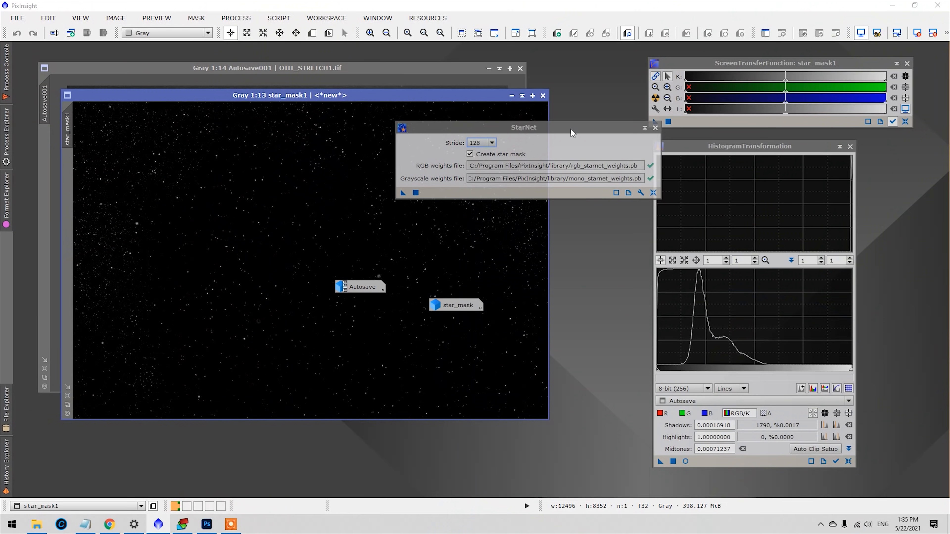
Restore the minimized Autosave image and save it as TIFF file HA_STRETCH_STARLESS, keeping 32-bit floating point format and ZIP compression
drag(564, 133, 743, 146)
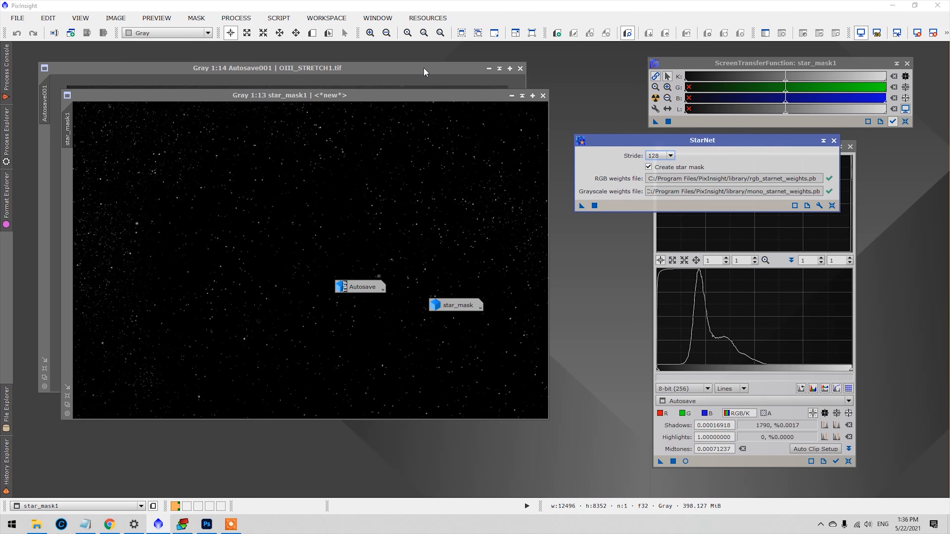
drag(368, 287, 367, 286)
double_click(367, 285)
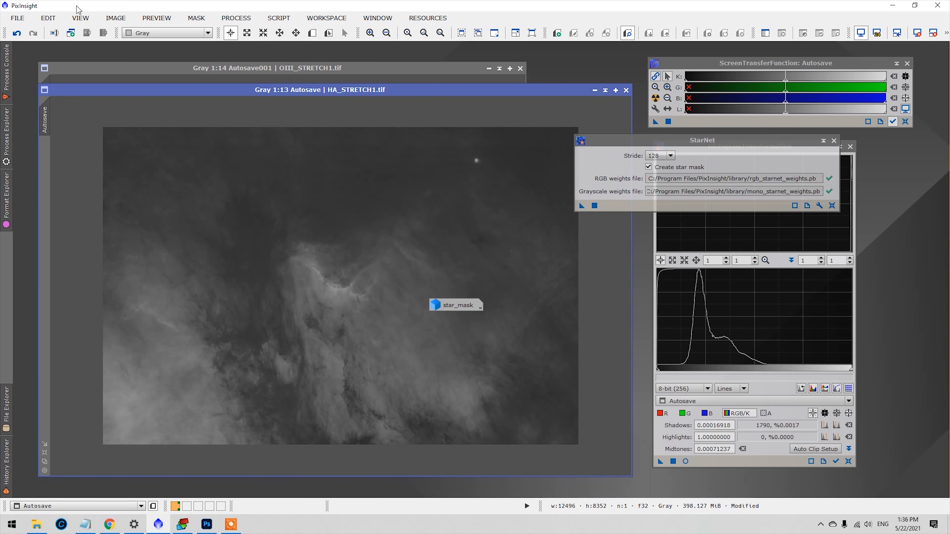
click(17, 18)
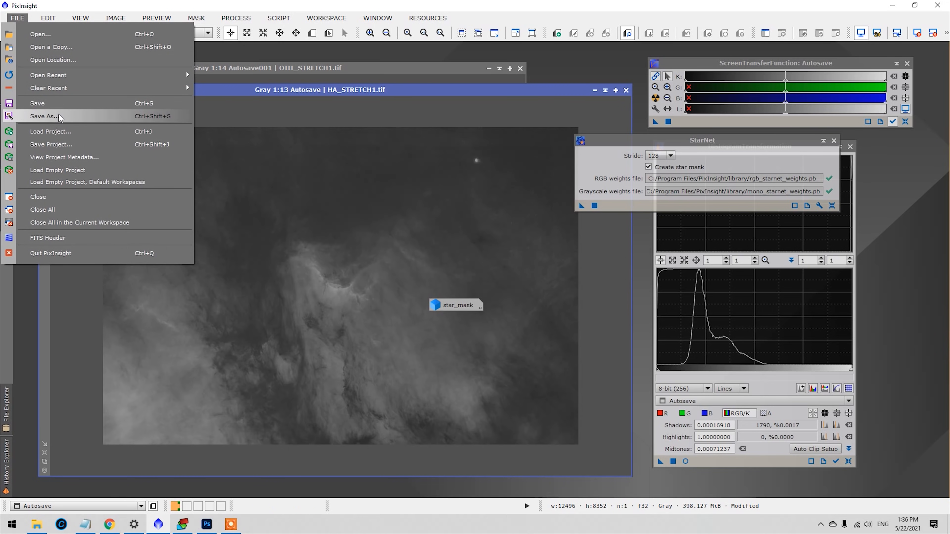
click(60, 117)
click(242, 400)
key(BackSpace)
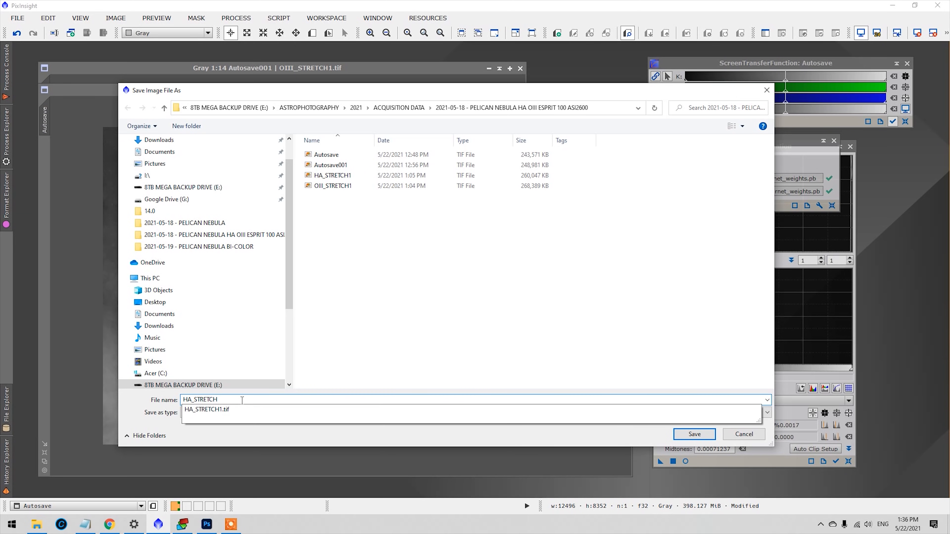
text(_STARLESS)
click(694, 434)
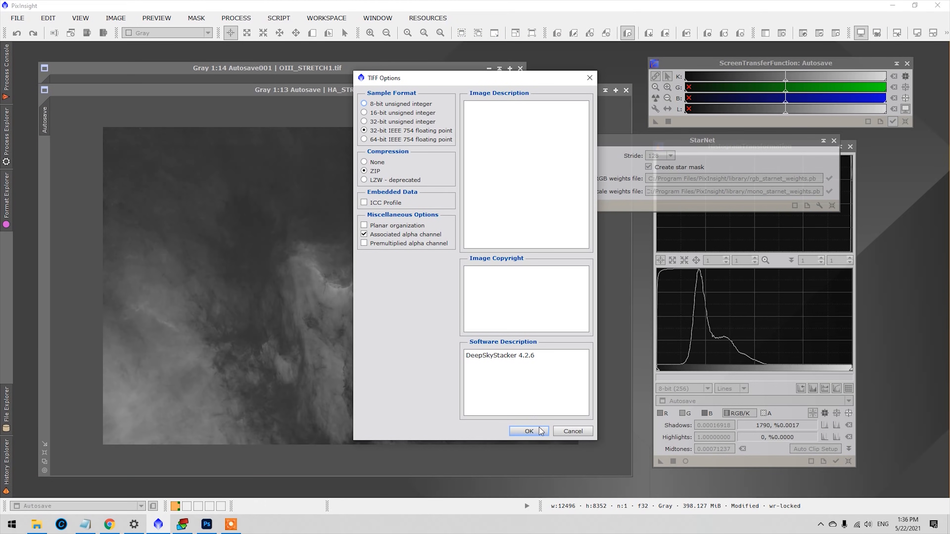
click(528, 427)
Restore the minimized star_mask image and enter a TIFF file name beginning with HA_STRETCH_ for saving it
double_click(457, 306)
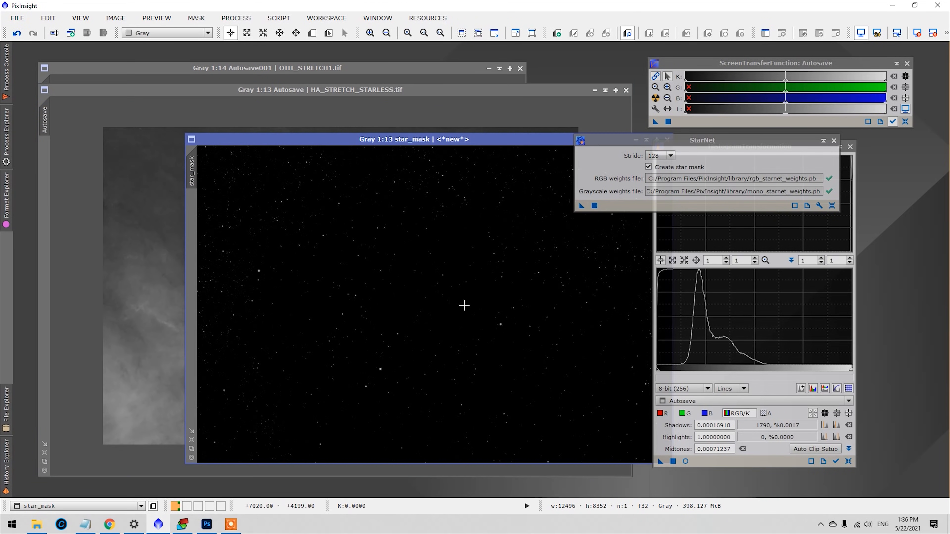
drag(385, 145, 322, 120)
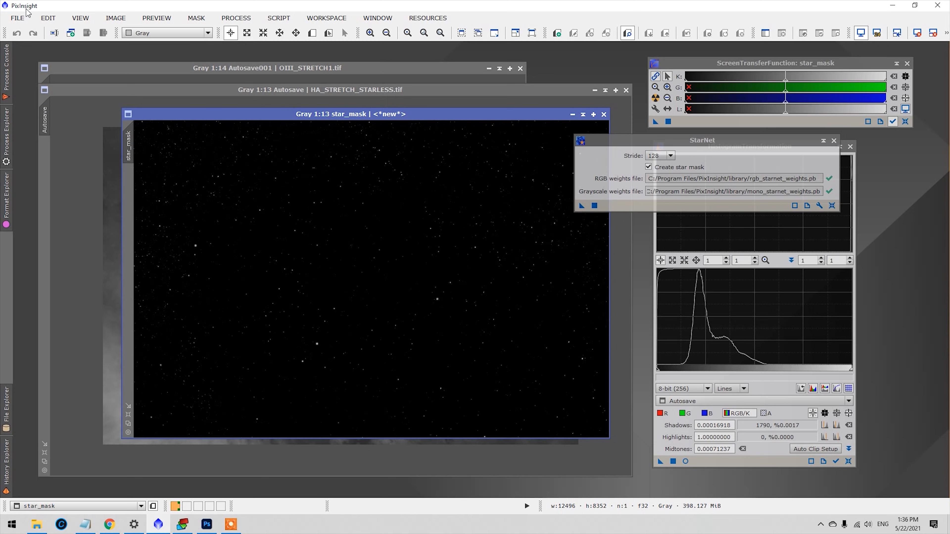
click(18, 18)
click(53, 116)
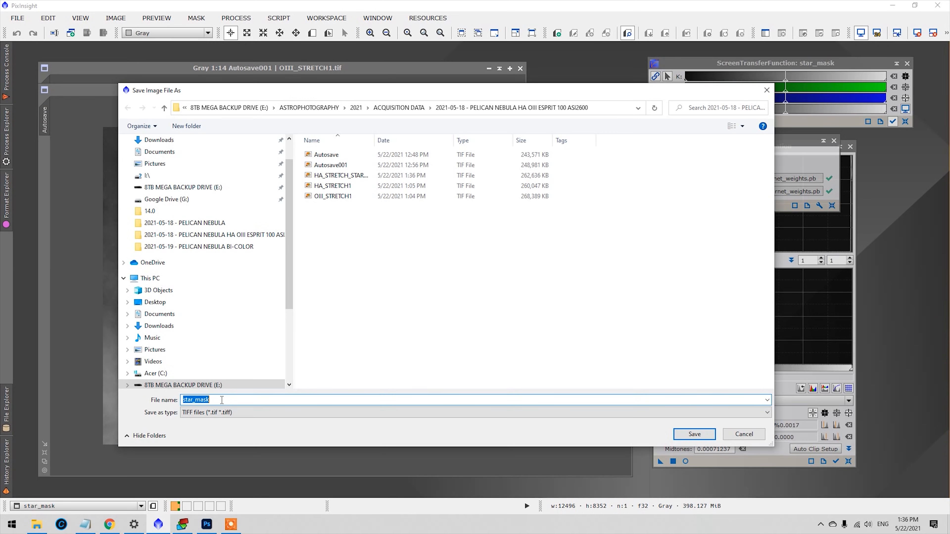
text(HA_STRETCH_)
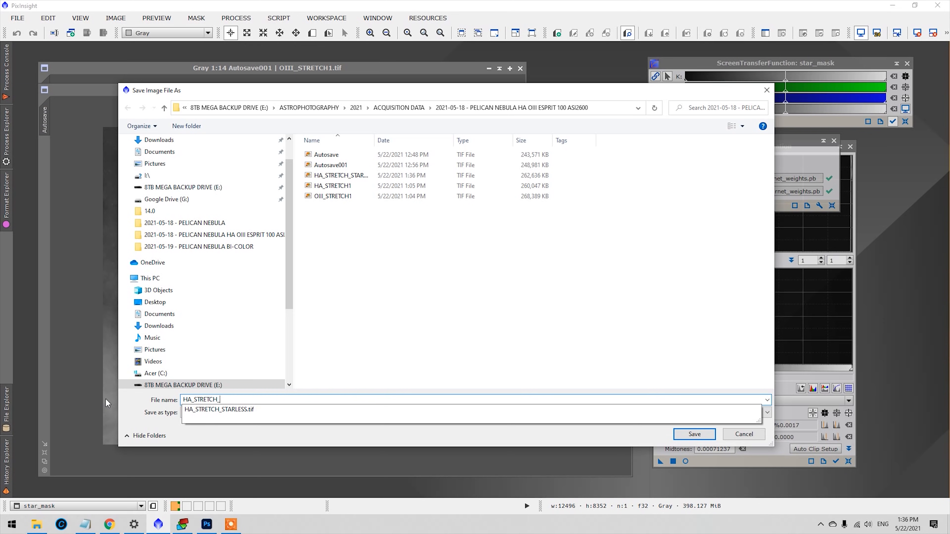
text(SASK)
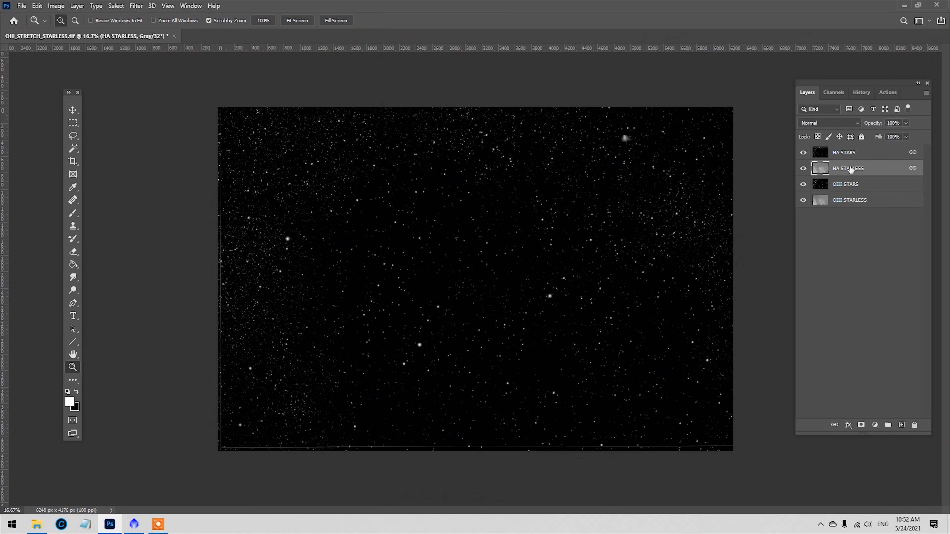
Move the Layers panel closer to the image and select the HA and OIII layers in turn to check their links
click(868, 154)
drag(886, 83, 859, 79)
click(842, 167)
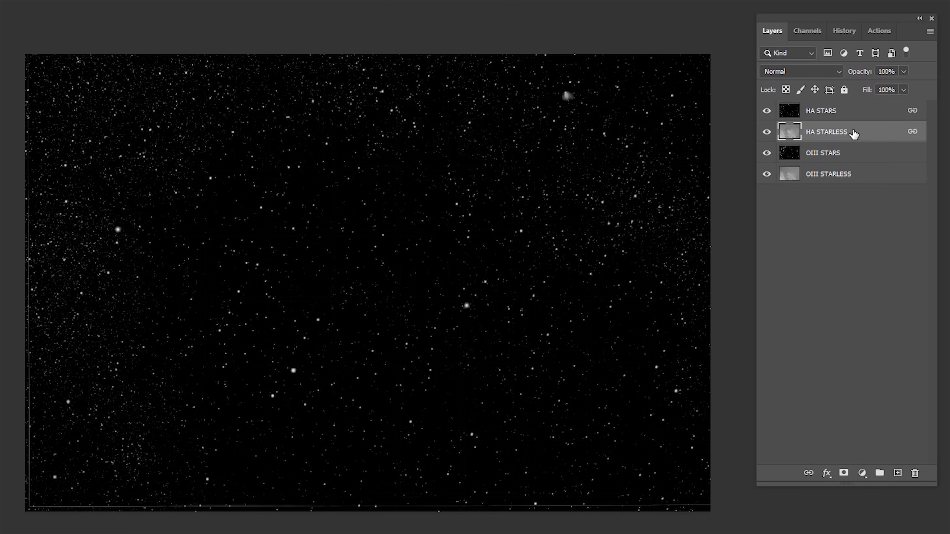
click(842, 185)
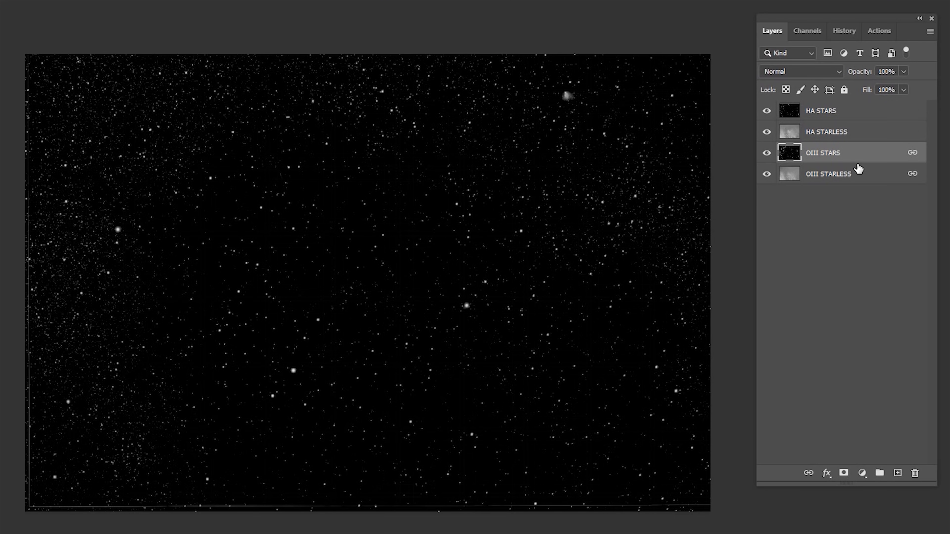
click(830, 182)
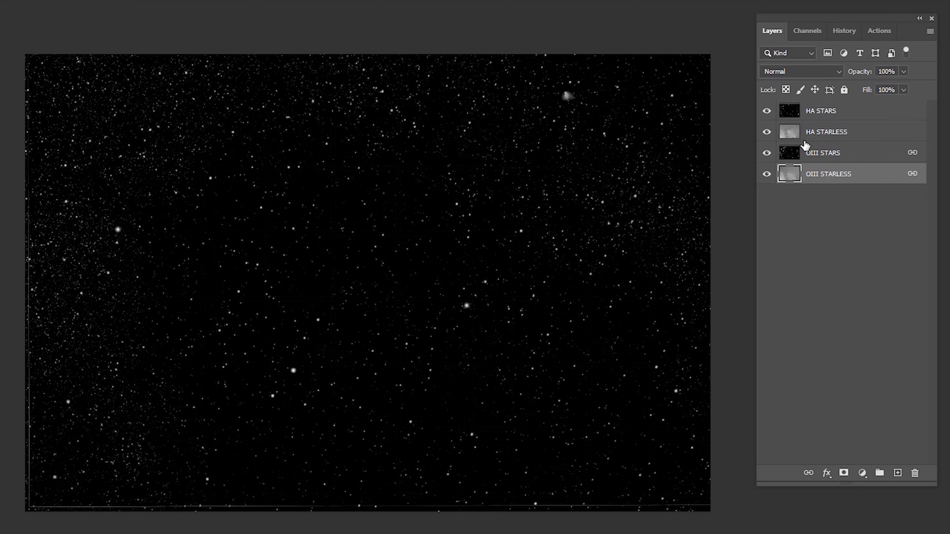
Hide the three layers above OIII STARLESS, show them again one by one to compare them, and select HA STARLESS
click(767, 152)
click(766, 132)
click(767, 111)
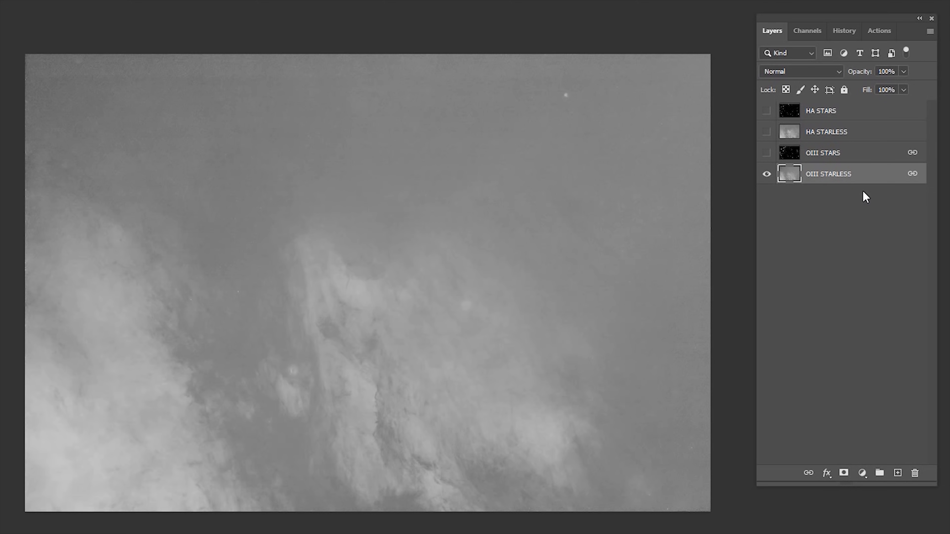
click(767, 152)
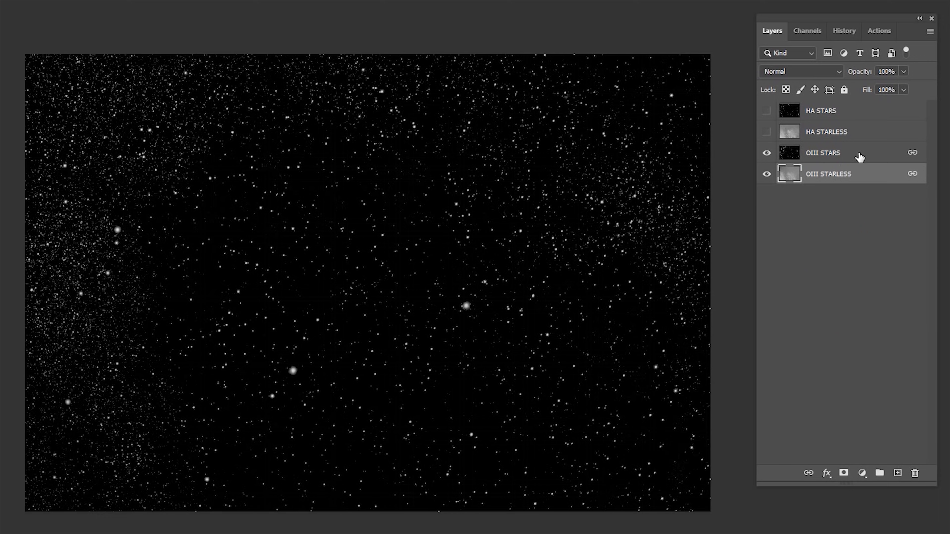
click(858, 156)
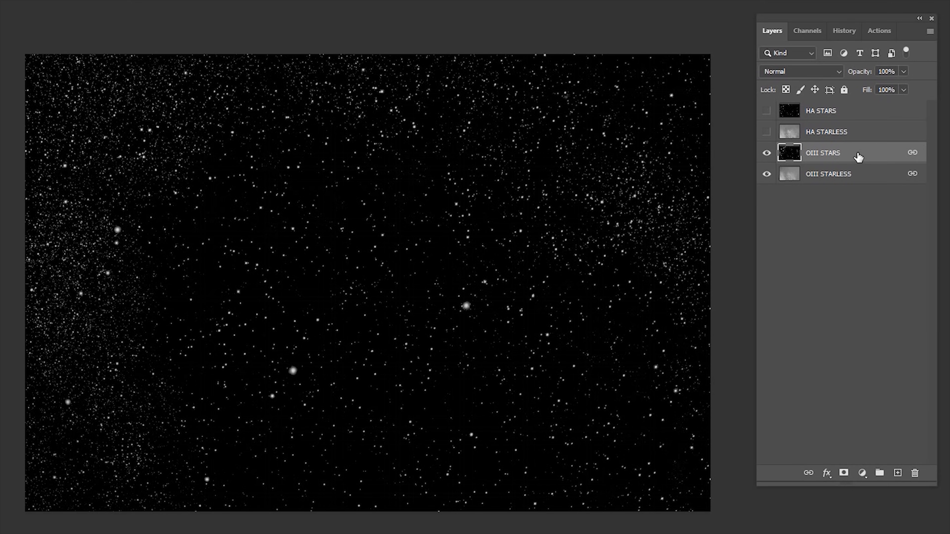
click(819, 137)
click(767, 132)
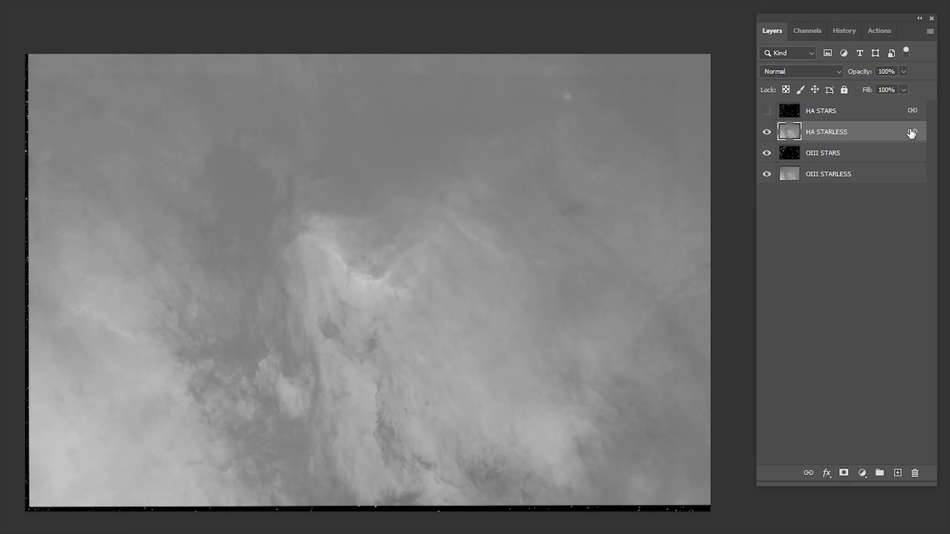
click(767, 111)
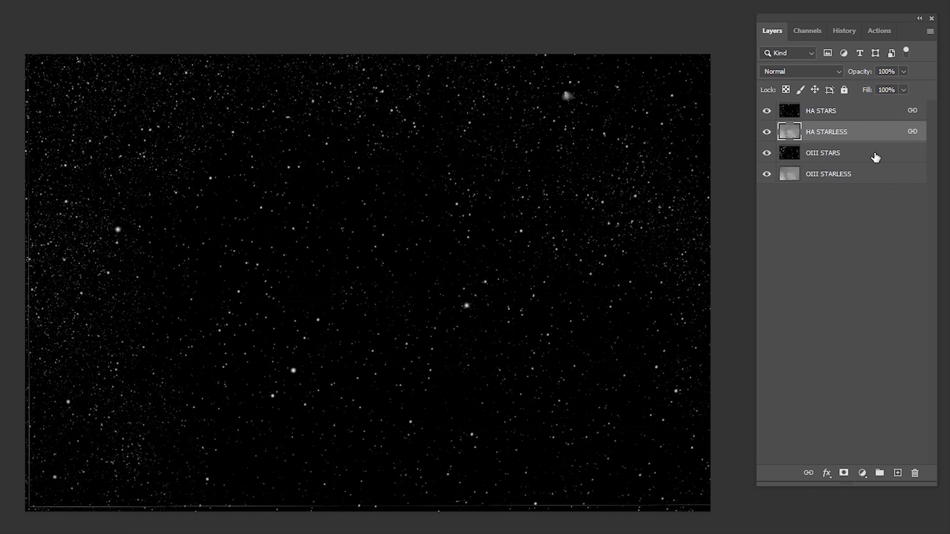
click(876, 157)
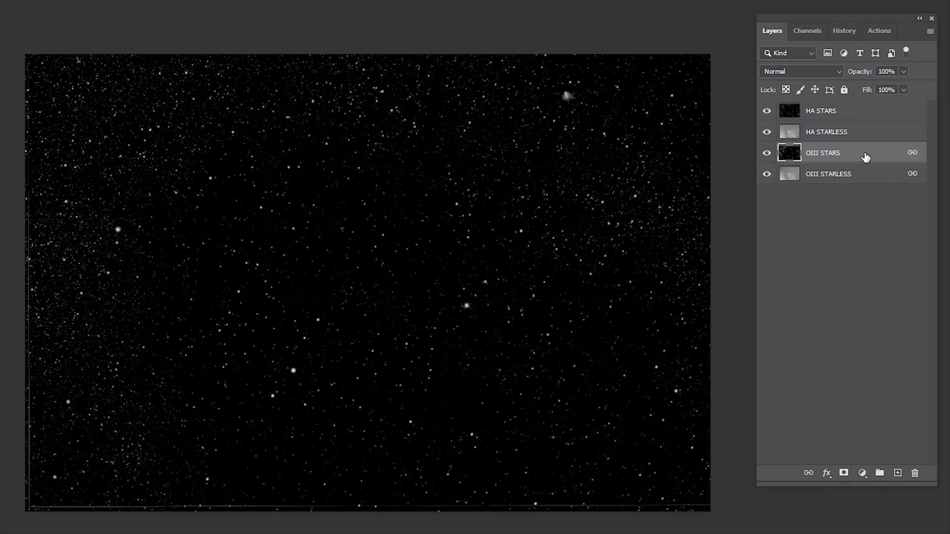
click(864, 132)
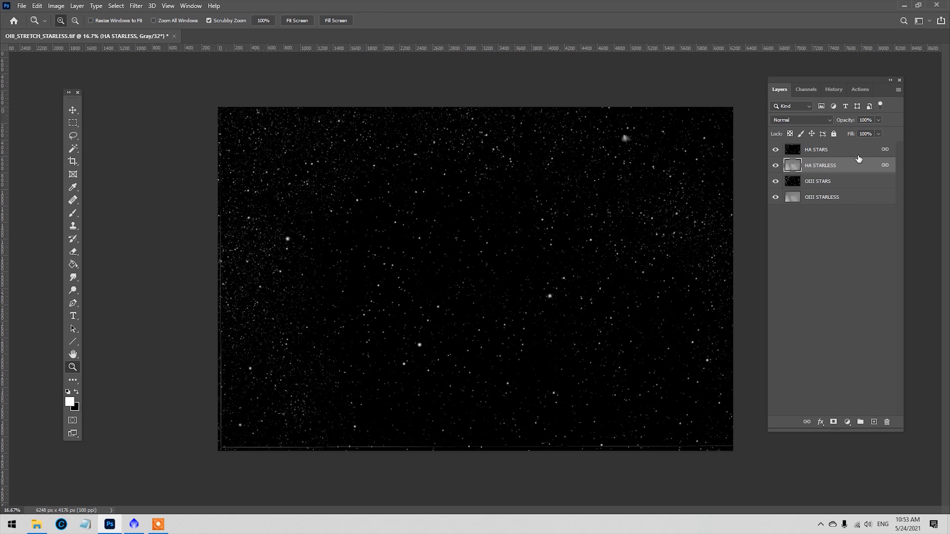
Hide both HA layers, select OIII STARS, and toggle its visibility to compare it with OIII STARLESS
click(775, 166)
click(776, 150)
click(809, 181)
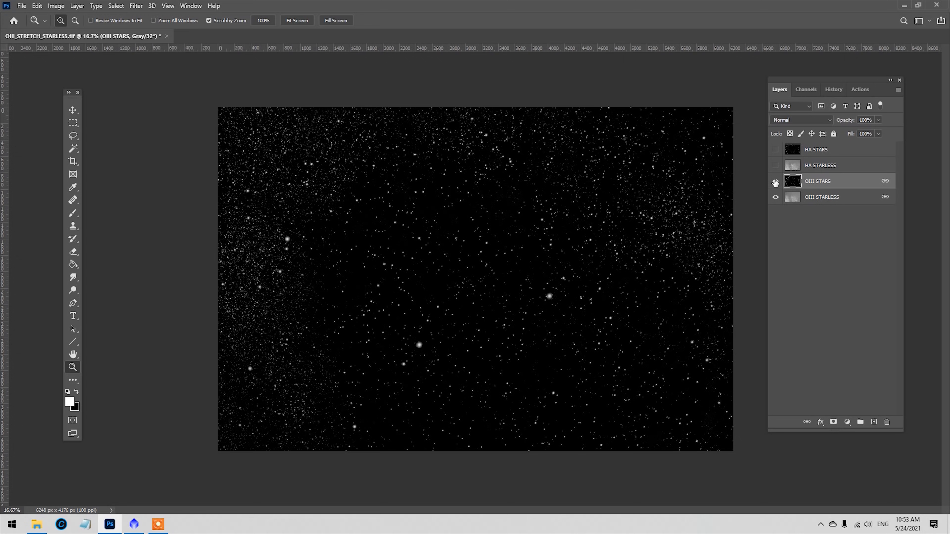
click(775, 182)
click(777, 183)
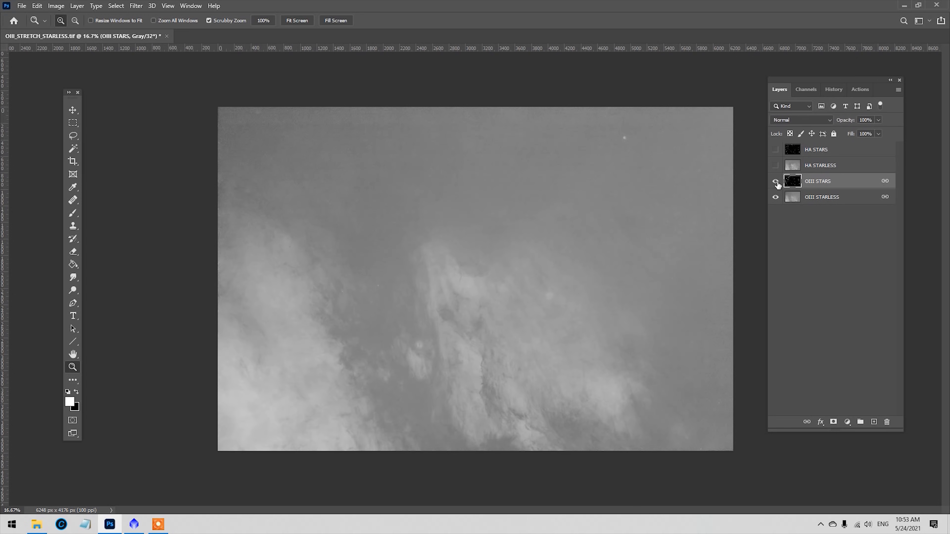
click(777, 182)
click(776, 183)
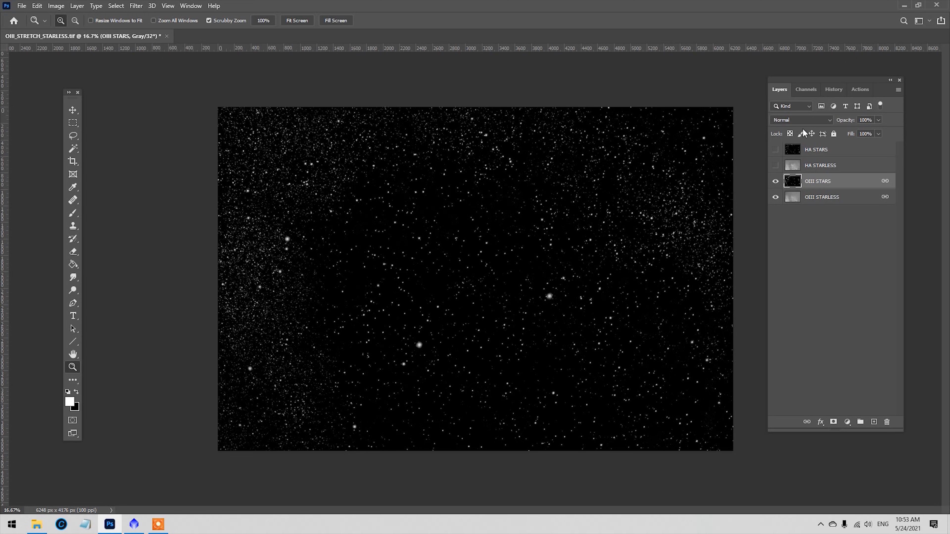
Set the OIII STARS layer's blend mode to Linear Dodge (Add) so its stars combine with the OIII STARLESS layer
click(805, 120)
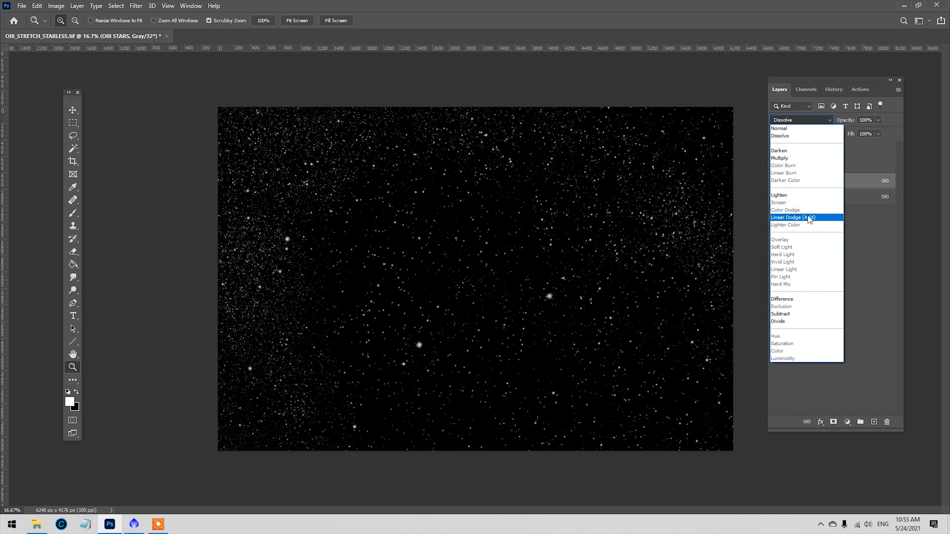
click(809, 218)
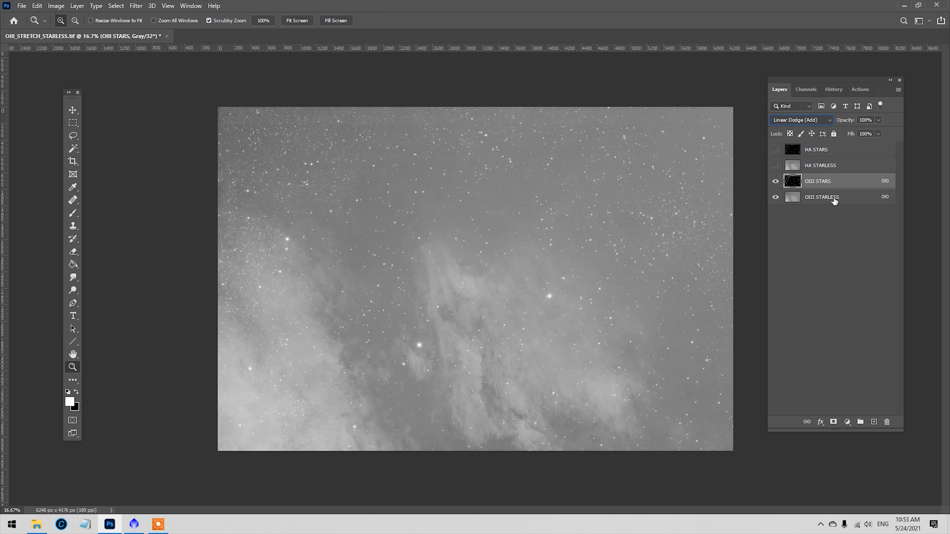
click(853, 200)
click(829, 184)
Show the HA STARLESS and HA STARS layers and set the HA STARS blend mode to Linear Dodge (Add)
click(852, 167)
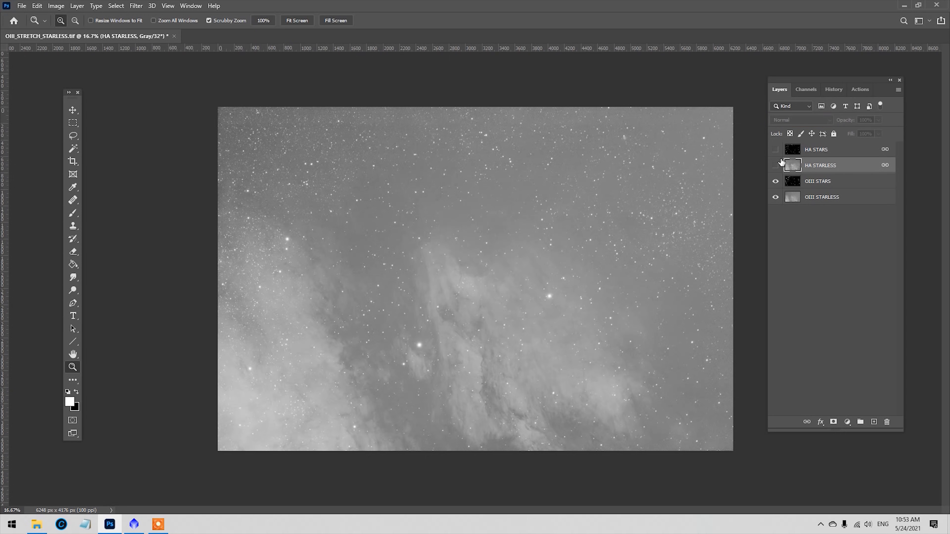
click(775, 165)
click(803, 149)
click(776, 149)
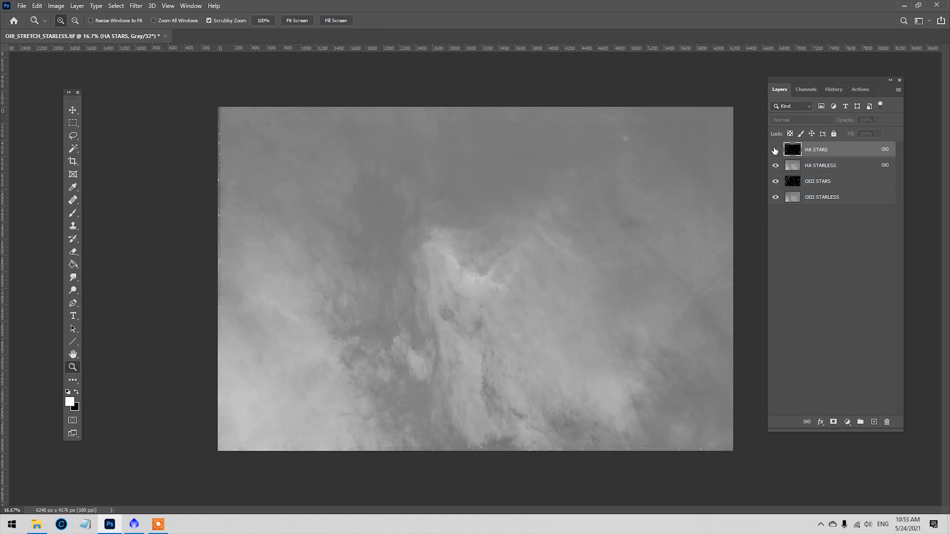
click(807, 122)
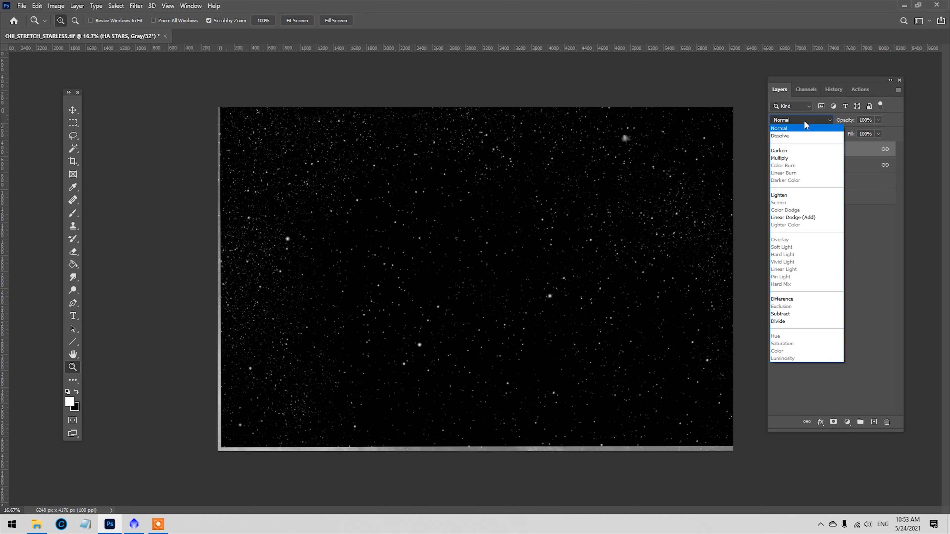
click(810, 218)
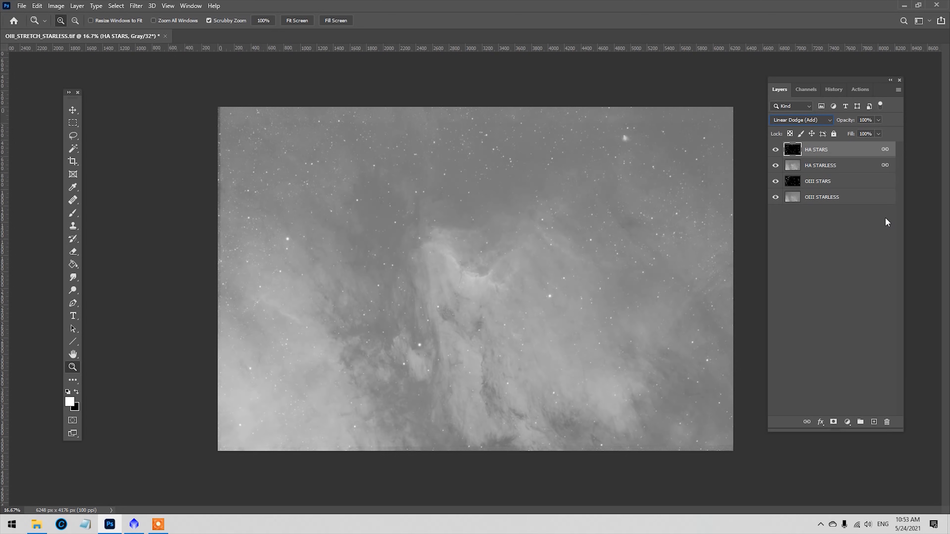
Lower the HA STARLESS layer's opacity to 0% to expose both star layers over the OIII nebula
click(814, 165)
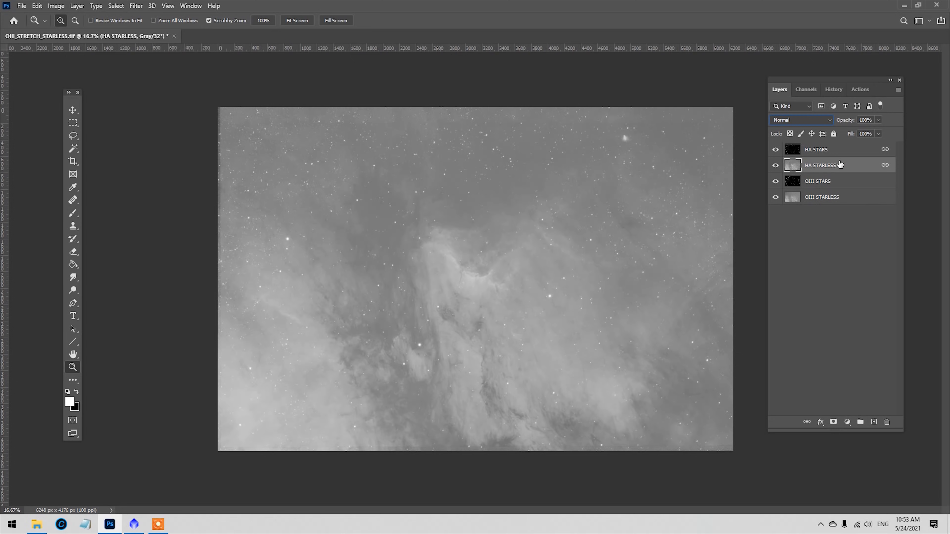
click(879, 121)
drag(877, 131, 824, 144)
Move the linked HA layers over the OIII layers until the HA stars line up with the OIII stars
click(816, 154)
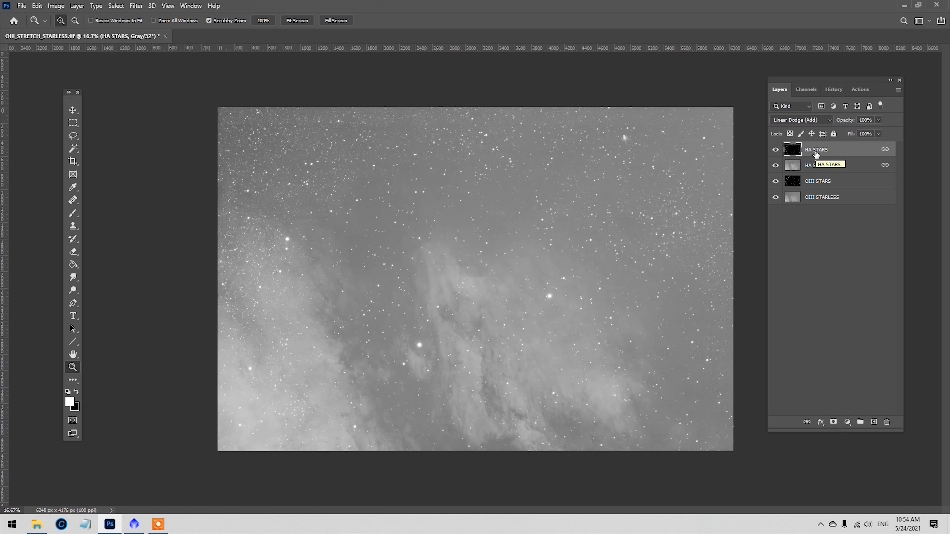
click(76, 111)
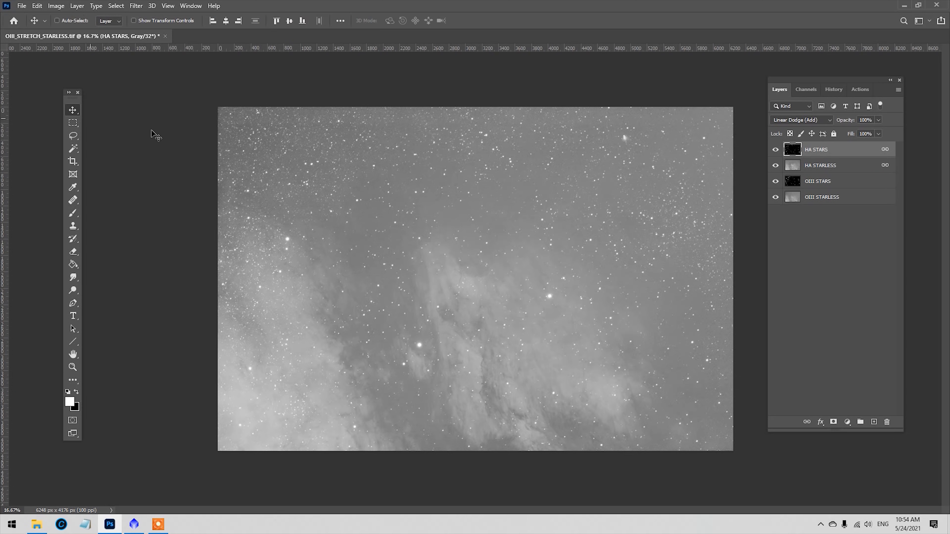
mouse_move(620, 233)
mouse_down()
mouse_move(591, 226)
mouse_move(617, 233)
mouse_move(606, 237)
mouse_up()
drag(581, 245, 594, 241)
click(72, 367)
click(593, 242)
click(636, 246)
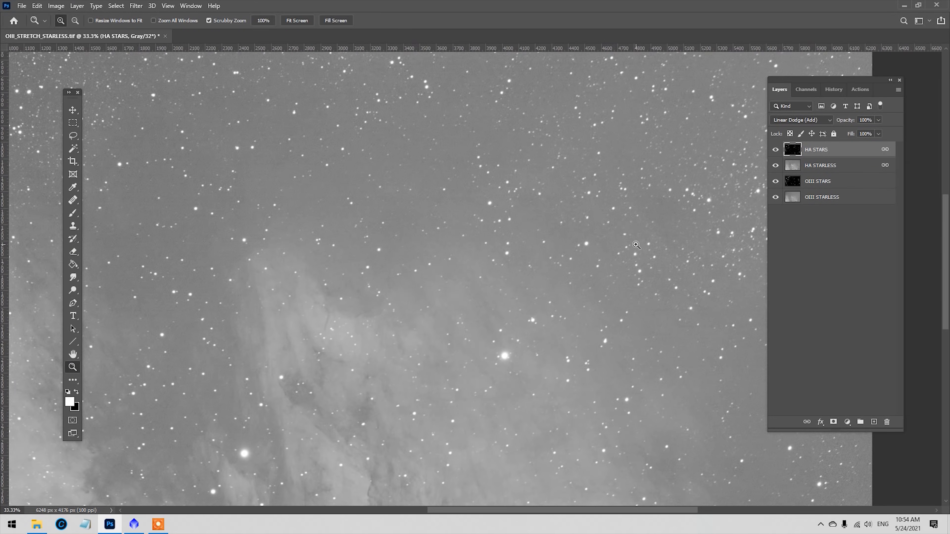
click(624, 229)
click(72, 110)
drag(546, 215, 546, 215)
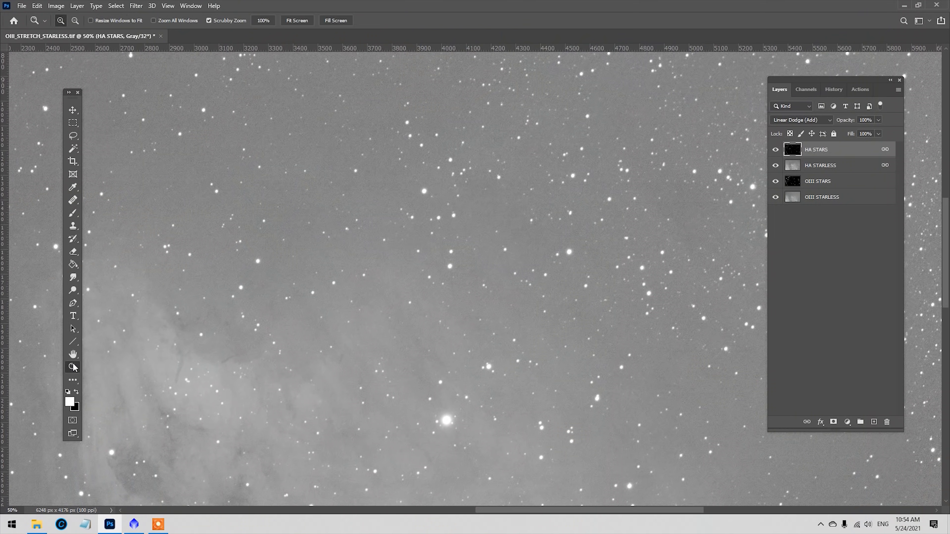
key(z)
alt+click(502, 281)
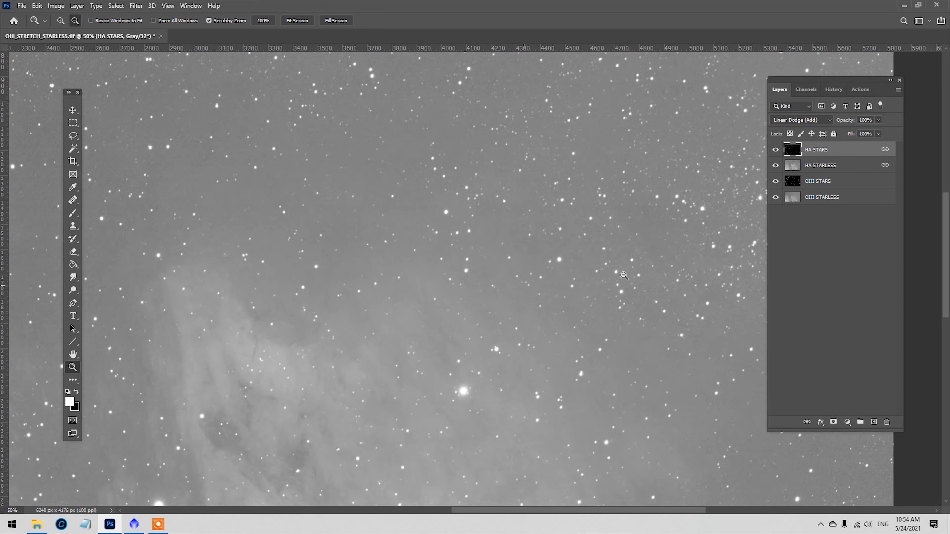
alt+click(501, 281)
alt+click(501, 281)
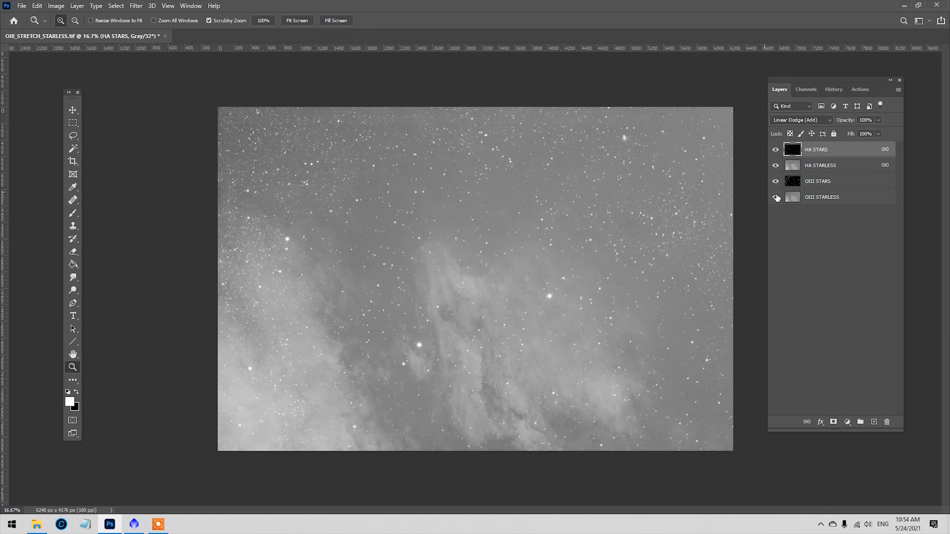
Set the HA STARLESS layer's opacity back to 100% and select HA STARS
click(836, 168)
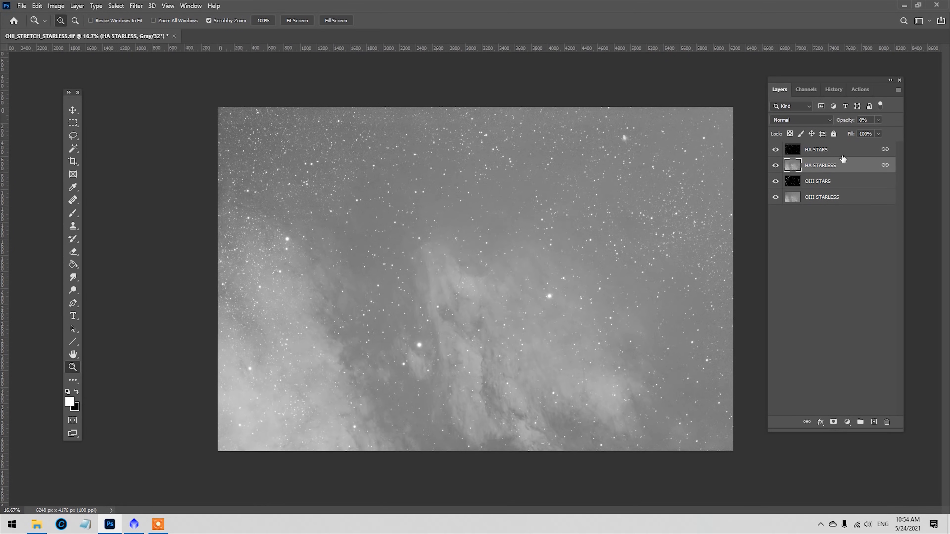
click(878, 120)
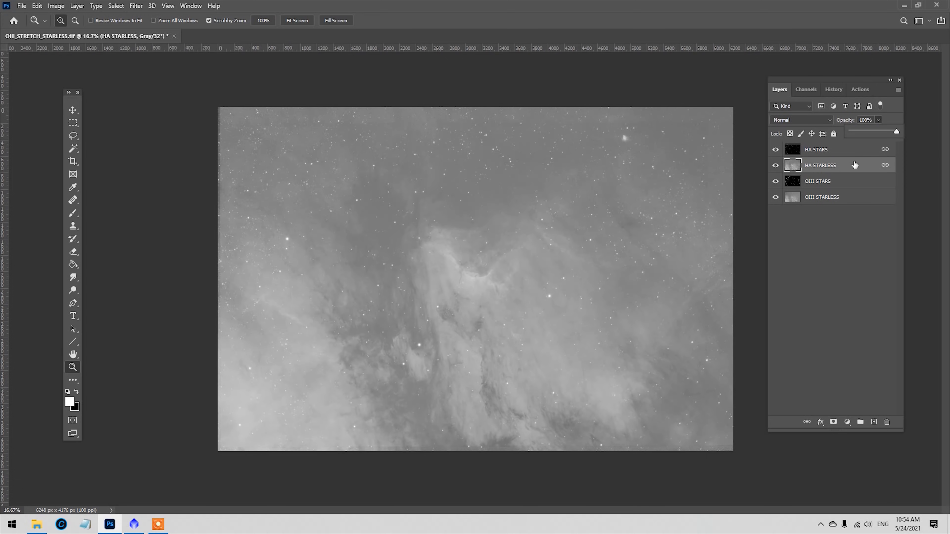
click(853, 152)
Hide the OIII STARS and HA STARS layers, leaving only the two starless layers shown
click(842, 184)
click(830, 197)
click(832, 185)
click(775, 181)
click(775, 149)
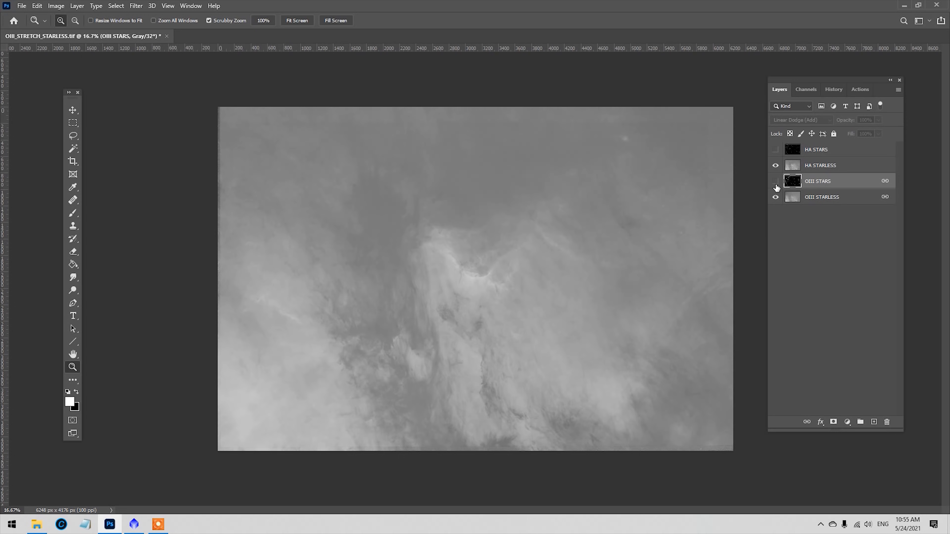
Toggle the HA STARLESS layer's visibility several times to compare it with OIII STARLESS
click(828, 165)
click(836, 197)
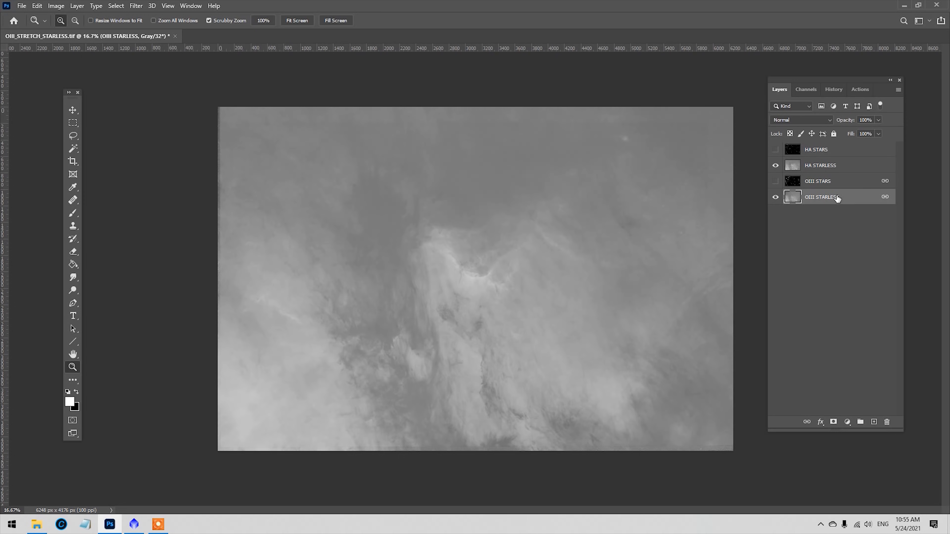
click(776, 166)
click(776, 166)
click(776, 167)
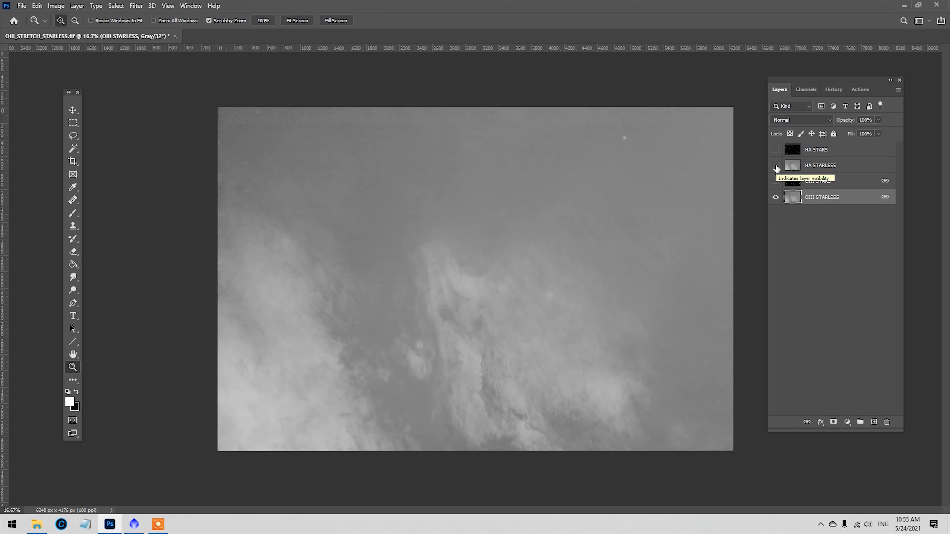
click(776, 166)
click(776, 165)
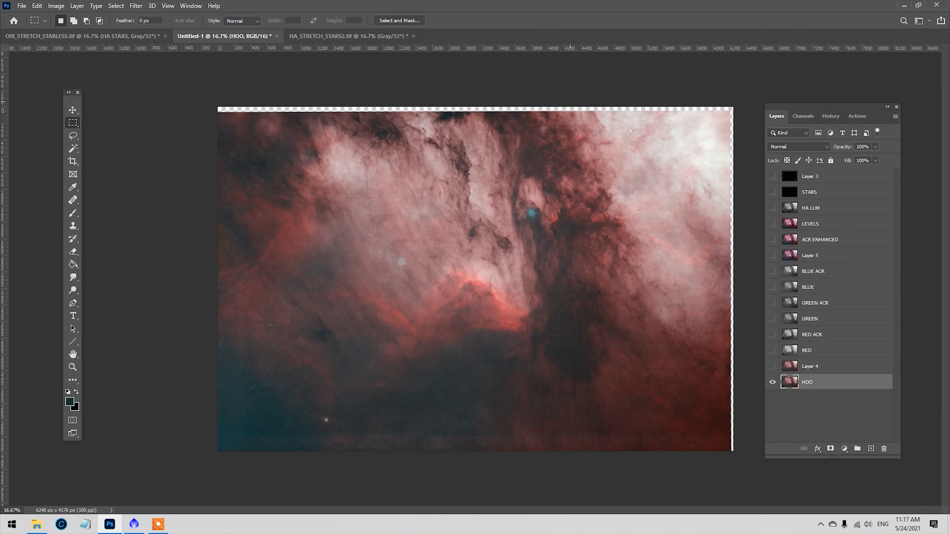
View the HOO layer's Red, Green and Blue channels one at a time and return to the RGB composite
click(805, 116)
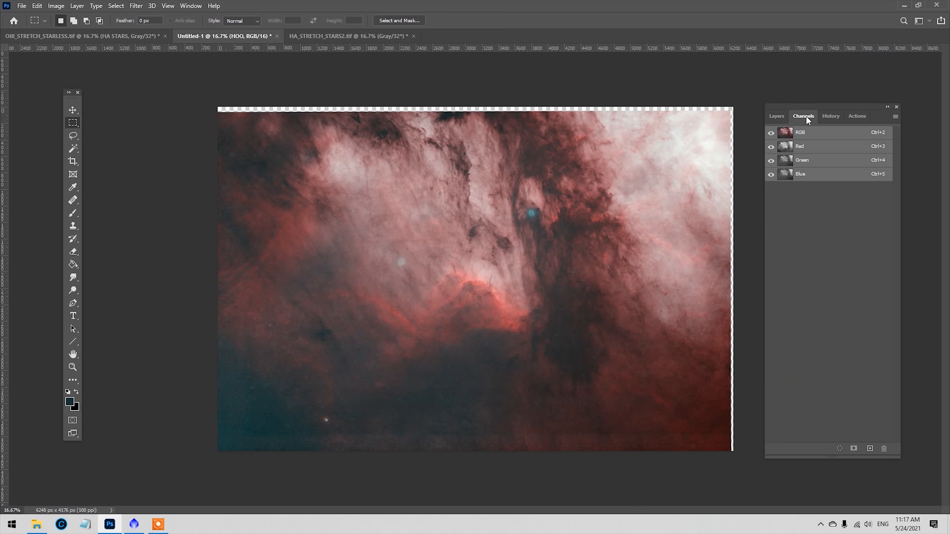
click(818, 149)
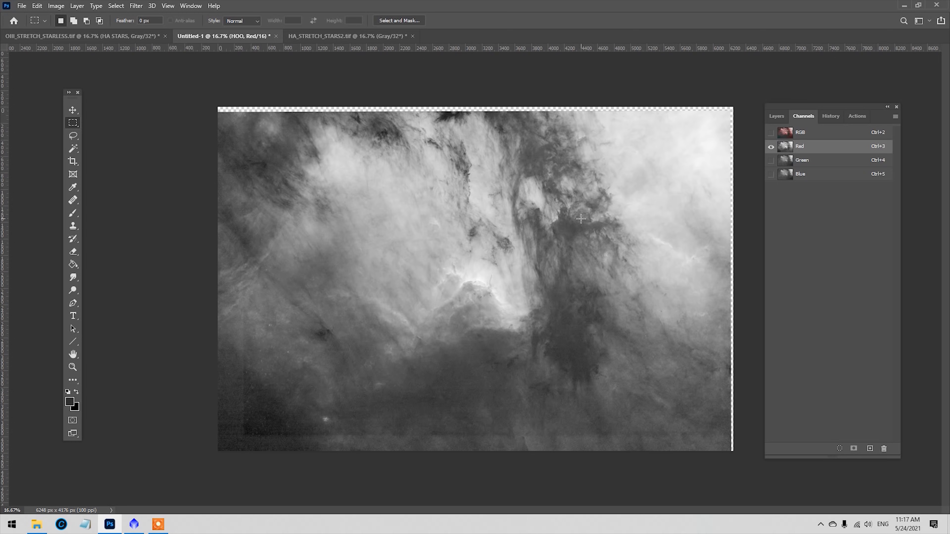
click(786, 160)
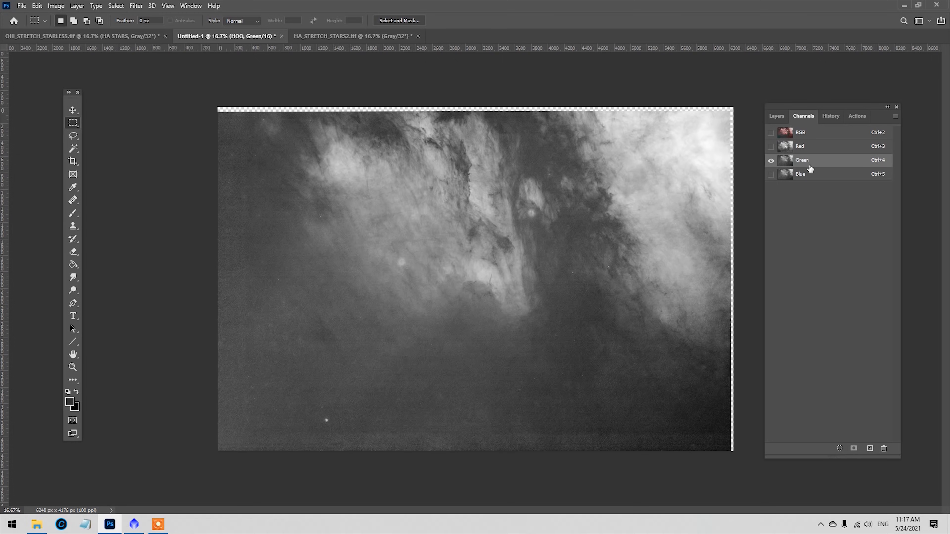
click(821, 174)
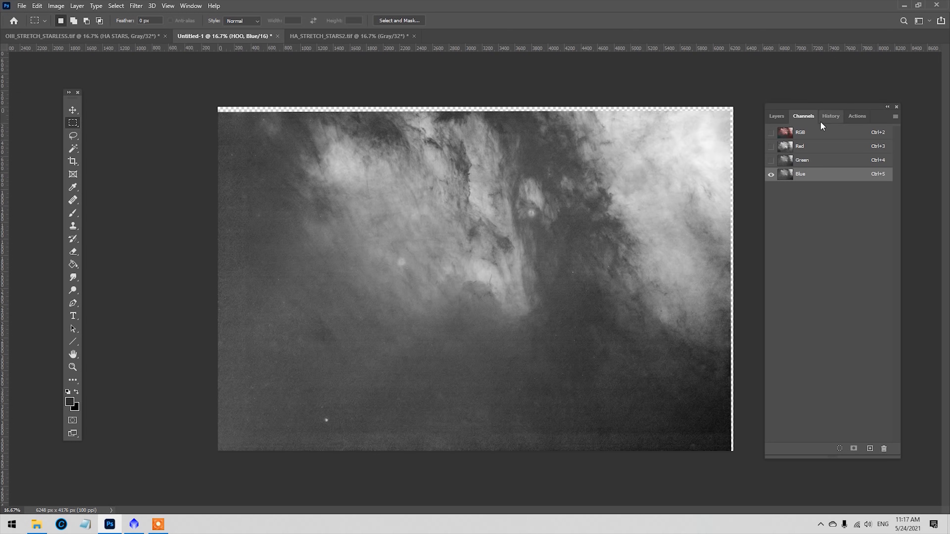
click(820, 137)
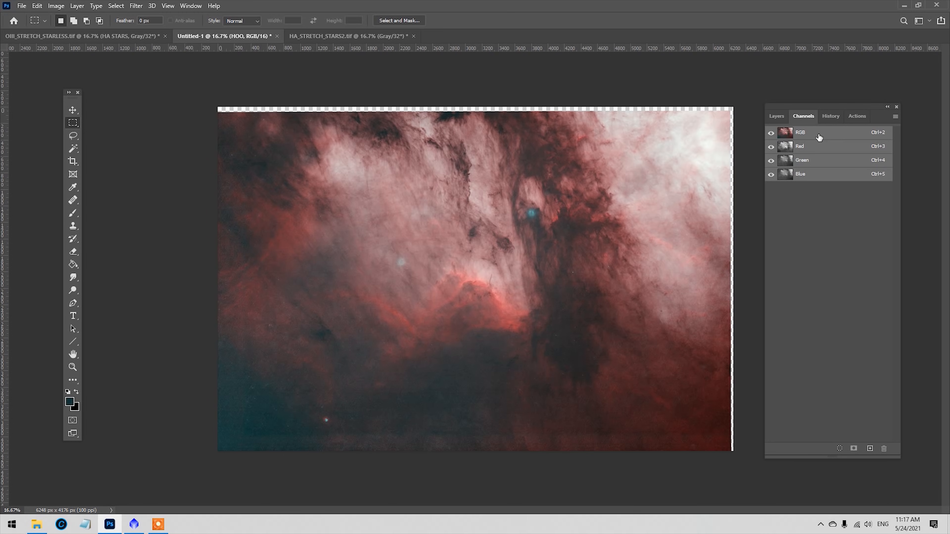
Return to the layer list, select the RED layer and show it above Layer 4
click(783, 115)
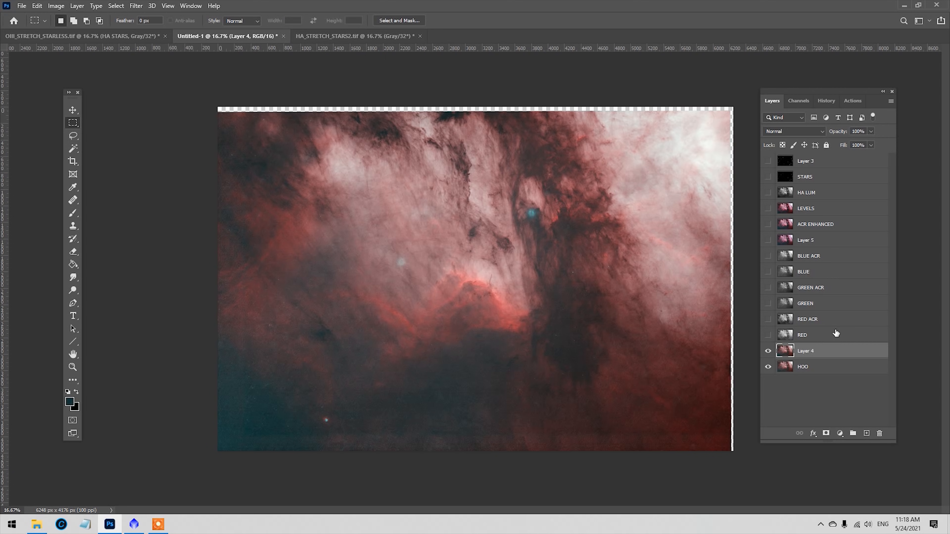
click(828, 339)
click(768, 336)
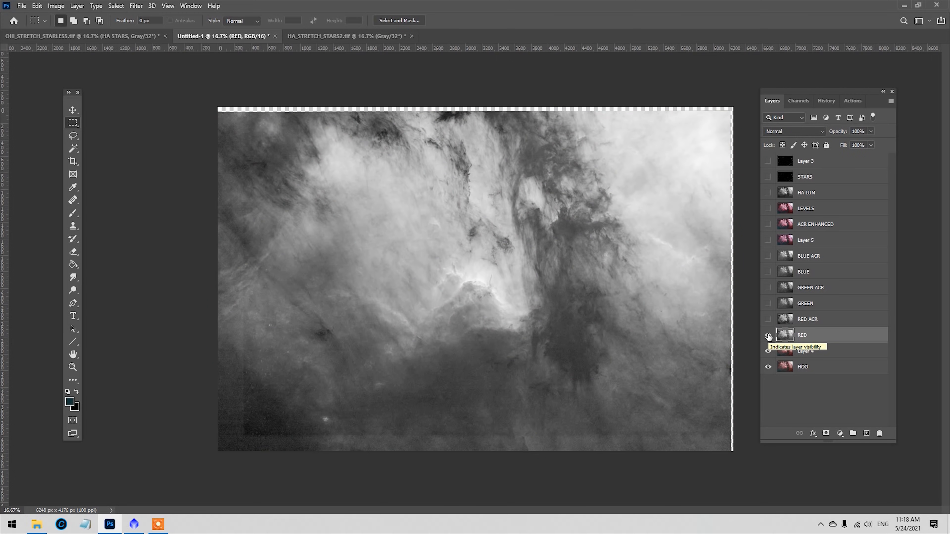
Try the Camera Raw filter on the RED layer with Clarity at +40, and leave it without applying
click(136, 6)
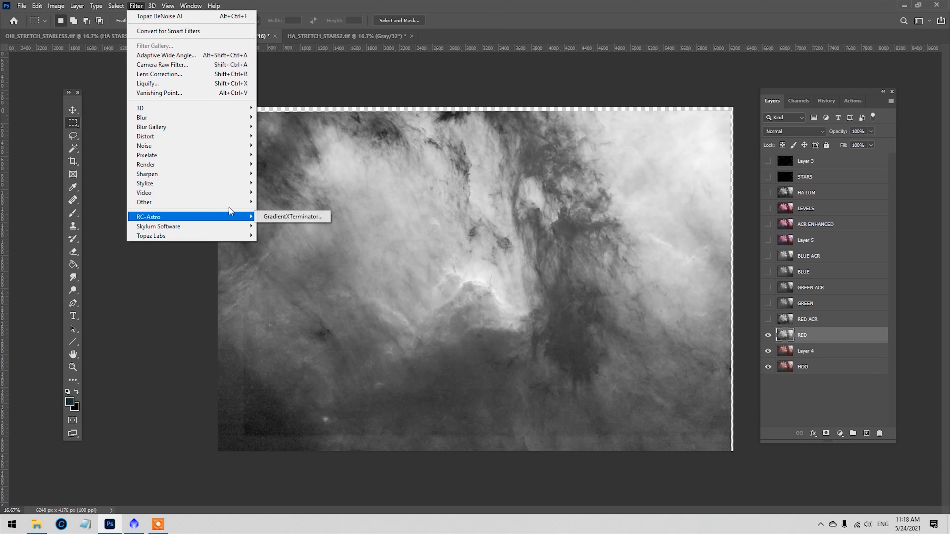
click(168, 64)
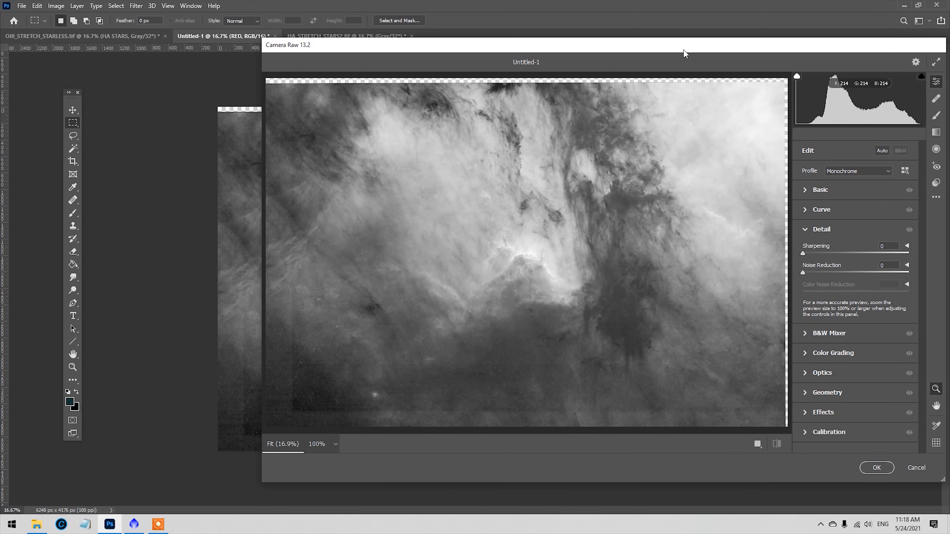
drag(709, 56, 620, 71)
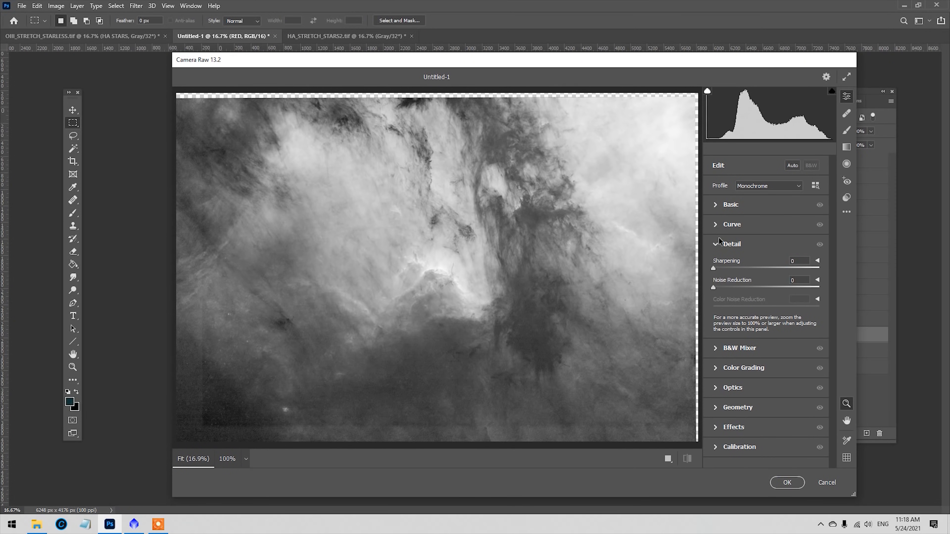
click(717, 245)
click(714, 211)
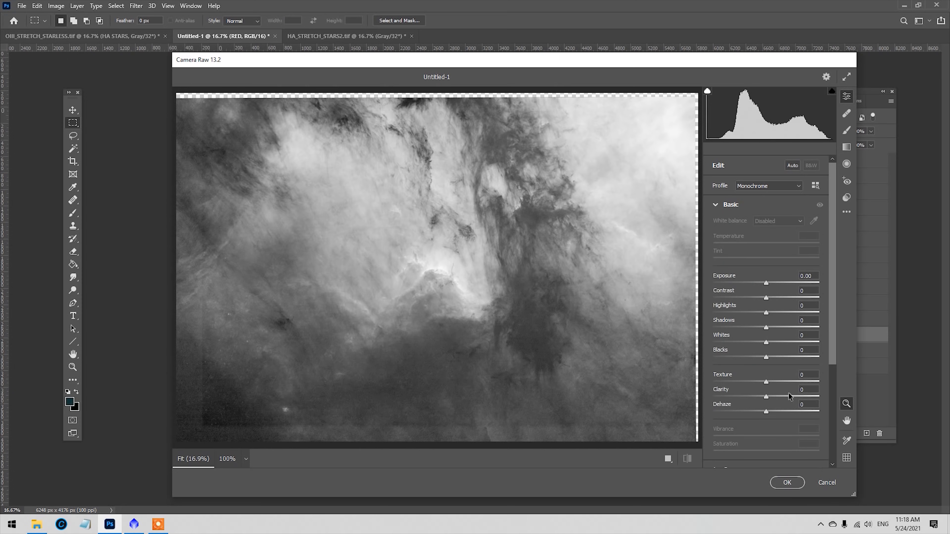
mouse_move(792, 394)
mouse_down()
mouse_move(774, 400)
mouse_move(800, 395)
mouse_move(776, 397)
mouse_move(785, 398)
mouse_up()
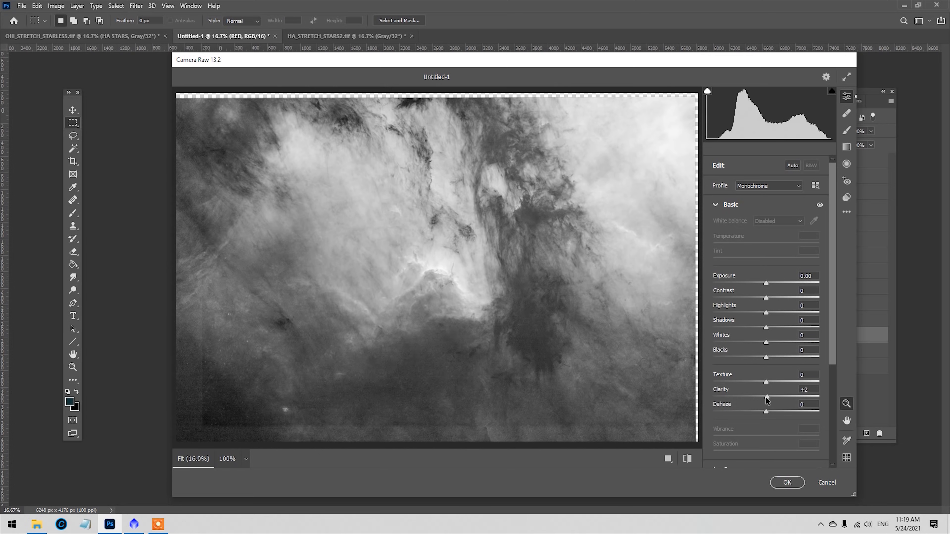
drag(782, 397, 788, 397)
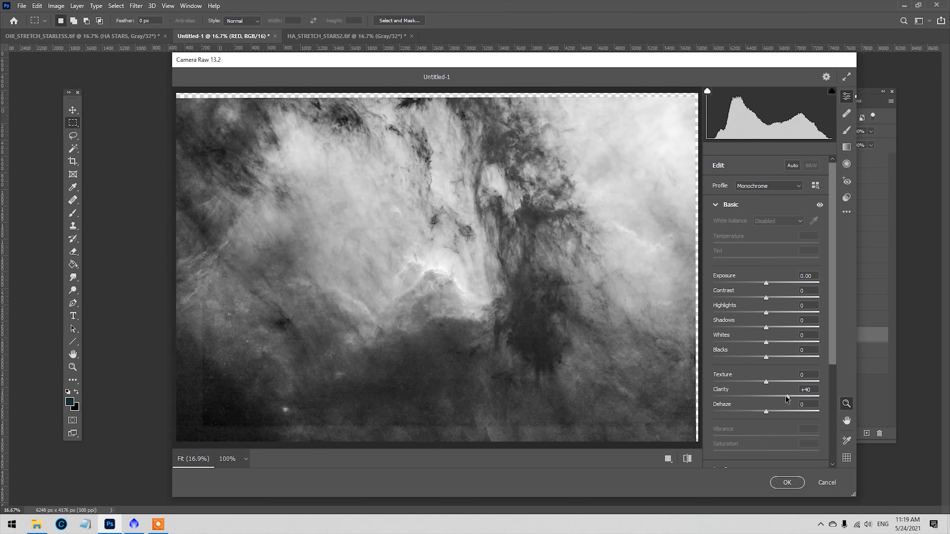
click(826, 483)
Show the RED ACR layer and select it, and select and show the GREEN layer above it
click(768, 320)
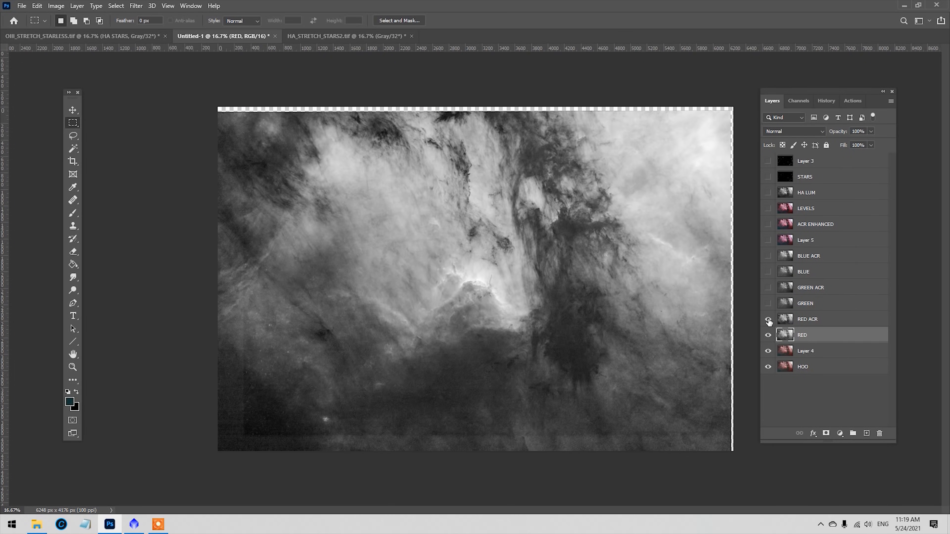
click(810, 324)
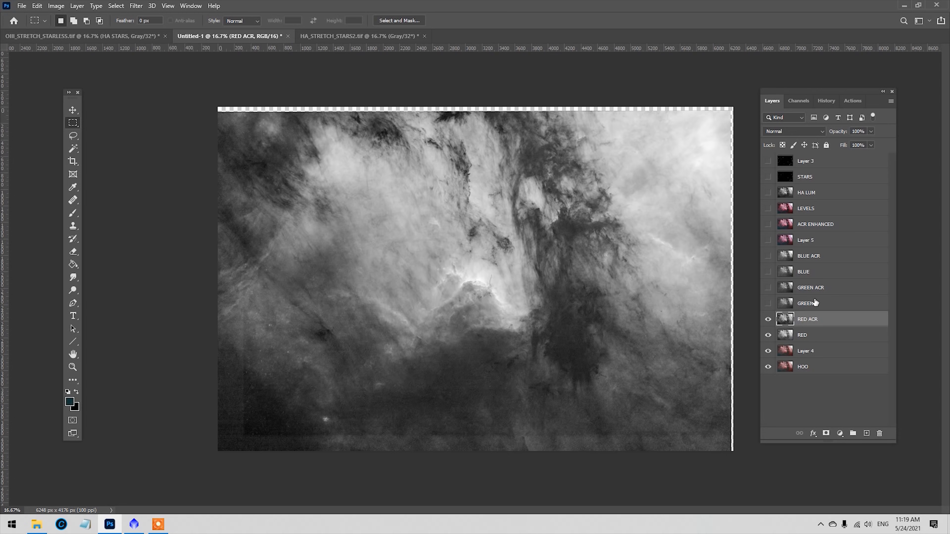
click(814, 303)
click(768, 303)
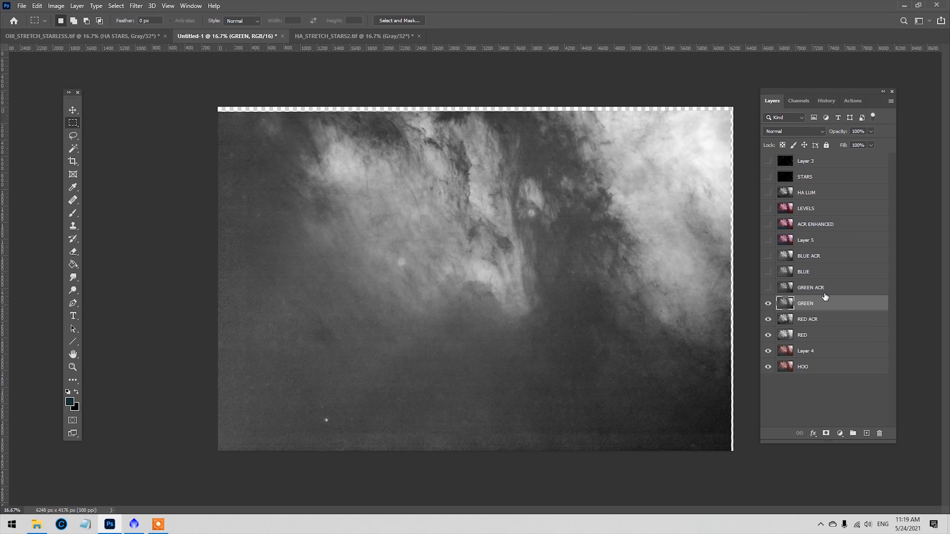
Show the GREEN ACR, BLUE and BLUE ACR layers one after another, leaving the BLUE layer selected
click(768, 287)
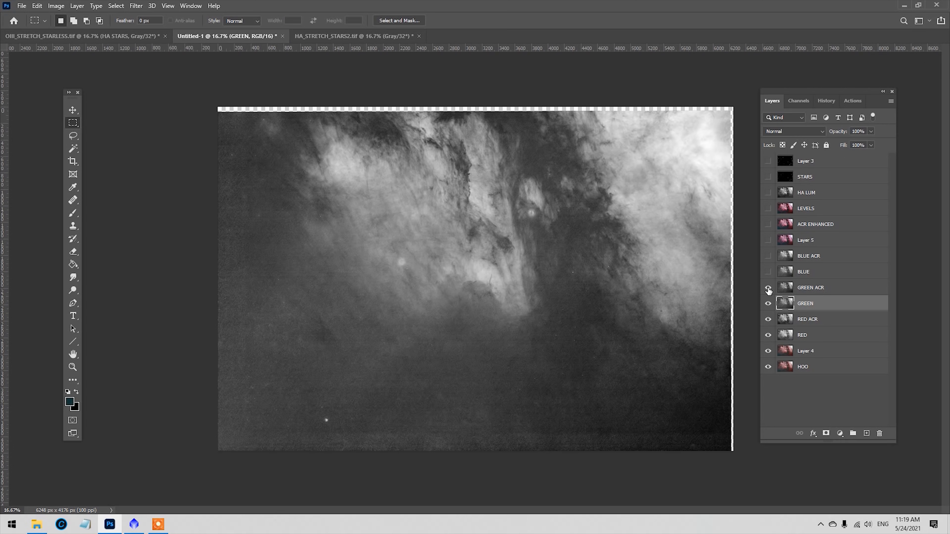
click(825, 287)
click(814, 273)
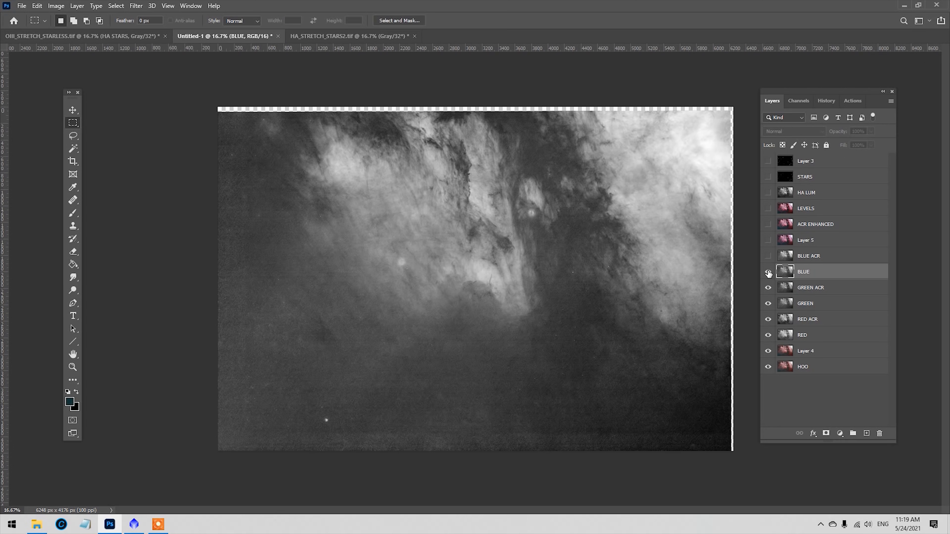
click(768, 272)
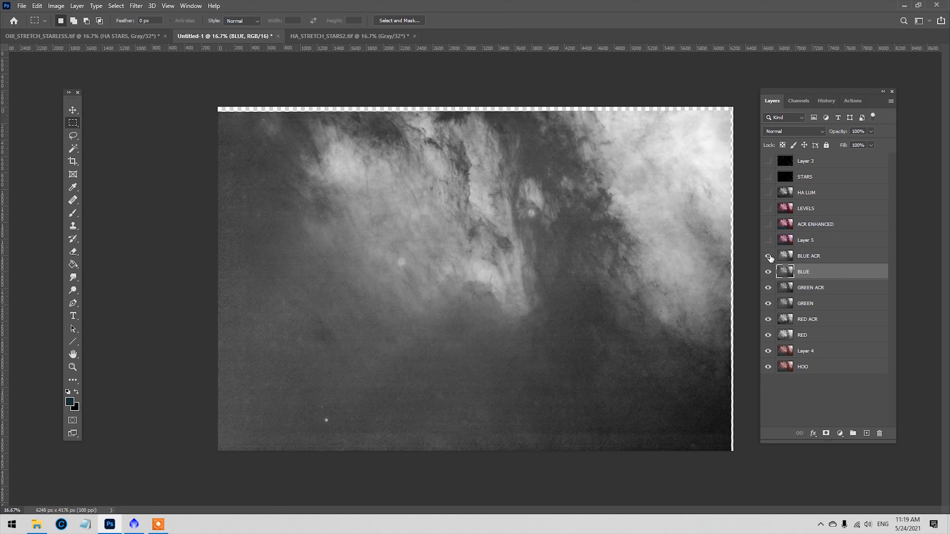
click(768, 256)
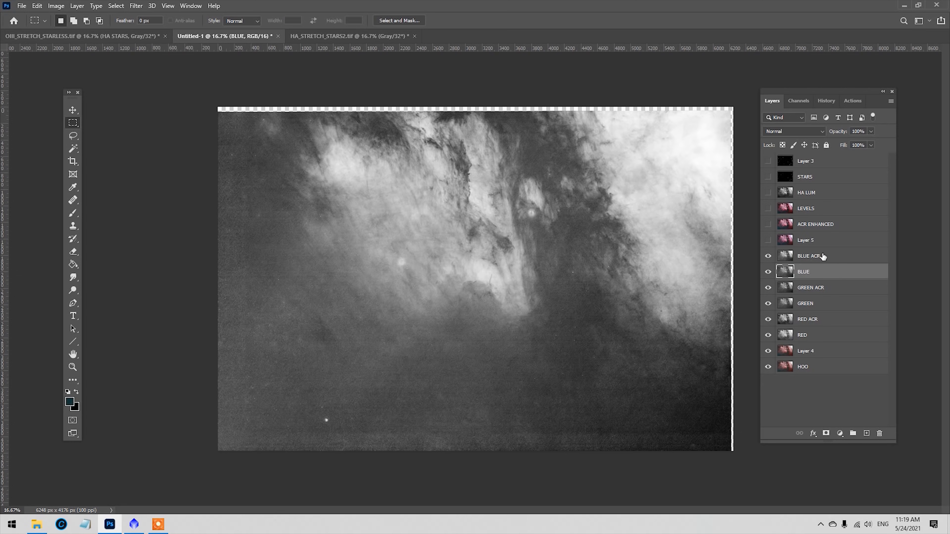
Show Layer 5, hide the channel layers from BLUE ACR down to RED, and compare Layer 5 with Layer 4
click(768, 241)
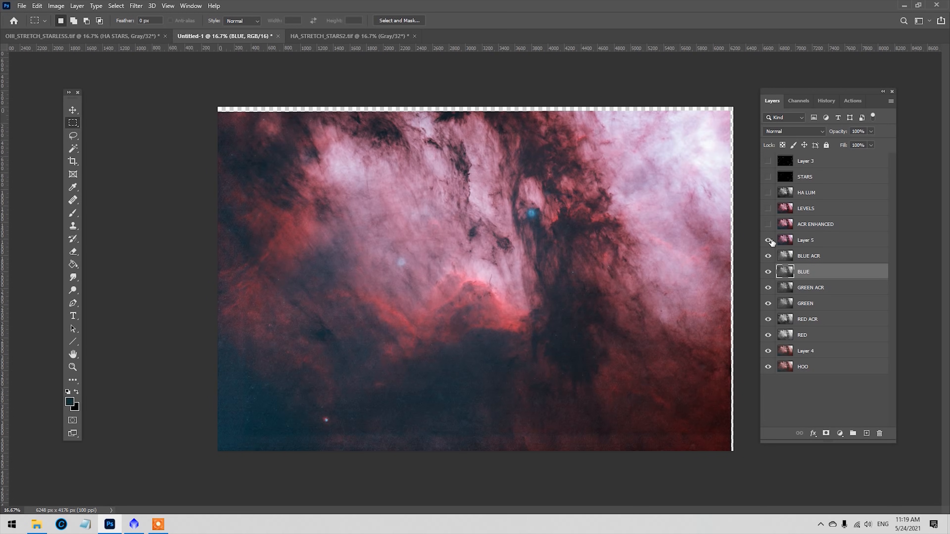
drag(768, 256, 770, 337)
click(769, 242)
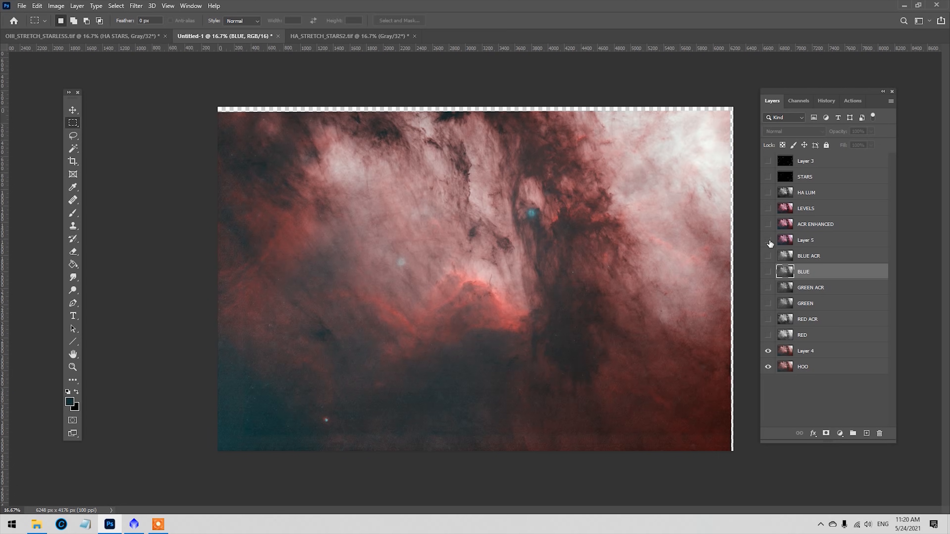
click(768, 241)
click(769, 241)
click(768, 241)
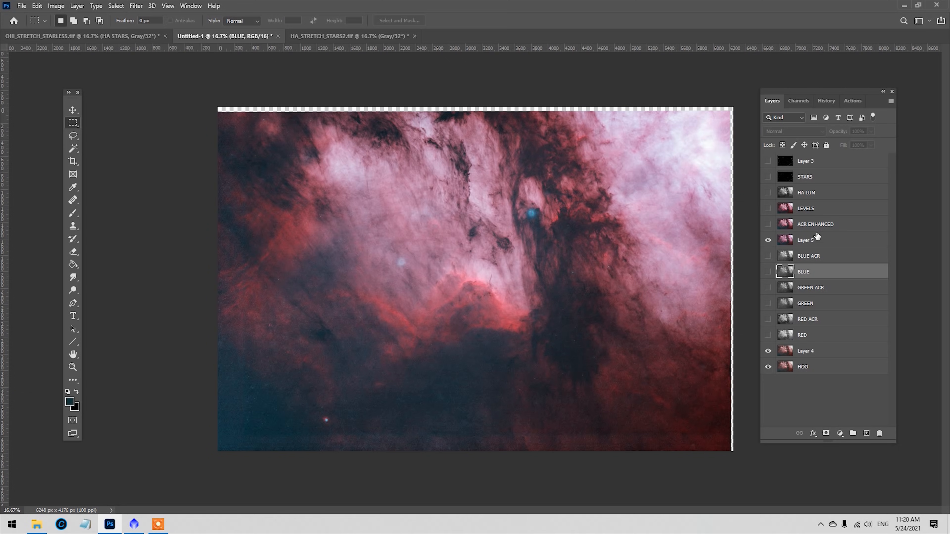
Select and show the ACR ENHANCED layer, and select and show the LEVELS layer above it
click(831, 229)
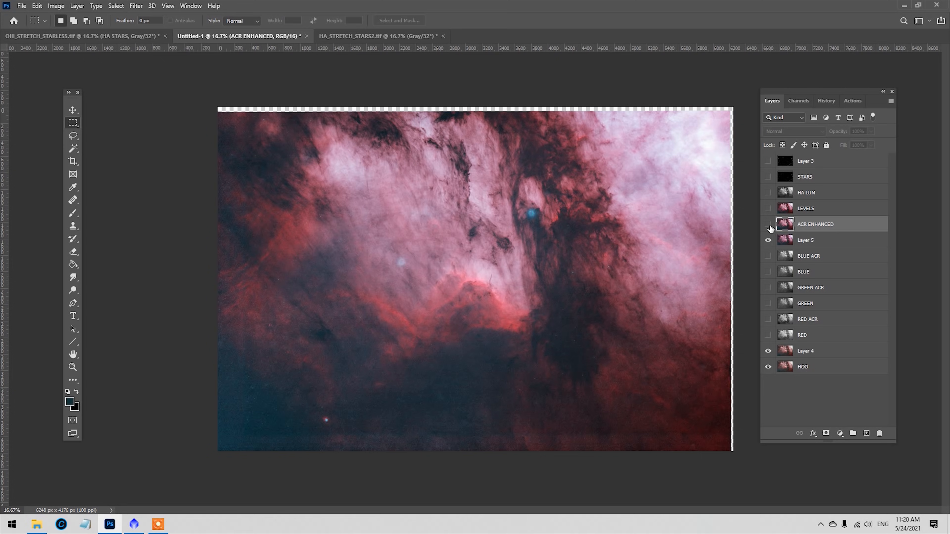
click(768, 225)
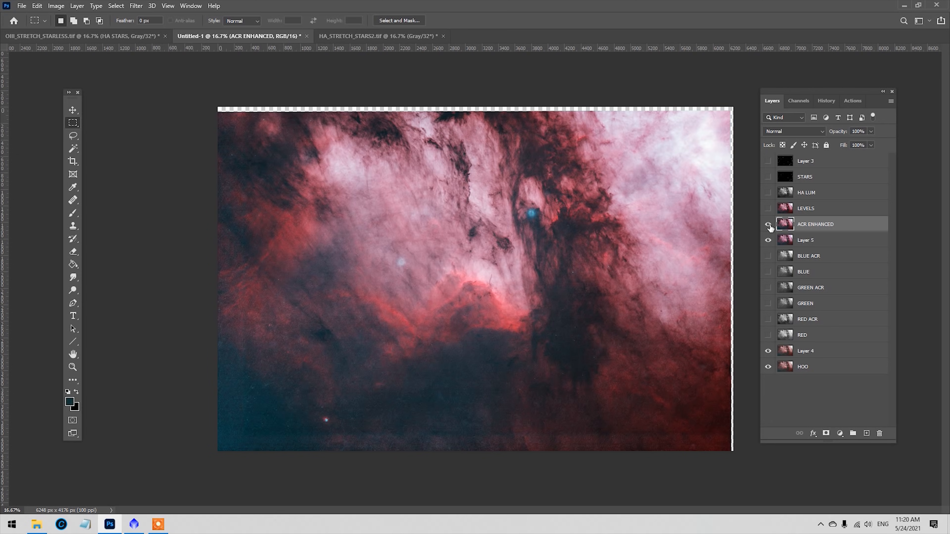
click(849, 210)
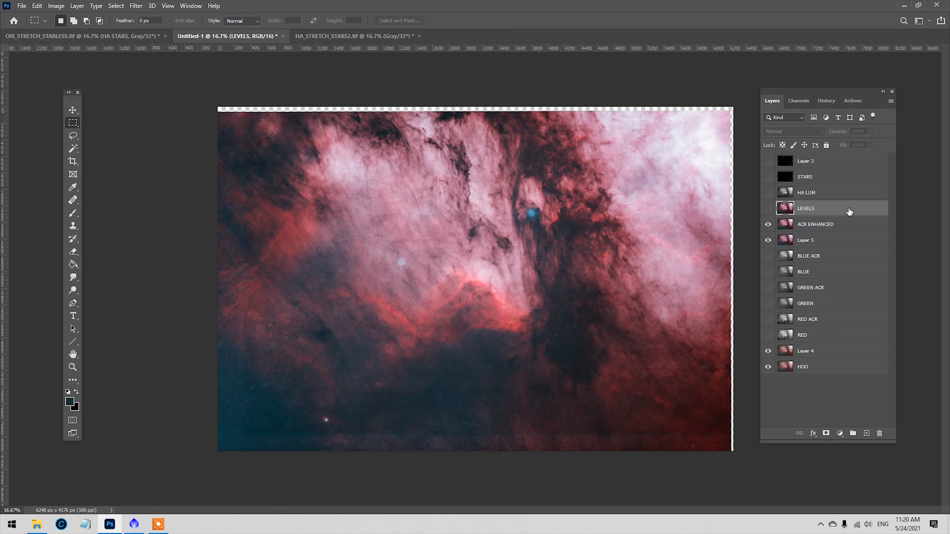
click(768, 209)
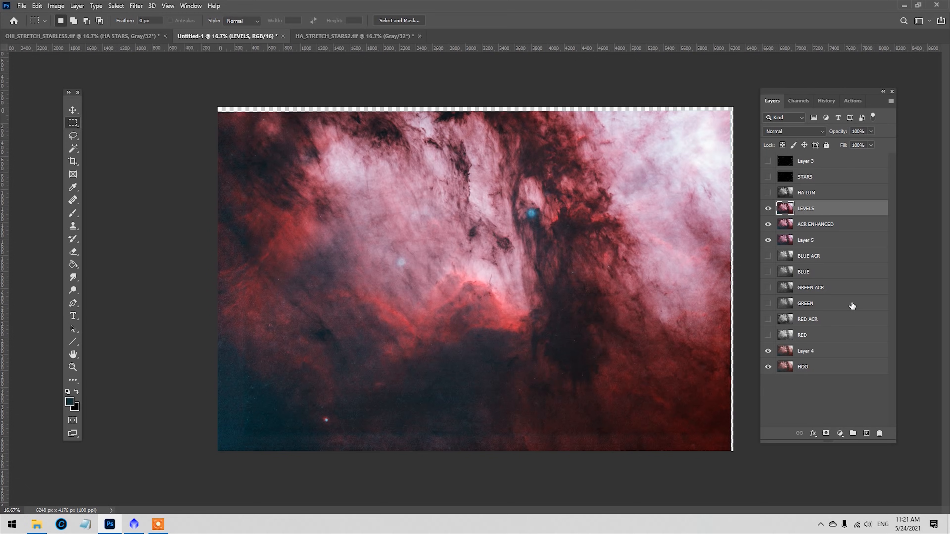
View the RED ACR layer with Layer 5, ACR ENHANCED and LEVELS hidden, and show those three layers again
click(821, 319)
click(768, 240)
click(768, 224)
click(768, 208)
click(768, 319)
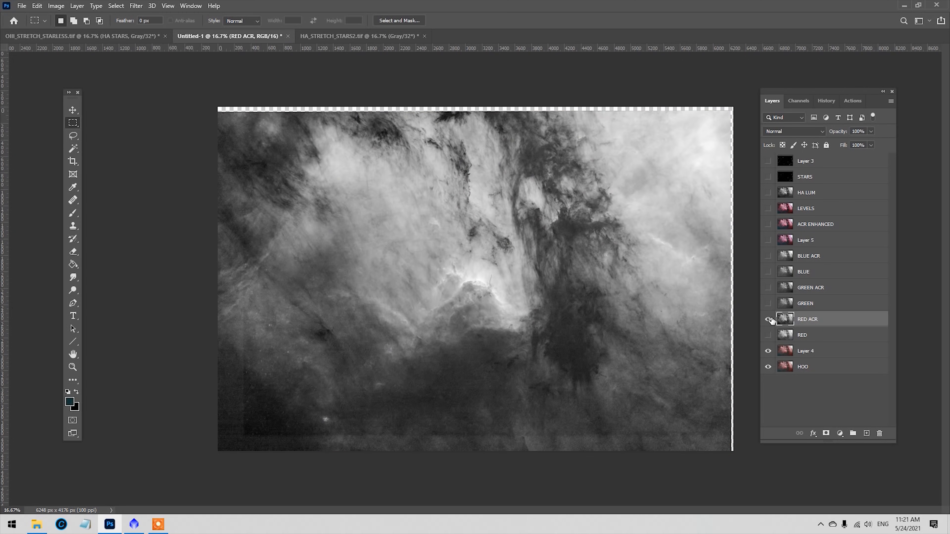
click(769, 209)
click(768, 224)
click(768, 240)
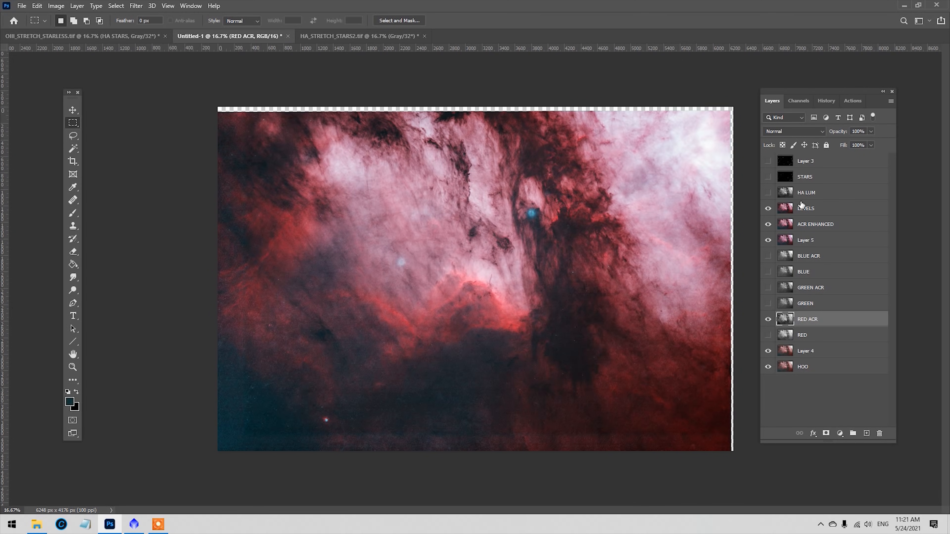
Select and show the HA LUM layer and try it with Normal blending at 100% opacity
click(813, 193)
click(768, 193)
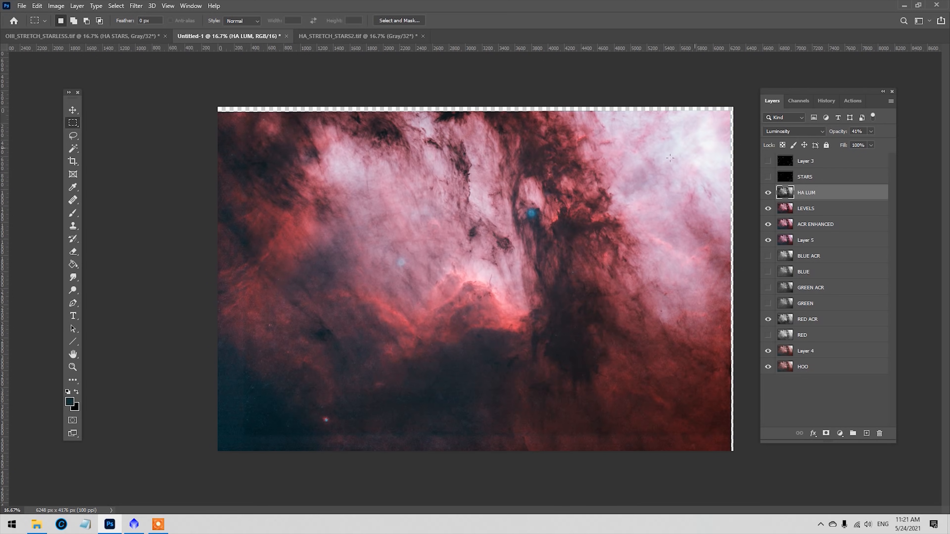
click(73, 368)
click(607, 313)
click(801, 132)
click(801, 139)
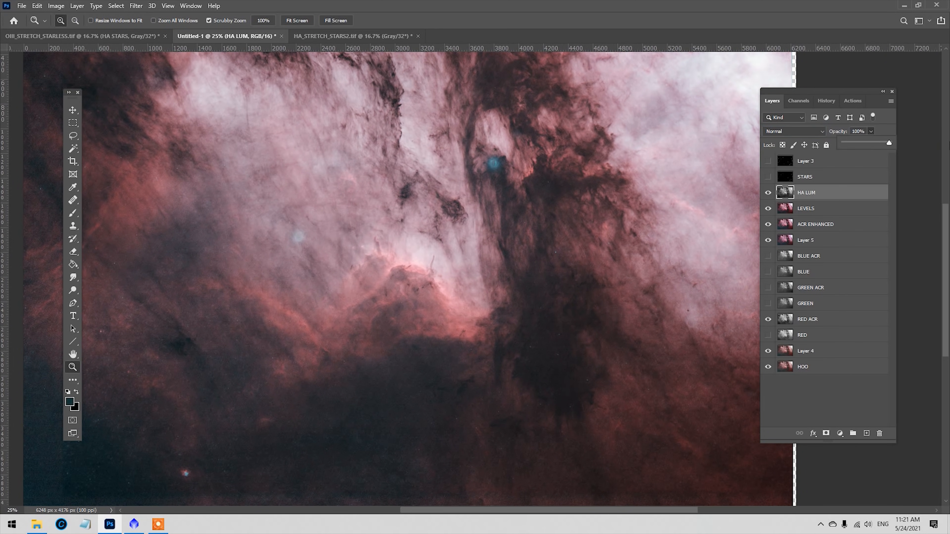
alt+click(608, 313)
Set the HA LUM layer to Luminosity blending at 60% opacity and compare the image with and without it
click(807, 133)
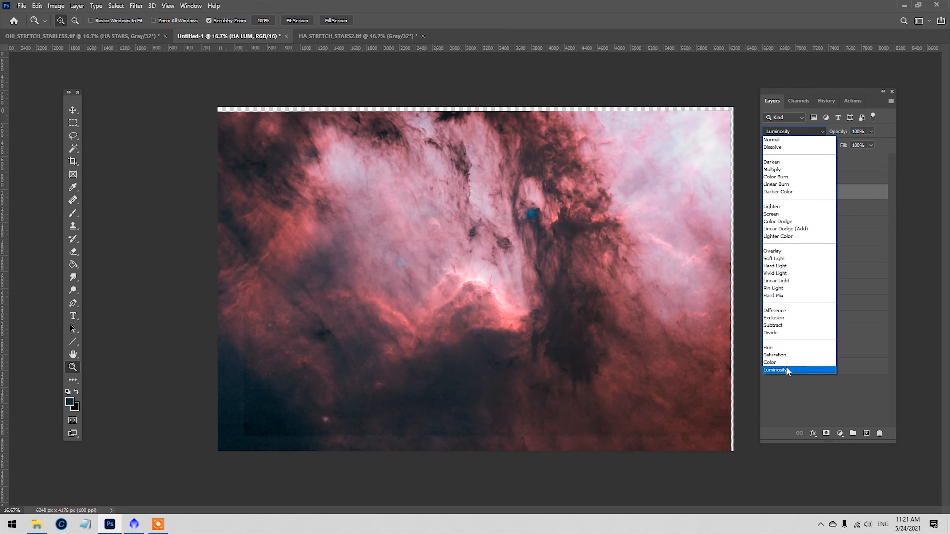
click(786, 371)
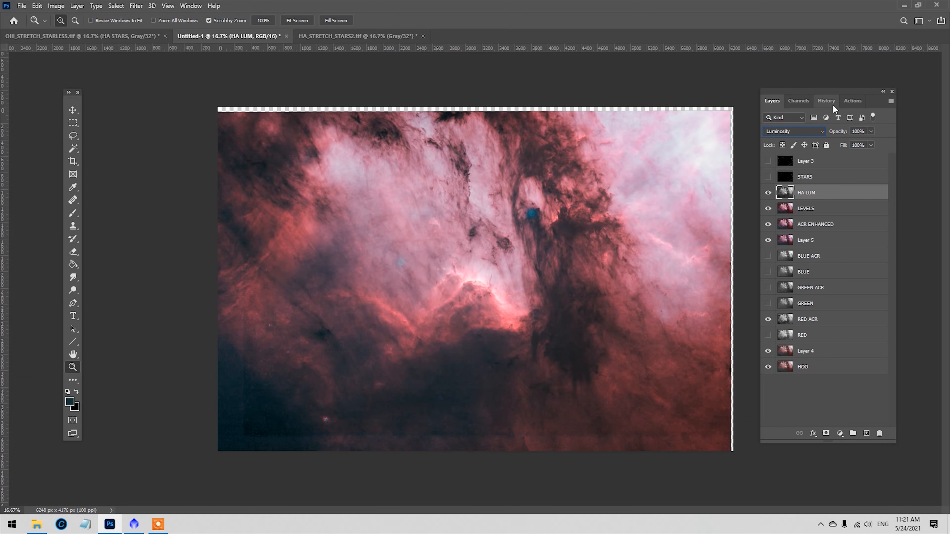
click(871, 131)
drag(862, 142, 855, 144)
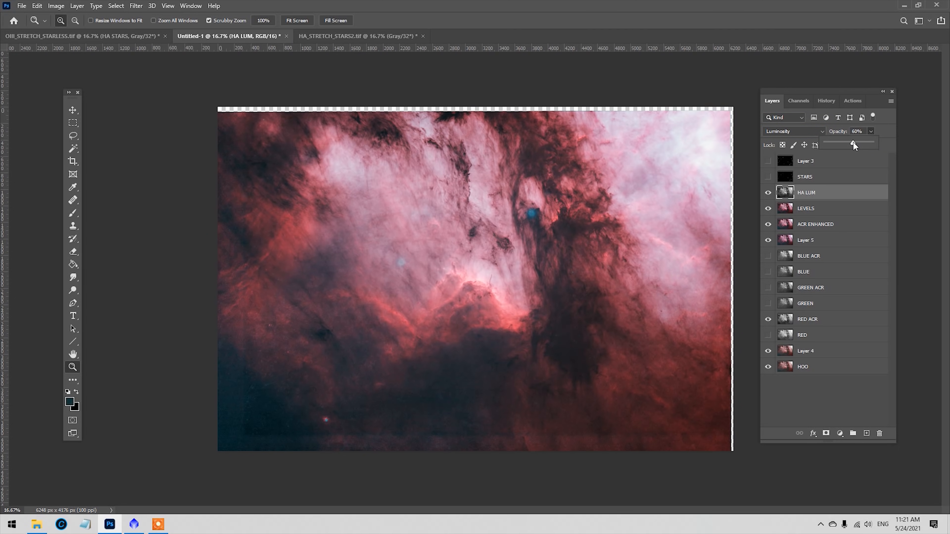
click(768, 192)
click(768, 194)
Show and select the STARS layer with Linear Dodge (Add) blending, and compare the image with and without the stars
click(768, 177)
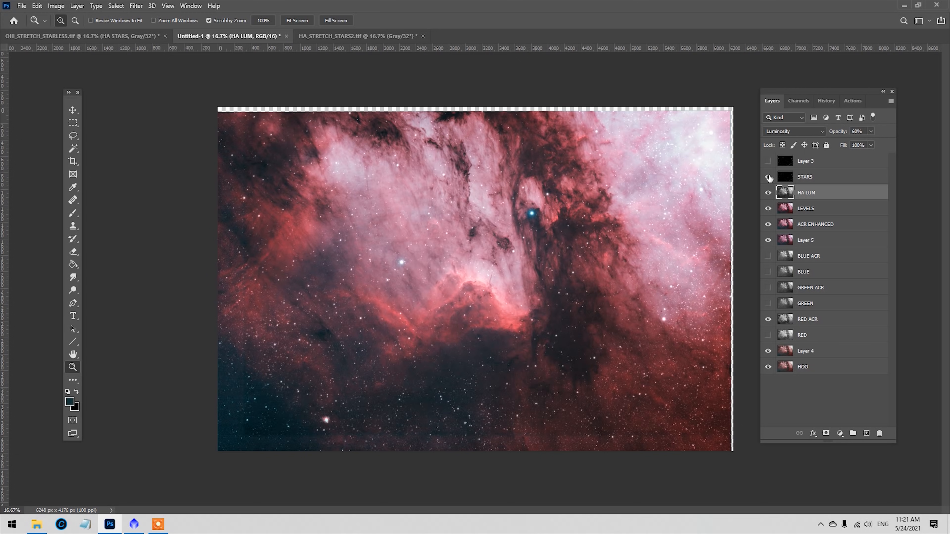
click(769, 178)
click(768, 178)
click(825, 182)
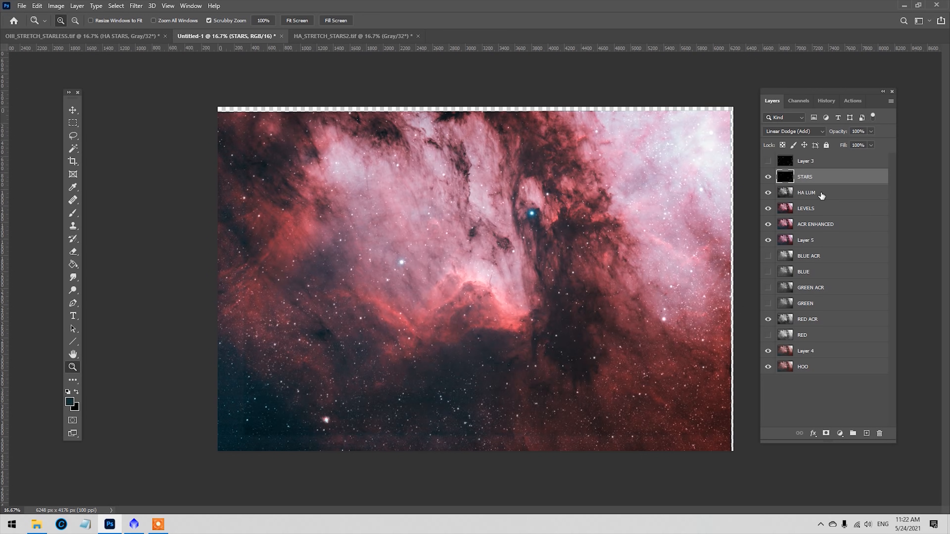
click(811, 129)
click(787, 228)
click(768, 177)
click(768, 178)
Flatten the image into a single background layer, discarding the hidden layers
click(77, 5)
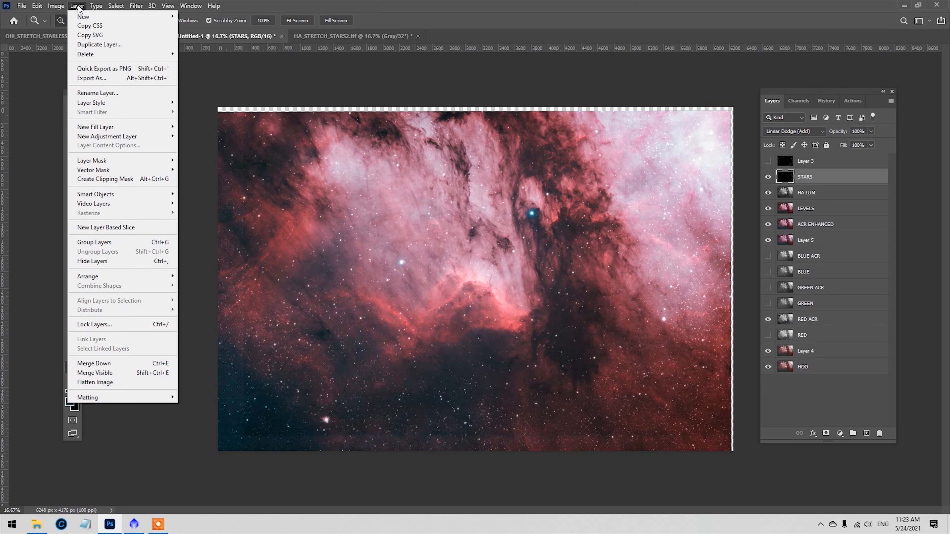
click(98, 382)
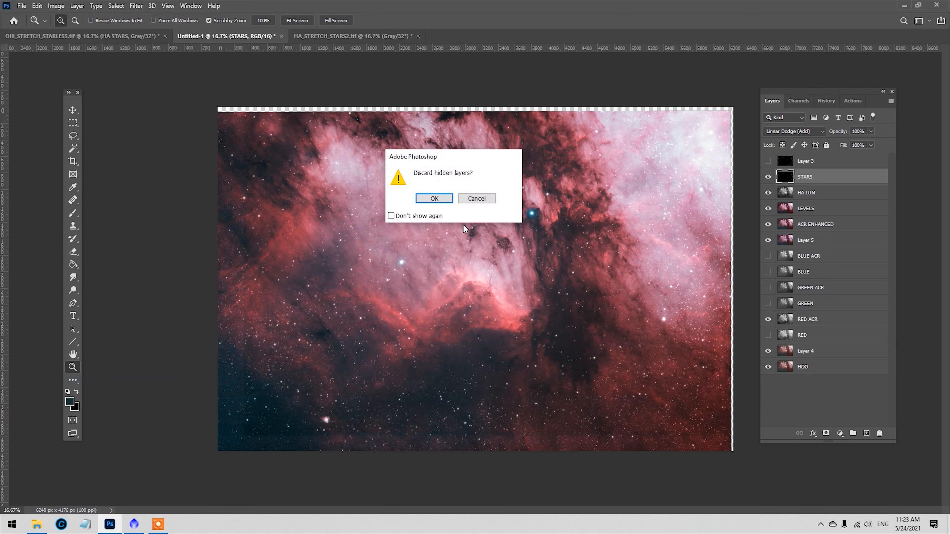
click(439, 197)
Crop the uneven borders off all sides of the flattened image, to about 5828 x 3828 px
click(74, 123)
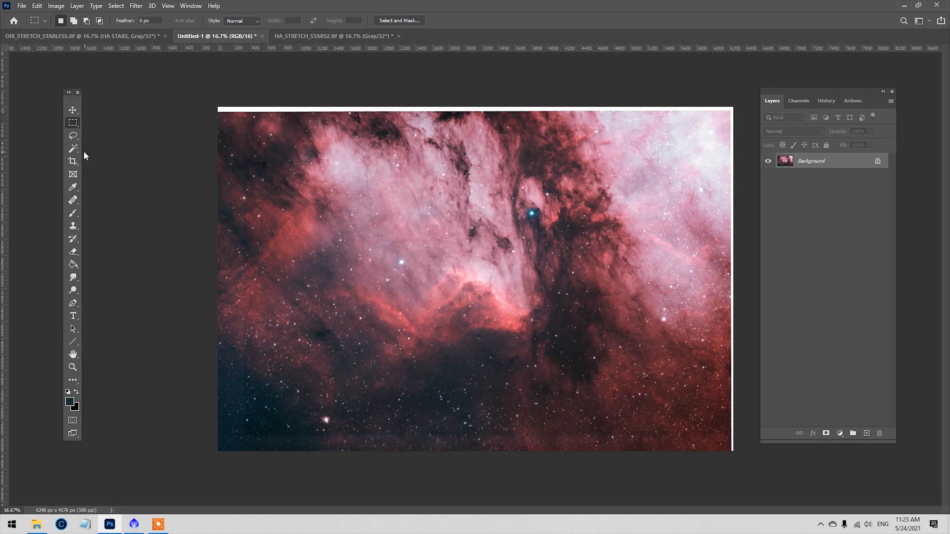
click(73, 161)
mouse_move(228, 113)
mouse_down()
mouse_move(224, 102)
mouse_move(231, 111)
mouse_up()
drag(486, 448, 541, 422)
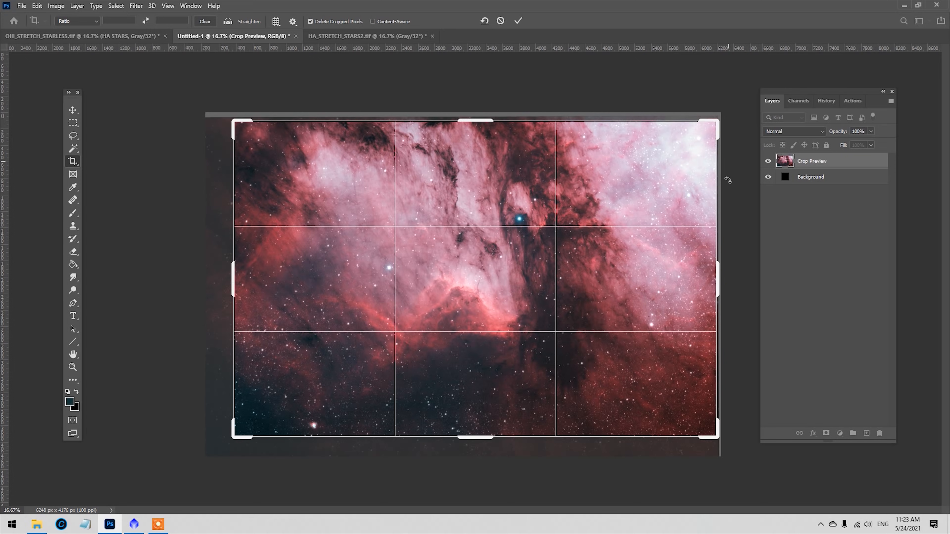
drag(719, 281, 712, 279)
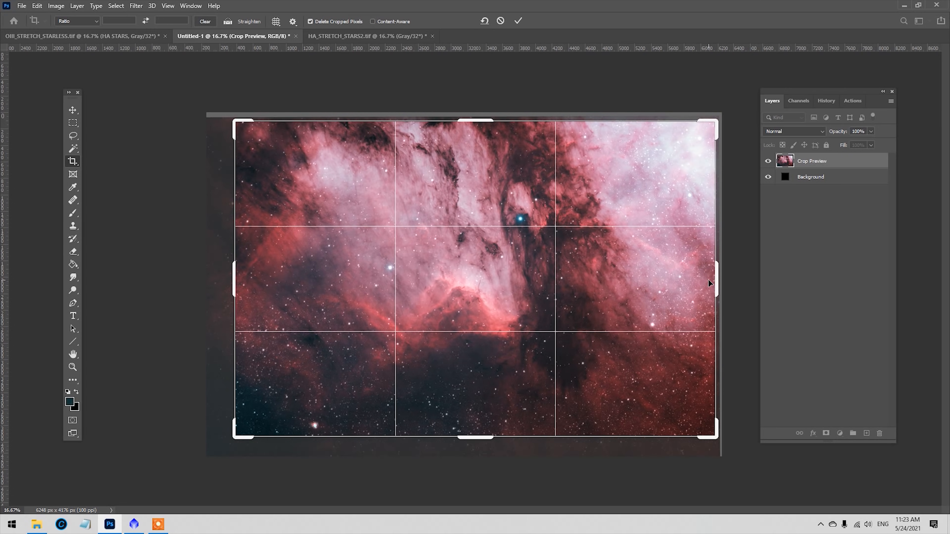
key(Return)
click(72, 110)
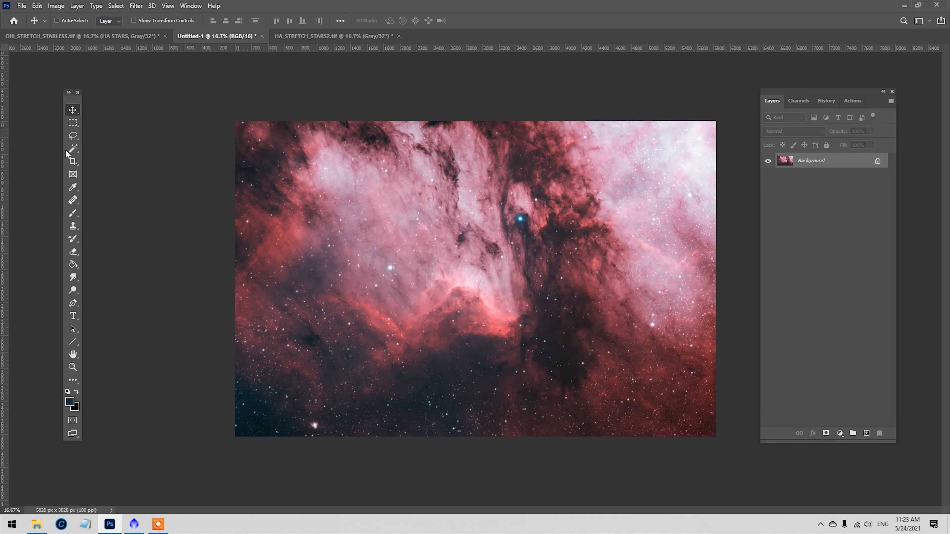
Save the cropped image in the Pelican Nebula project folder as a TIFF named COLOR, with ZIP compression
click(77, 5)
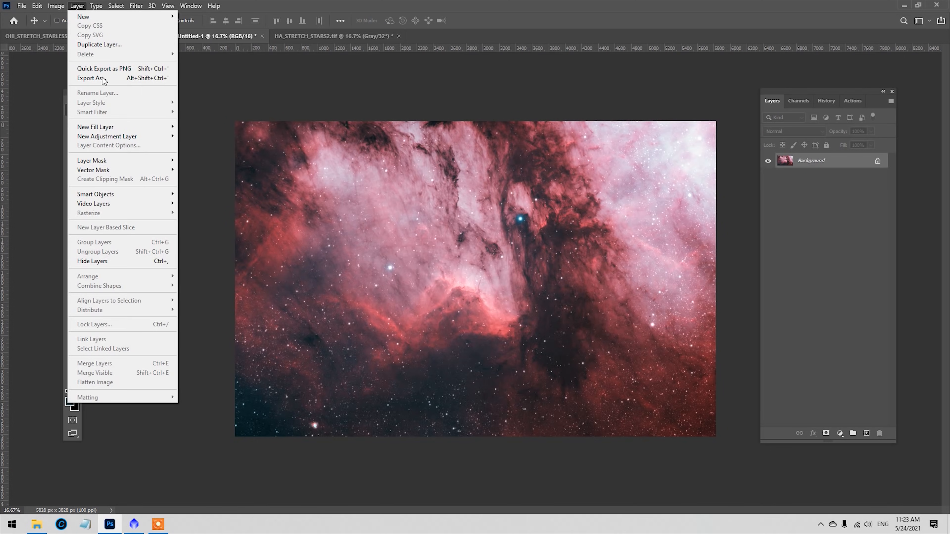
mouse_move(21, 6)
click(67, 122)
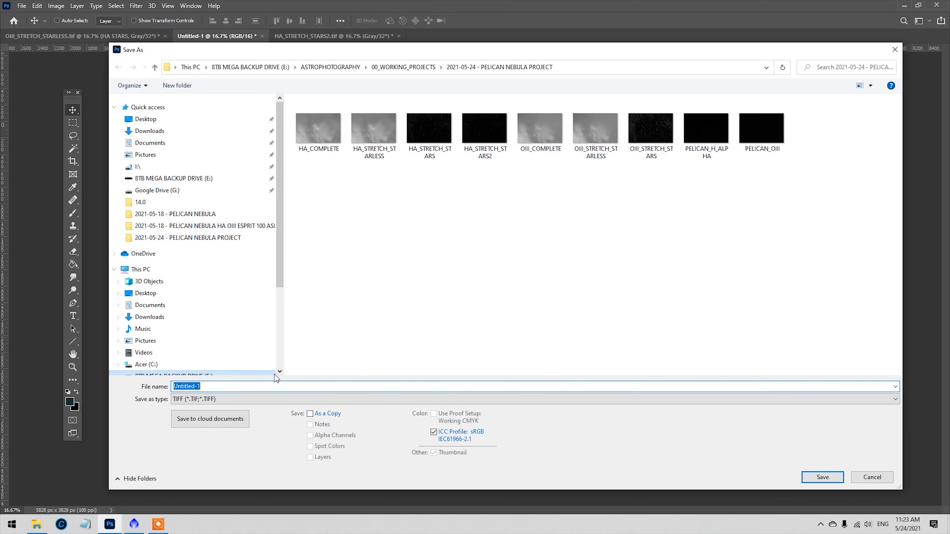
text(COLOR)
click(834, 480)
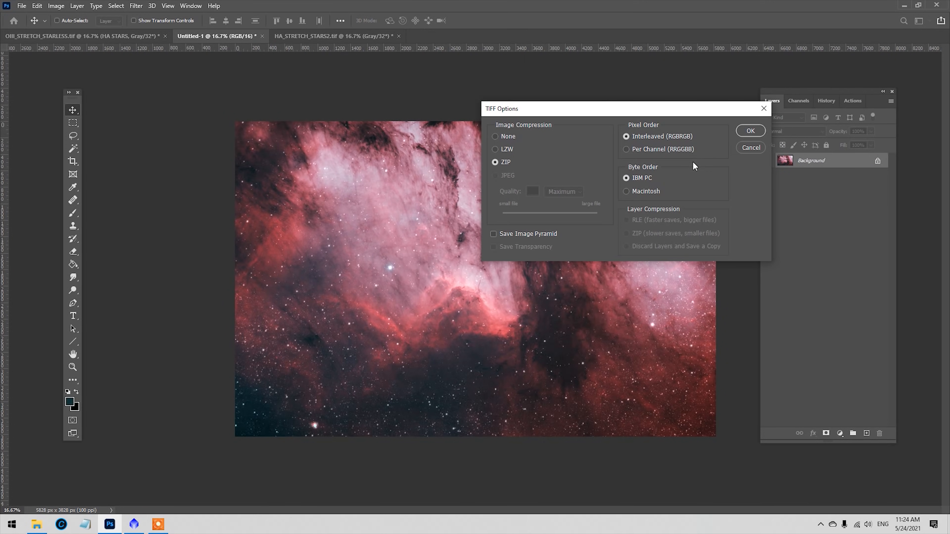
click(757, 131)
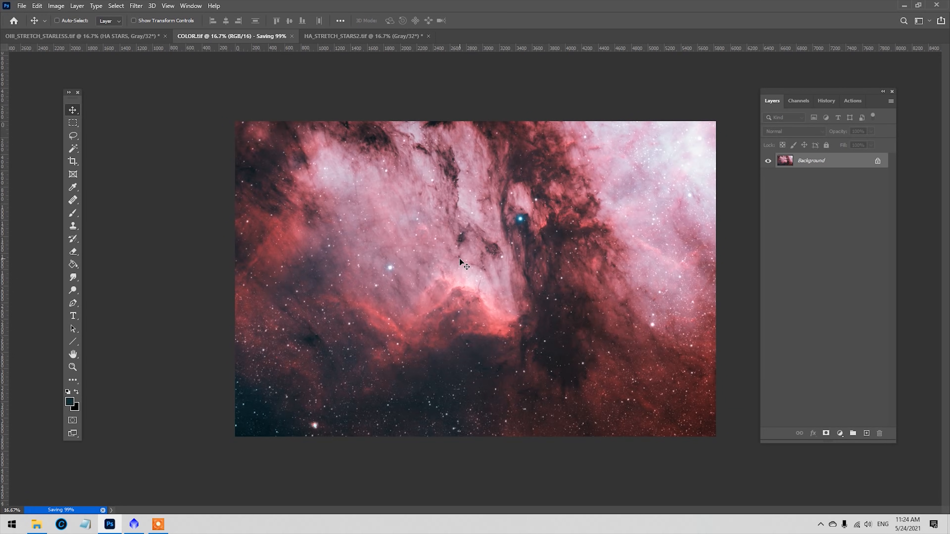
Switch to PixInsight, open COLOR.tif, and move the MorphologicalTransformation window higher in the workspace
mouse_move(139, 526)
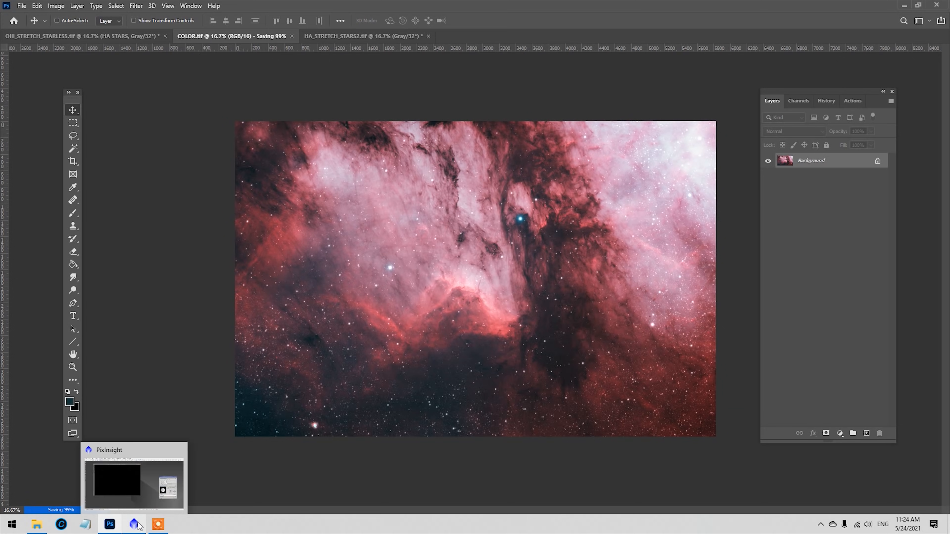
click(138, 525)
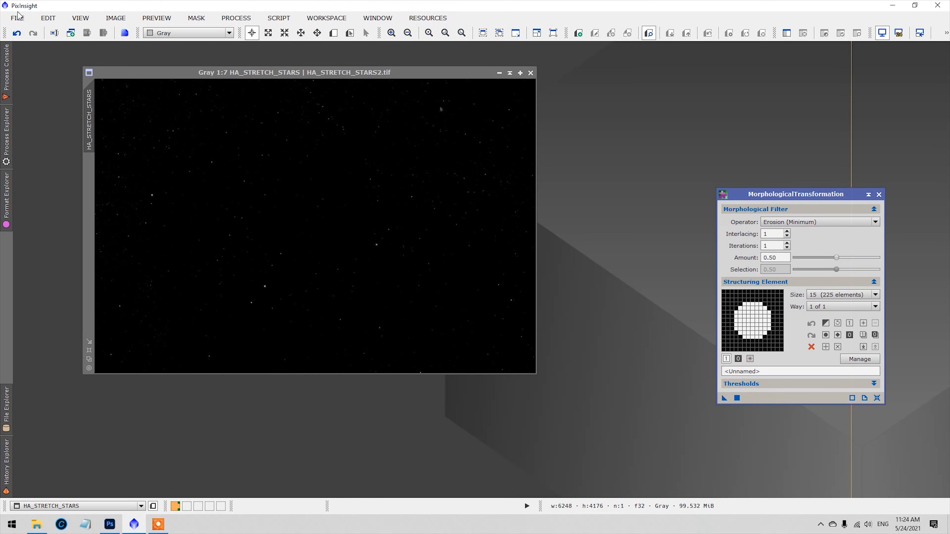
click(18, 18)
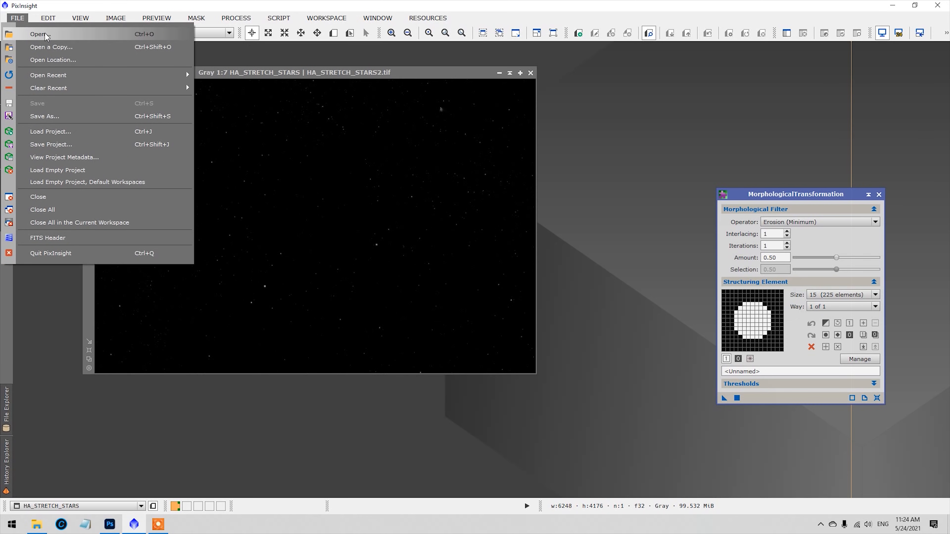
click(49, 35)
double_click(376, 172)
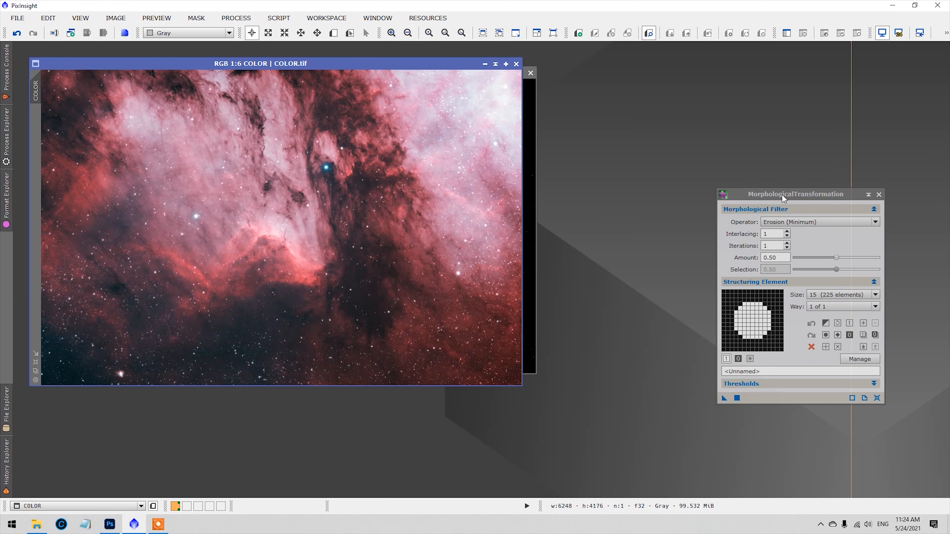
drag(784, 199, 785, 163)
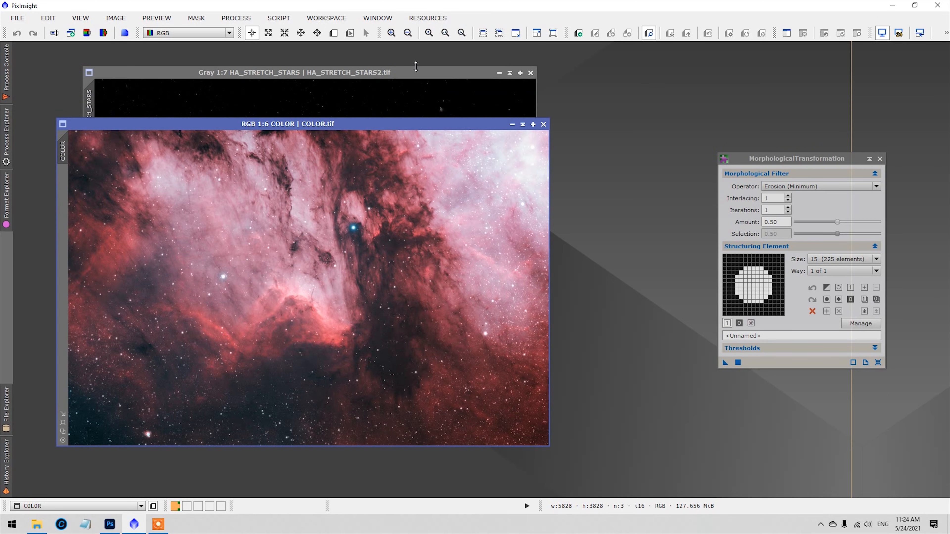
Minimize the HA_STRETCH_STARS image and park its icon in the free workspace away from the COLOR image
click(421, 75)
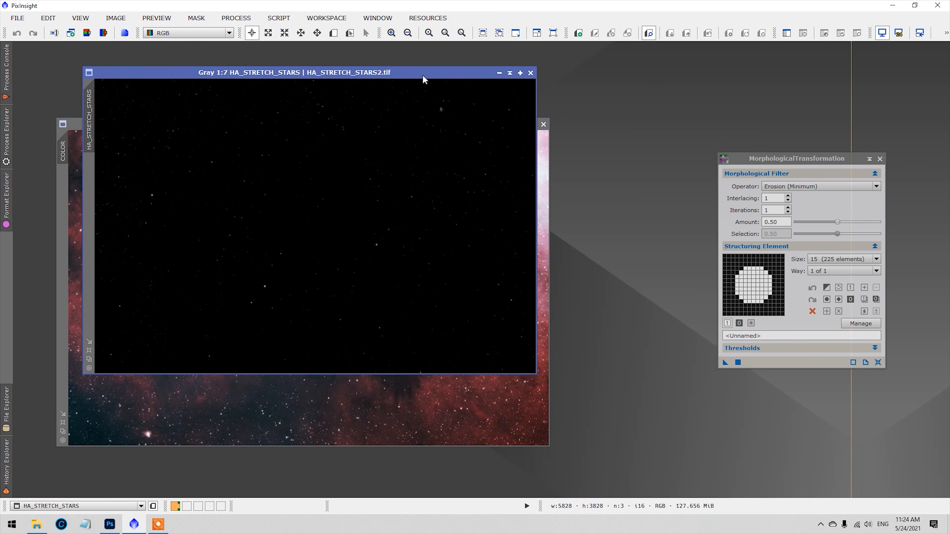
click(500, 74)
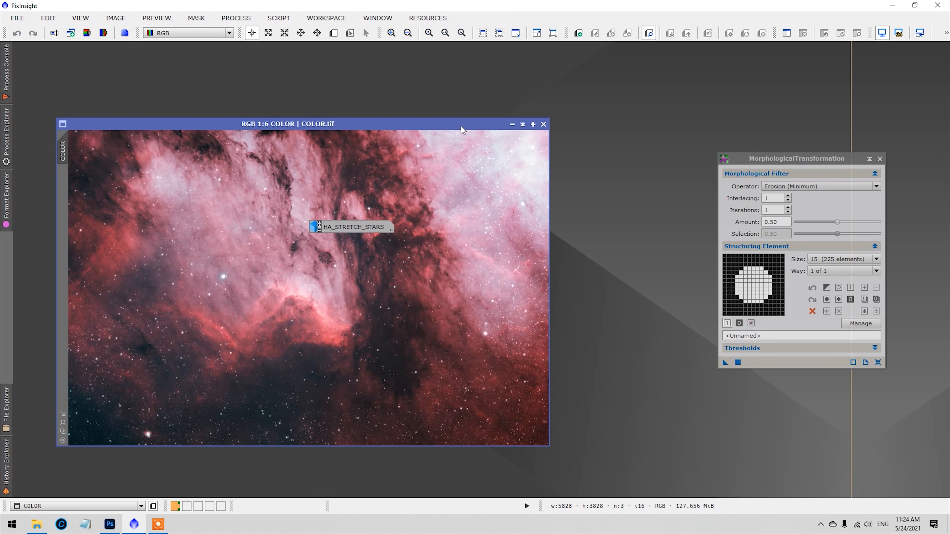
drag(354, 230, 756, 124)
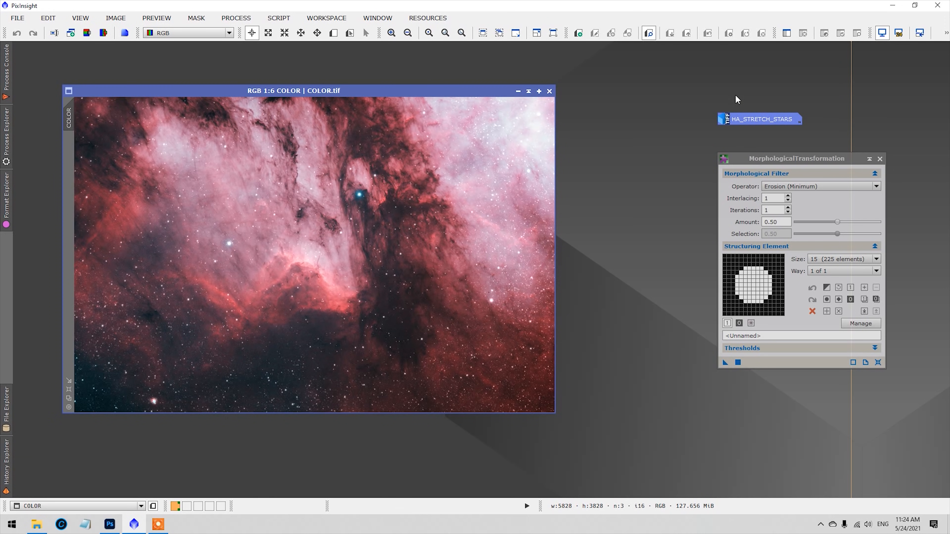
Move the MorphologicalTransformation window right beside the COLOR image
drag(826, 159, 701, 163)
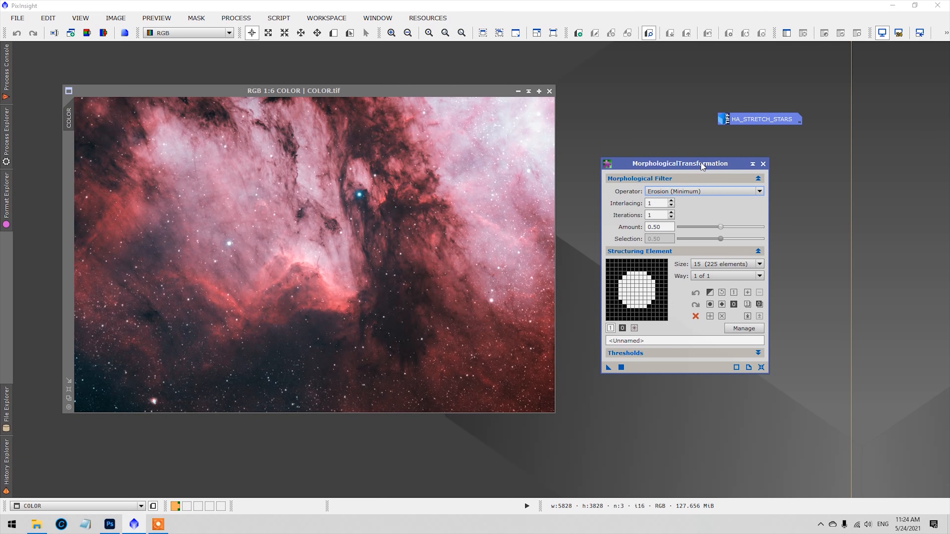
drag(701, 163, 699, 163)
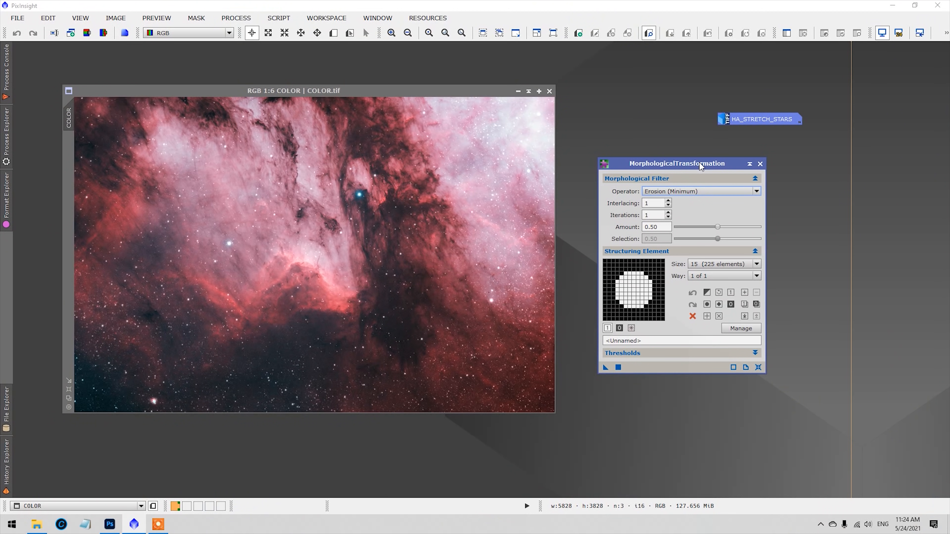
drag(699, 163, 687, 156)
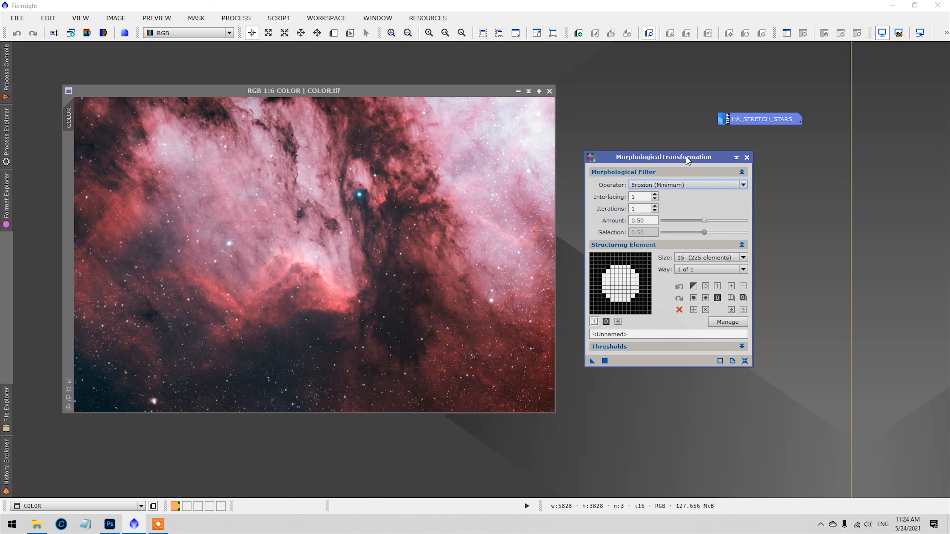
drag(686, 160, 664, 162)
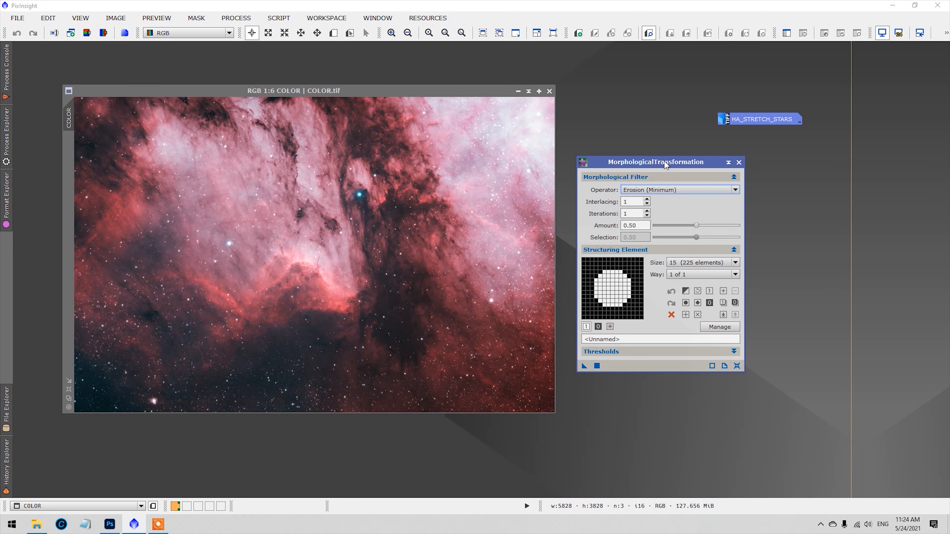
mouse_move(682, 158)
mouse_down()
mouse_move(679, 145)
mouse_move(681, 158)
mouse_move(685, 149)
mouse_move(691, 155)
mouse_up()
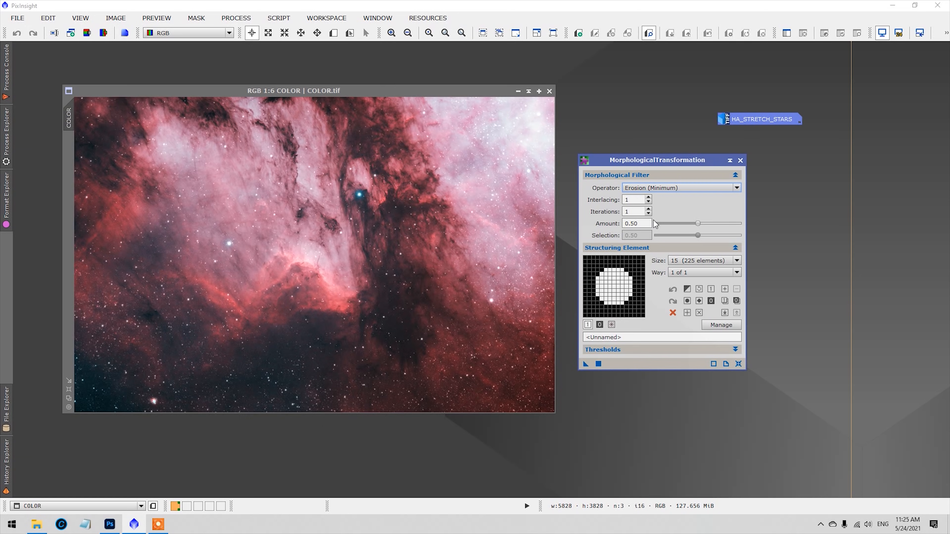
drag(673, 160, 667, 147)
Apply MorphologicalTransformation to the COLOR image with Erosion (Minimum) and an amount of 0.50
drag(693, 211, 768, 211)
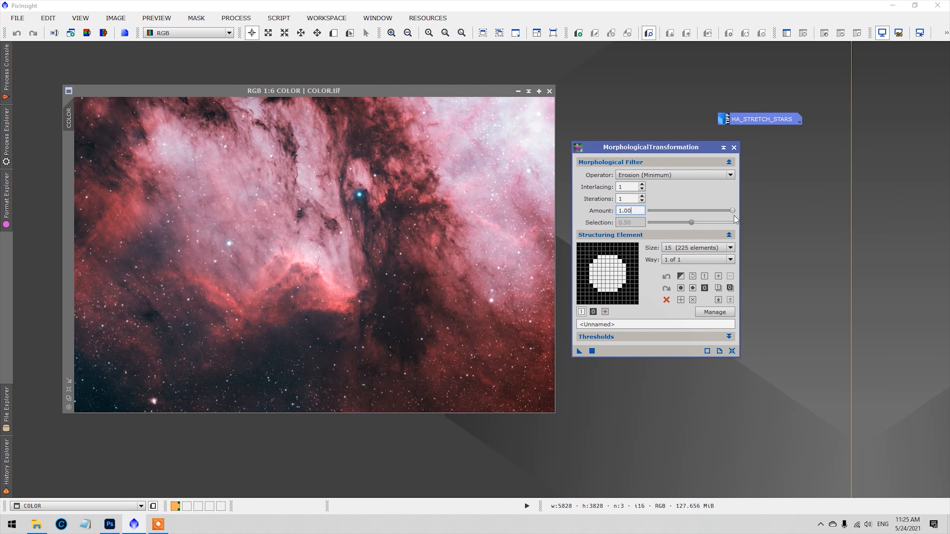
drag(734, 211, 693, 209)
click(592, 351)
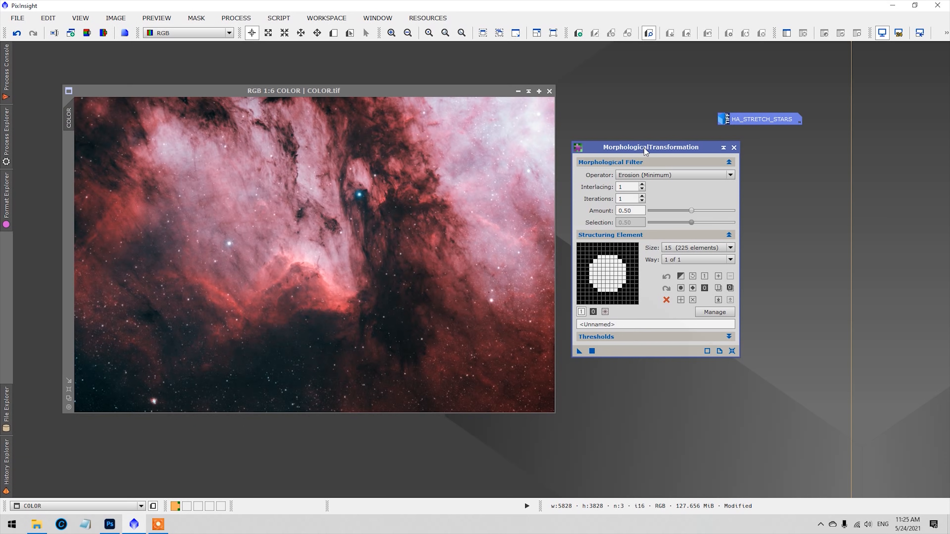
Spread the two windows apart and compare the whole COLOR image before and after the erosion
drag(644, 149, 683, 170)
drag(427, 91, 448, 88)
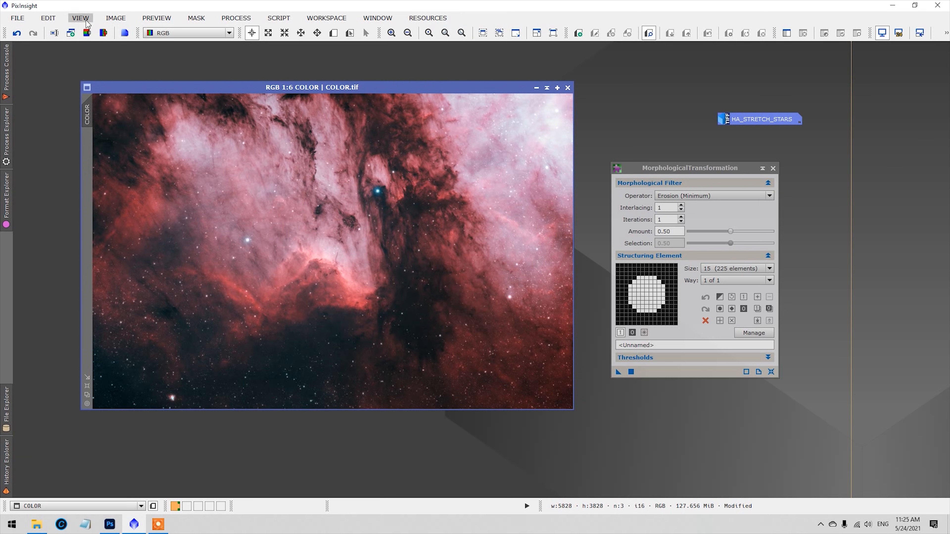
click(17, 33)
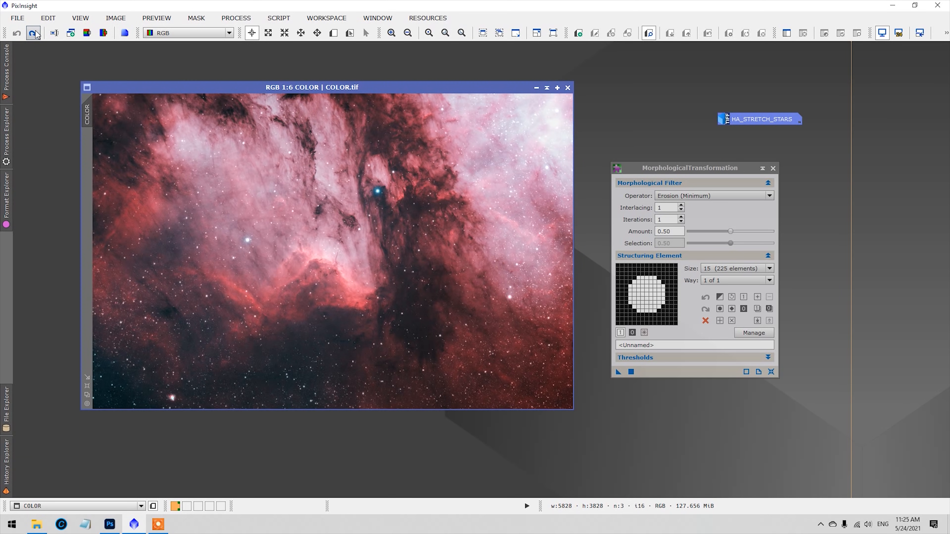
click(35, 31)
Compare the stars and nebula ridge with and without the erosion at 1:2 zoom, and undo the erosion
scroll(454, 231, up, 3)
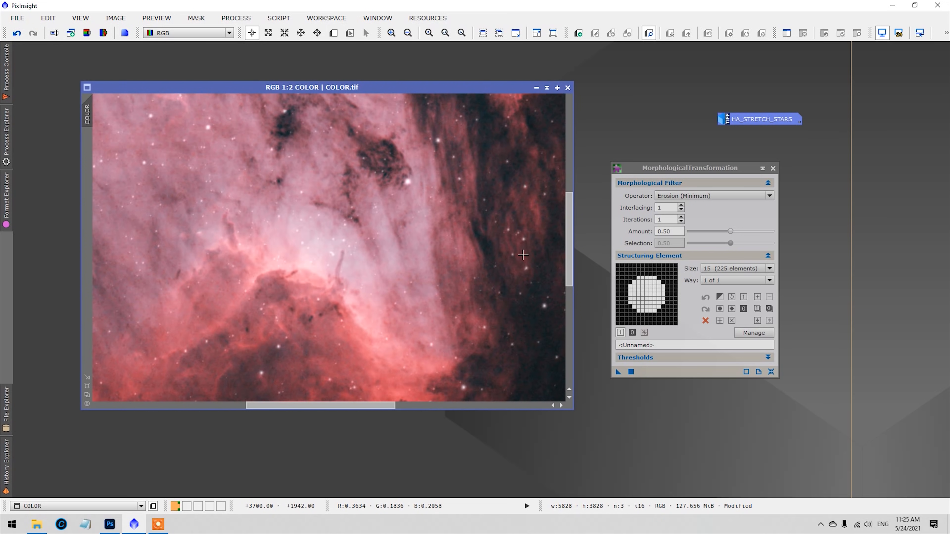
scroll(286, 215, up, 1)
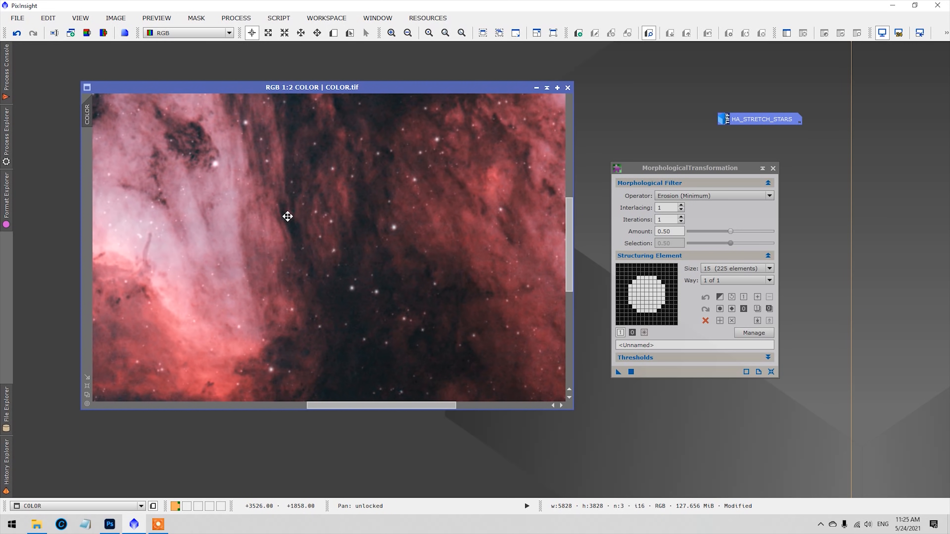
click(17, 33)
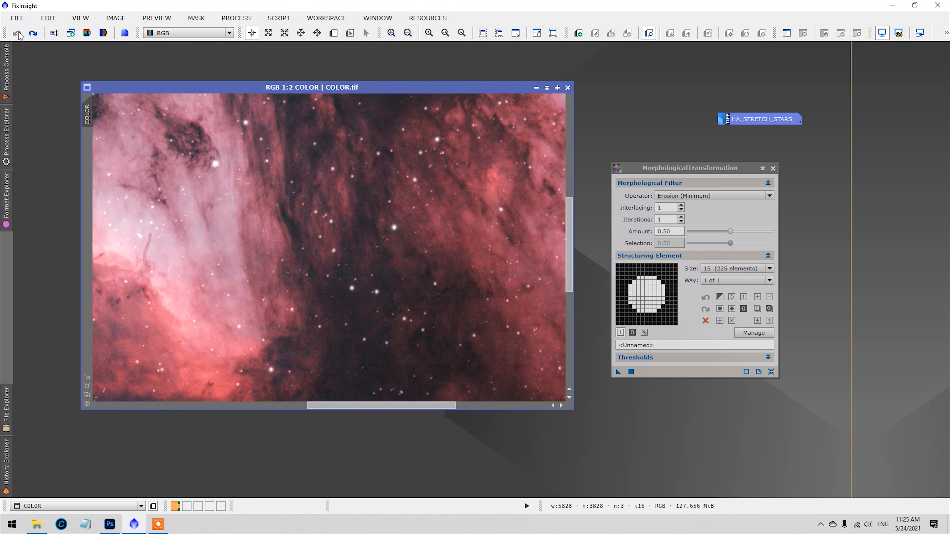
click(33, 34)
click(318, 33)
drag(193, 137, 460, 129)
click(19, 35)
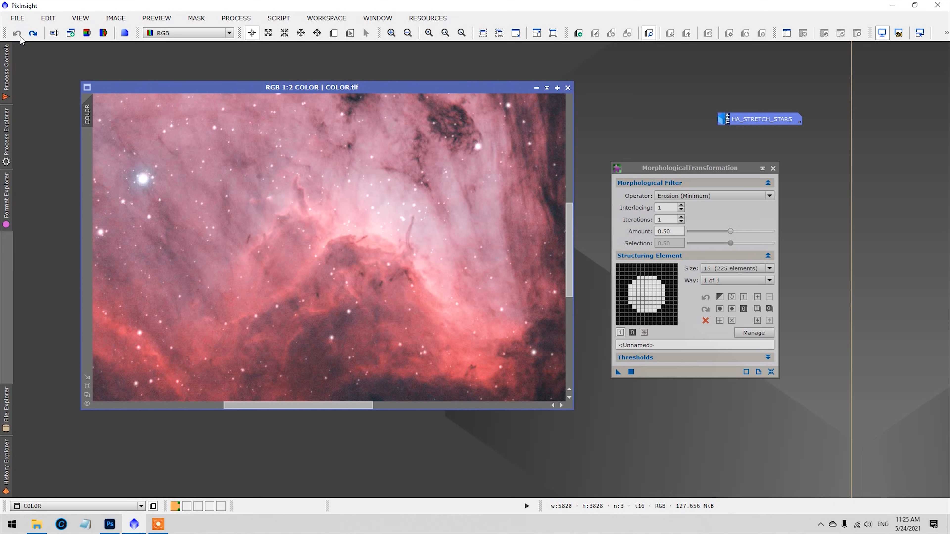
click(28, 37)
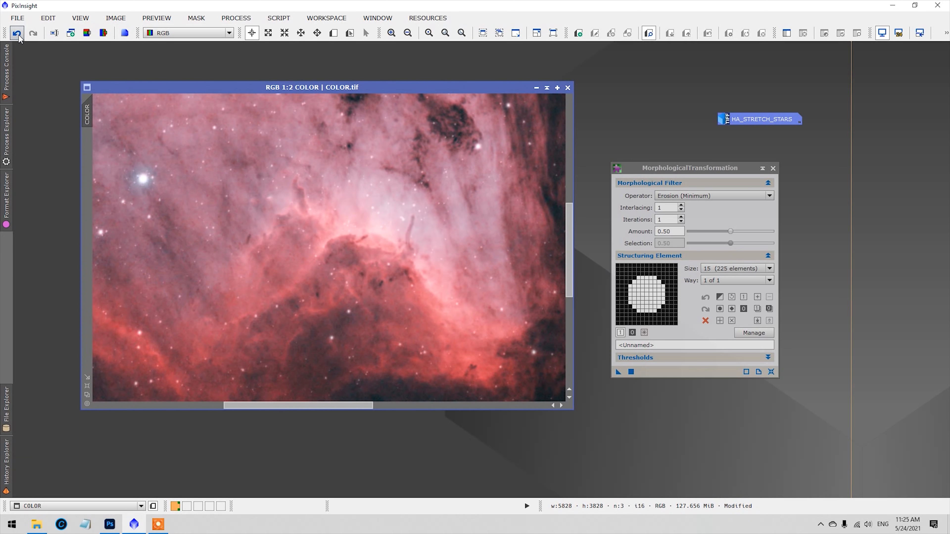
click(18, 35)
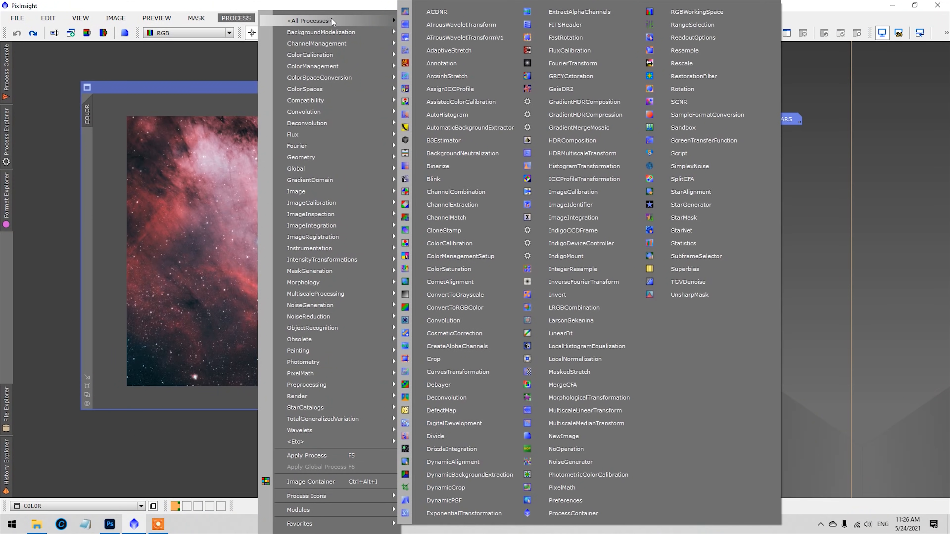
Open HDRMultiscaleTransform and arrange it beside the COLOR image, moving MorphologicalTransformation and the HA_STRETCH_STARS icon out of the way
click(609, 151)
drag(841, 172, 530, 148)
drag(714, 167, 856, 234)
drag(592, 150, 863, 91)
drag(667, 149, 662, 110)
drag(521, 88, 486, 87)
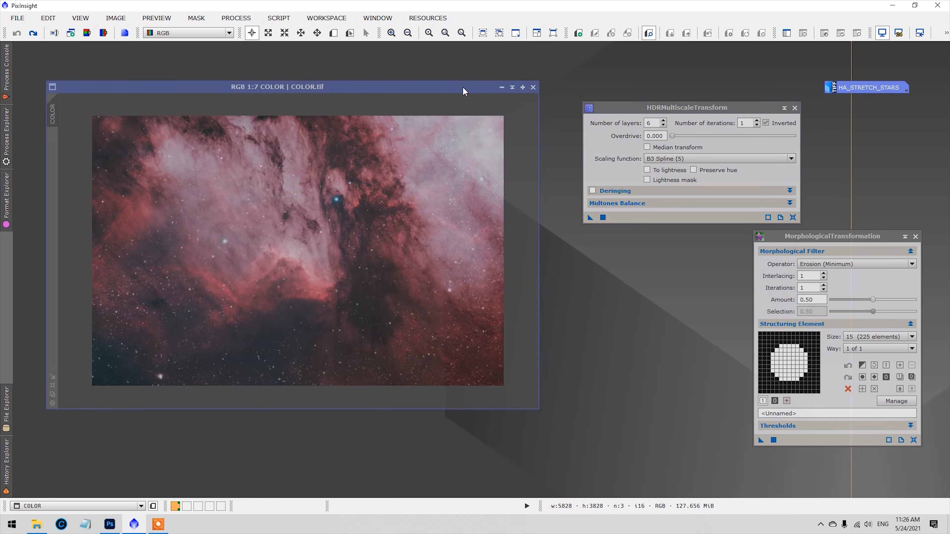
Apply HDRMultiscaleTransform with 6 layers and 1 iteration to the COLOR image, and space the windows apart
mouse_move(658, 107)
mouse_down()
mouse_move(640, 107)
mouse_move(658, 107)
mouse_up()
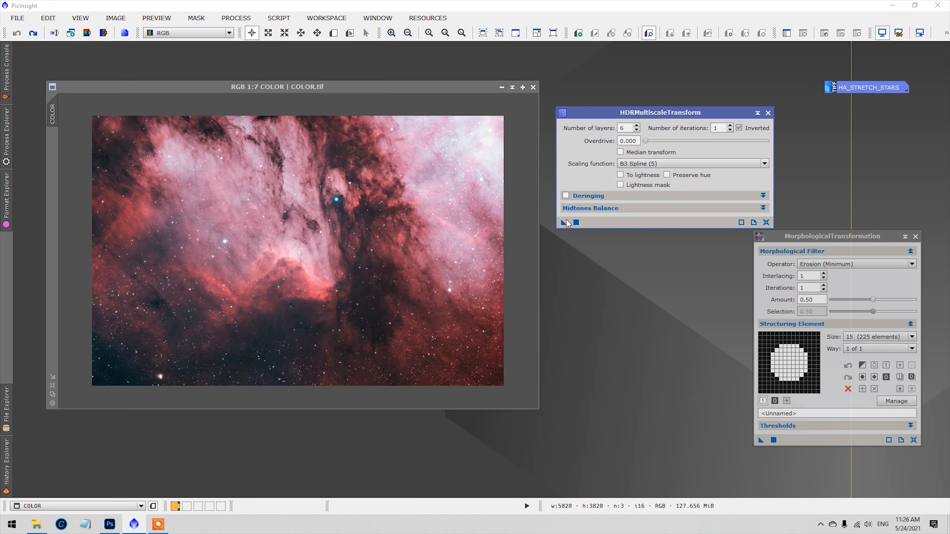
click(577, 222)
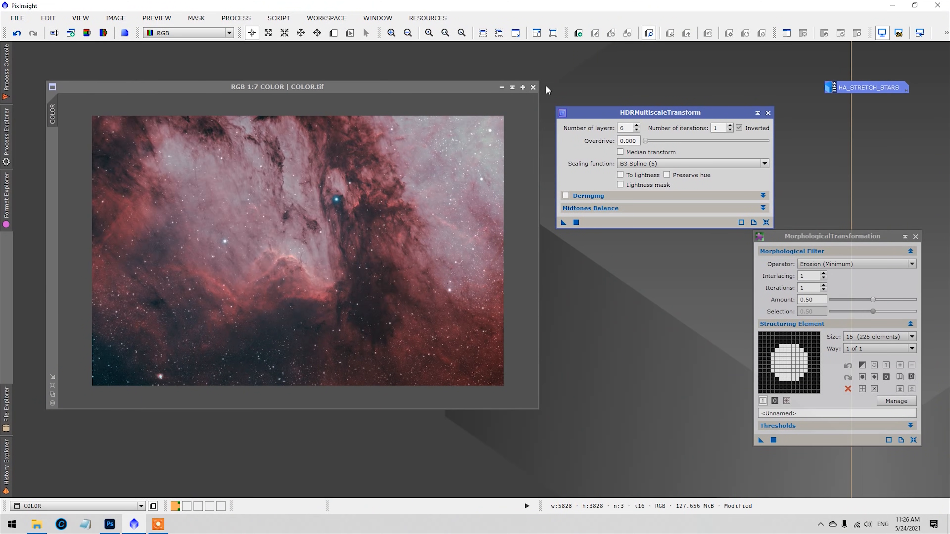
drag(603, 111, 642, 107)
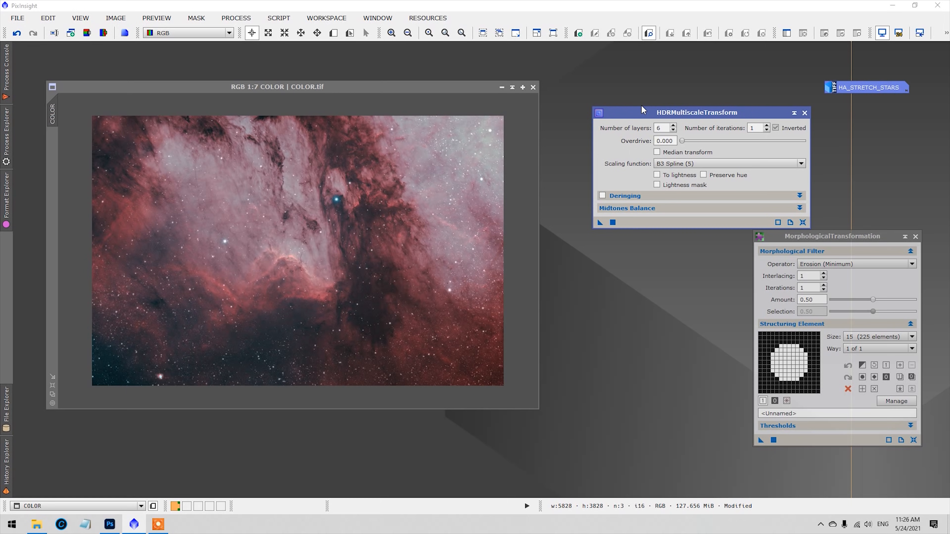
drag(451, 87, 473, 73)
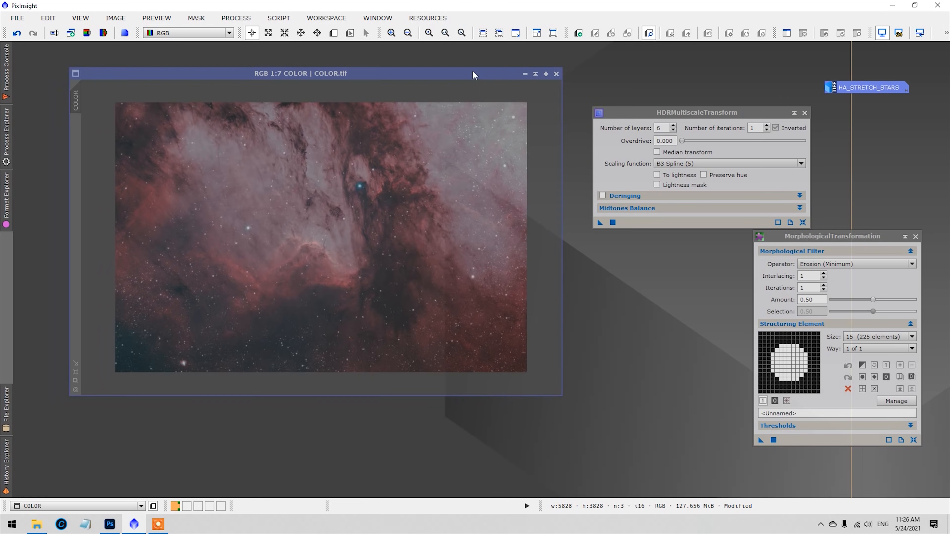
drag(658, 107, 676, 108)
Examine the bright nebula ridge up close and compare it with and without the HDRMultiscaleTransform
scroll(430, 259, up, 5)
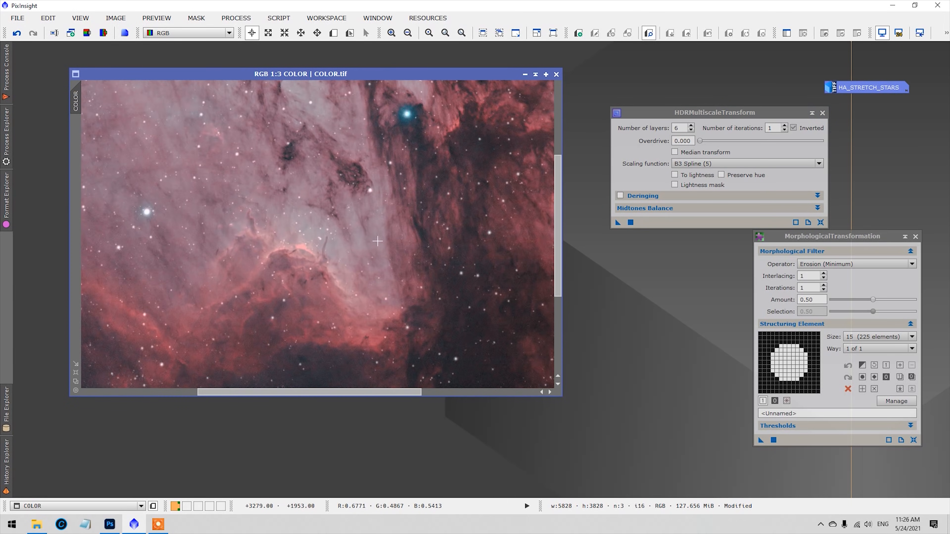
drag(380, 287, 322, 335)
drag(298, 267, 328, 158)
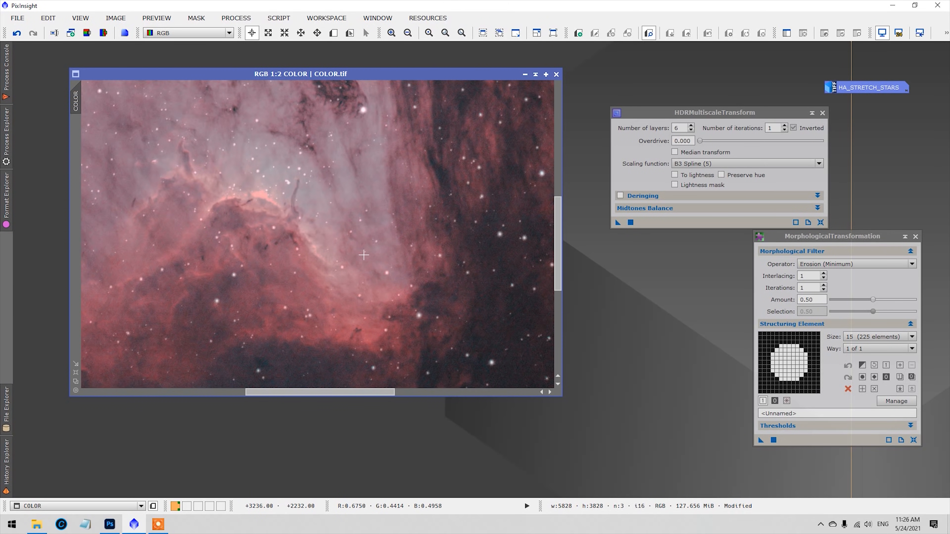
scroll(352, 210, up, 1)
scroll(353, 210, down, 2)
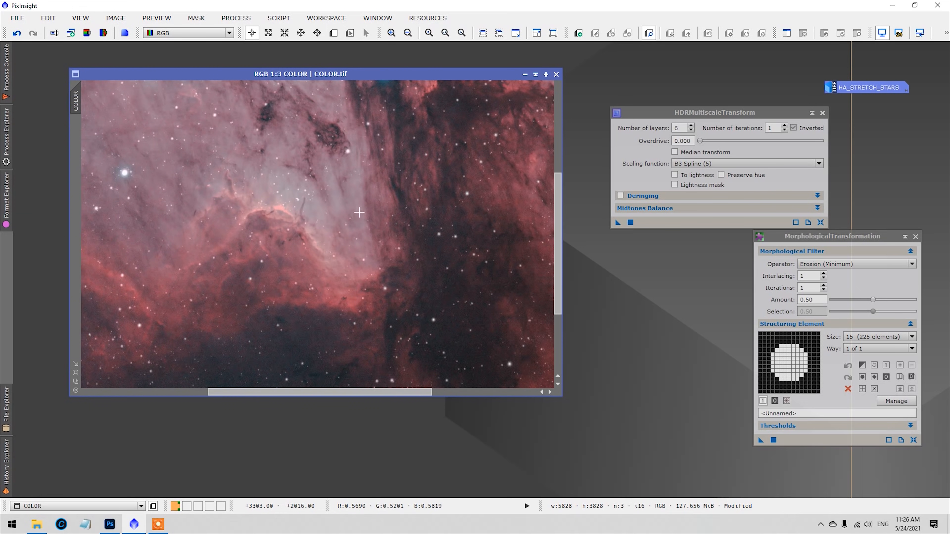
click(17, 34)
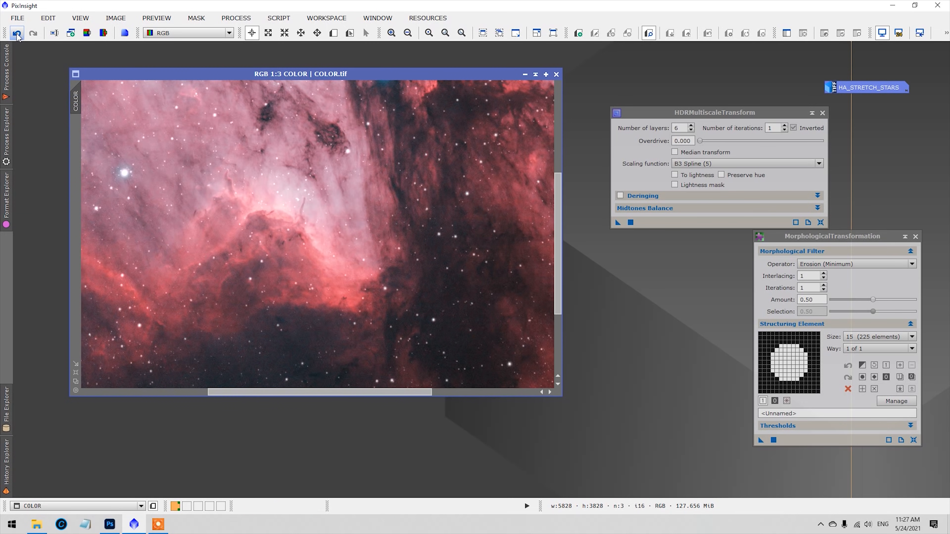
click(33, 33)
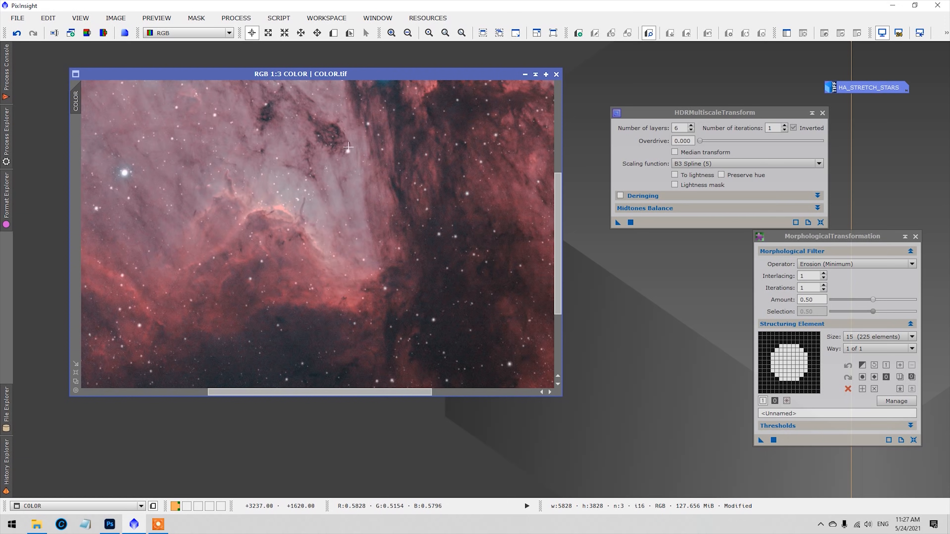
Compare the upper nebula around the blue star before and after the HDR transform, keeping the transform applied
drag(374, 209, 403, 350)
drag(344, 243, 421, 305)
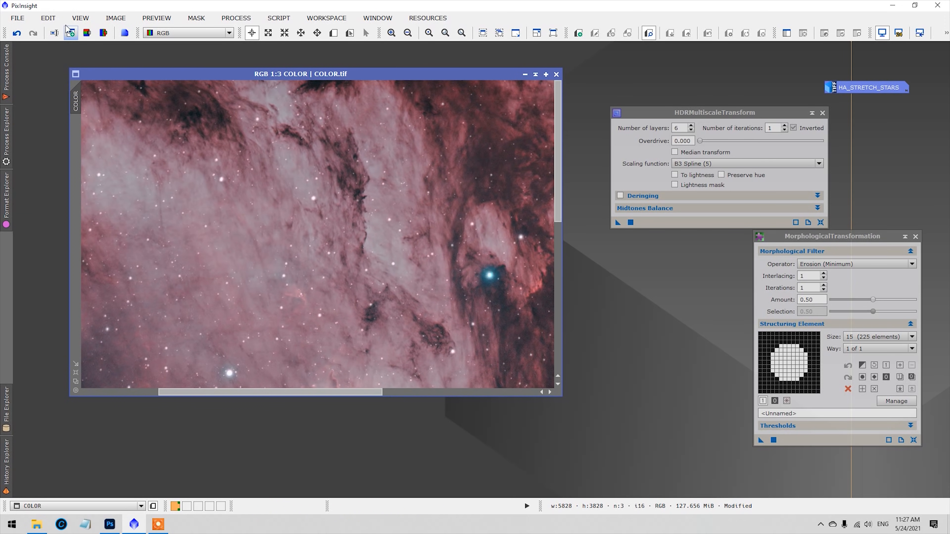
click(17, 34)
click(34, 33)
click(17, 33)
click(33, 34)
click(17, 34)
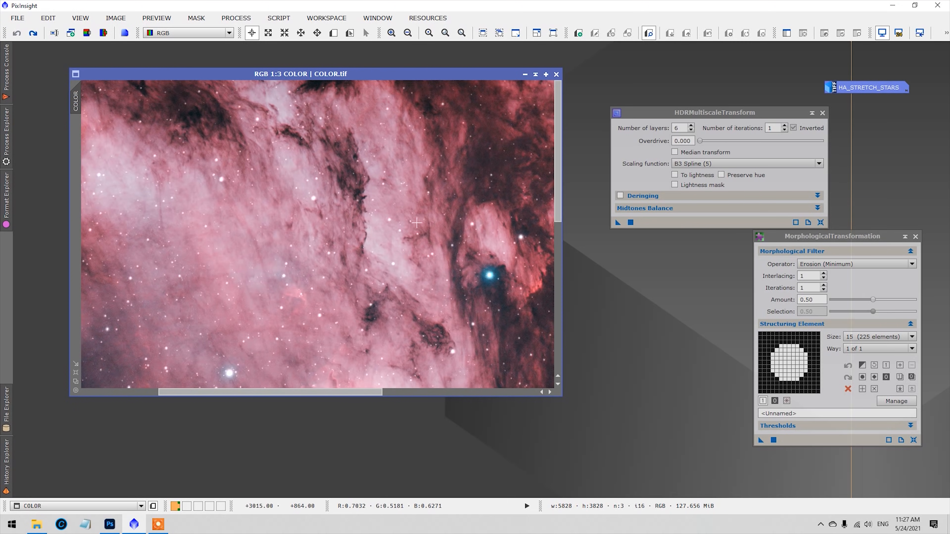
click(38, 34)
scroll(421, 247, up, 2)
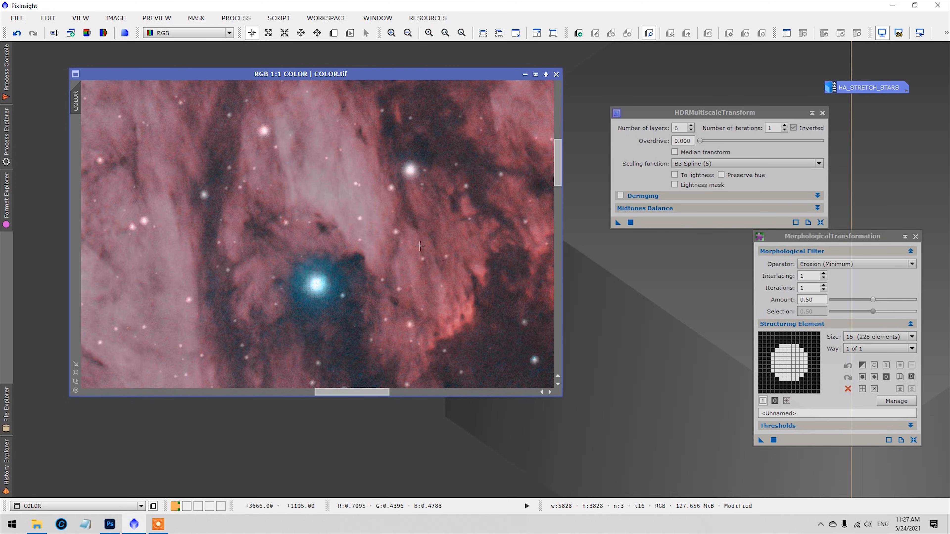
scroll(420, 247, down, 5)
scroll(415, 234, down, 1)
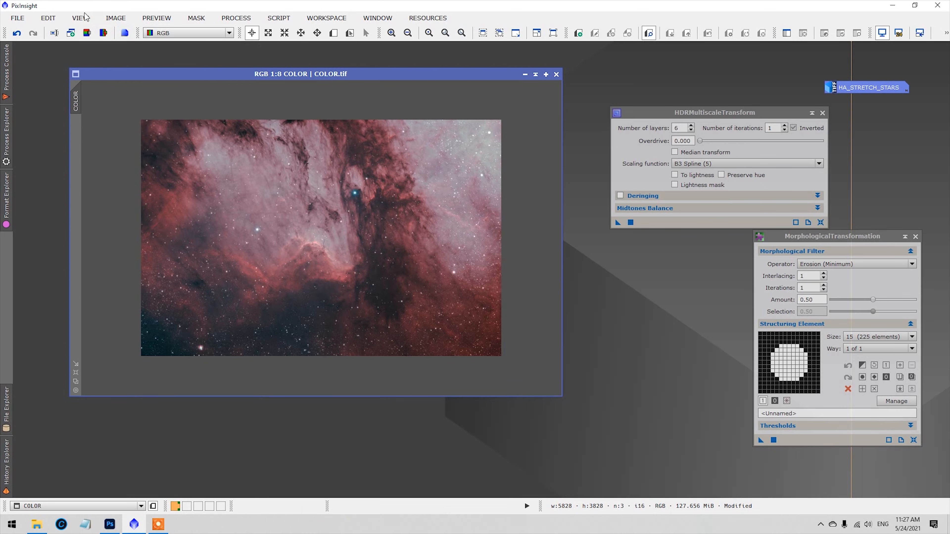
Save the image in the Pelican Nebula project folder as COLOR_DETAILS, a 16-bit unsigned integer TIFF
click(18, 18)
click(54, 115)
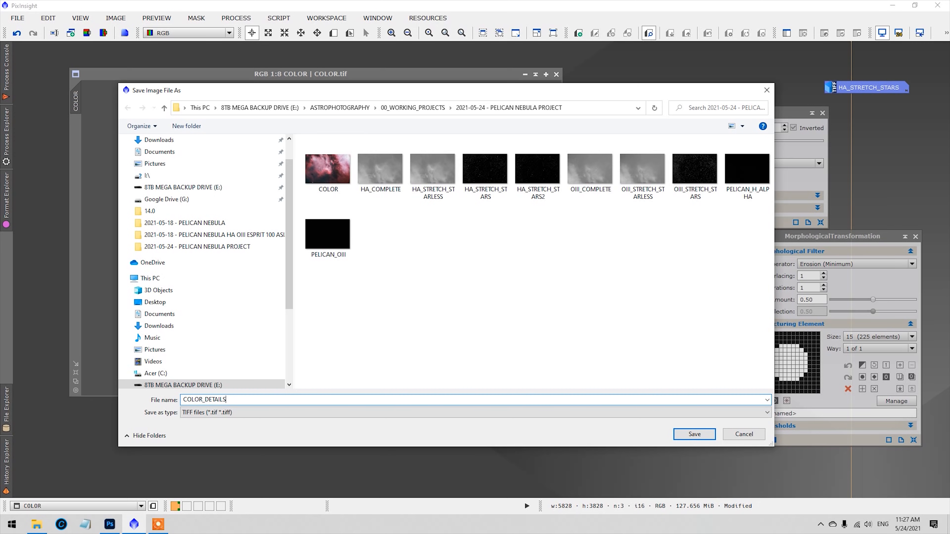
click(694, 434)
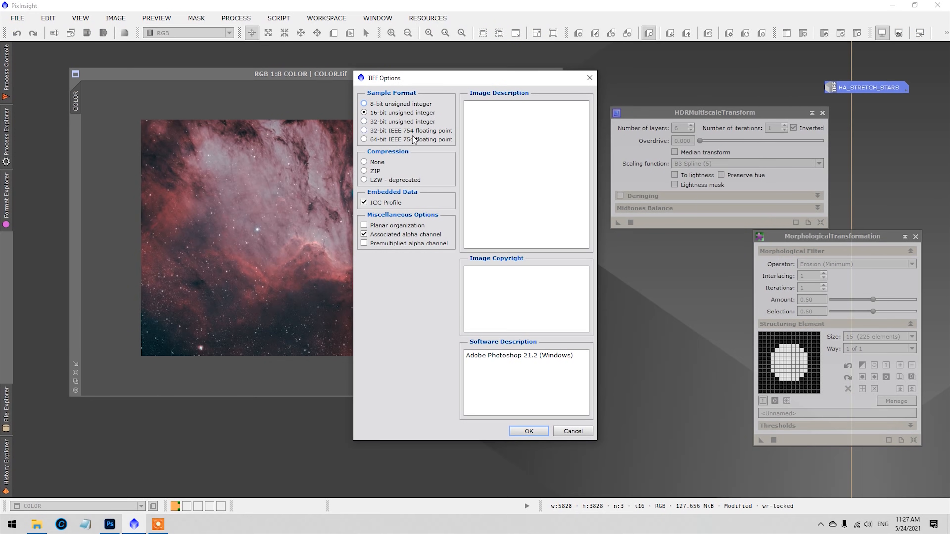
click(529, 430)
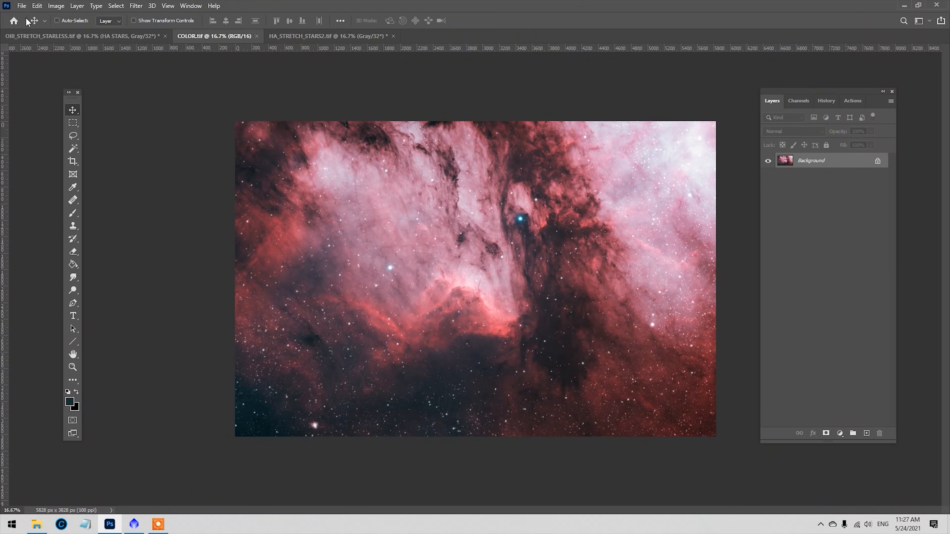
Open COLOR_DETAILS from the Pelican Nebula project folder and paste its whole image as a layer over the COLOR image
click(21, 5)
click(23, 24)
click(414, 134)
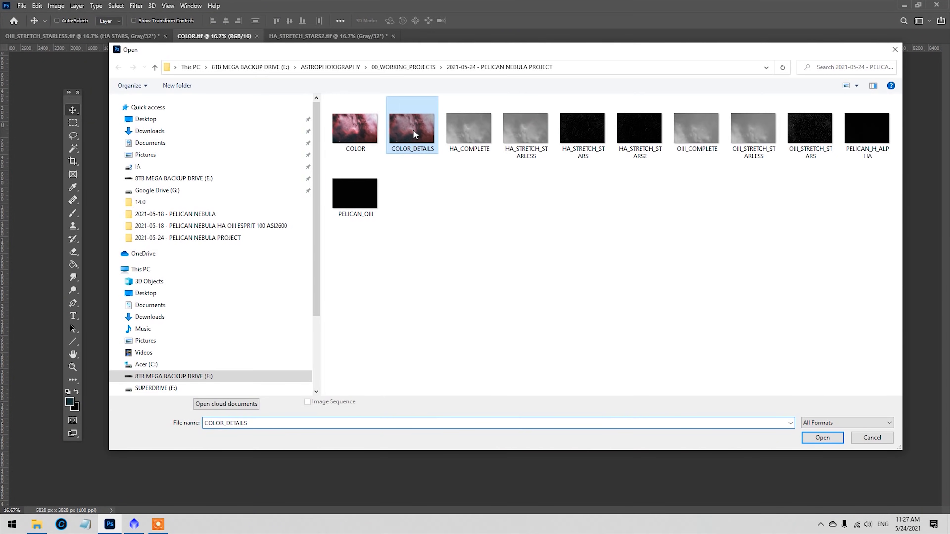
double_click(414, 134)
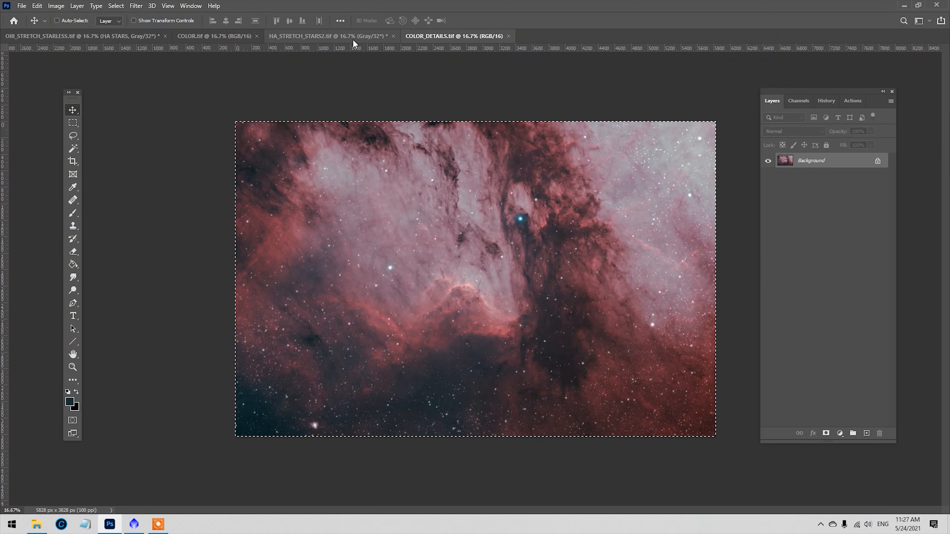
click(354, 41)
click(190, 37)
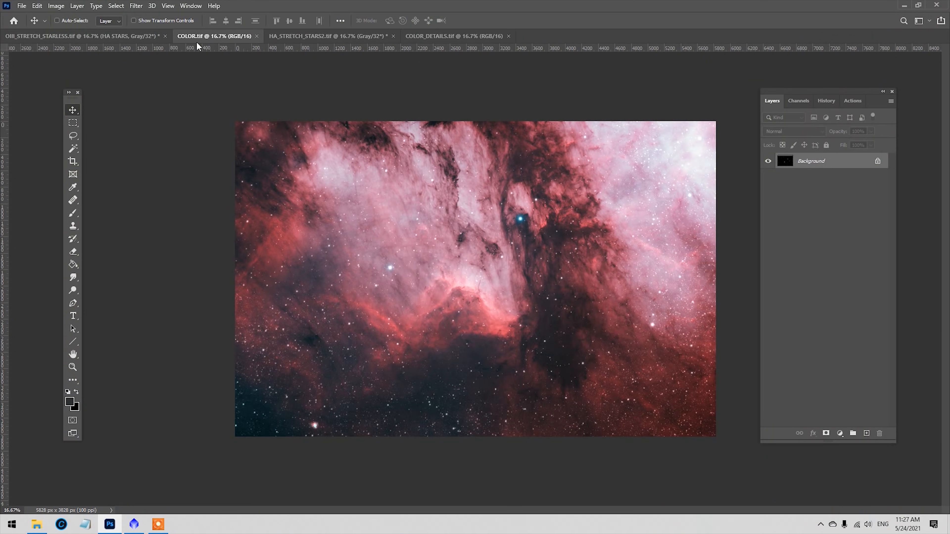
key(ctrl+v)
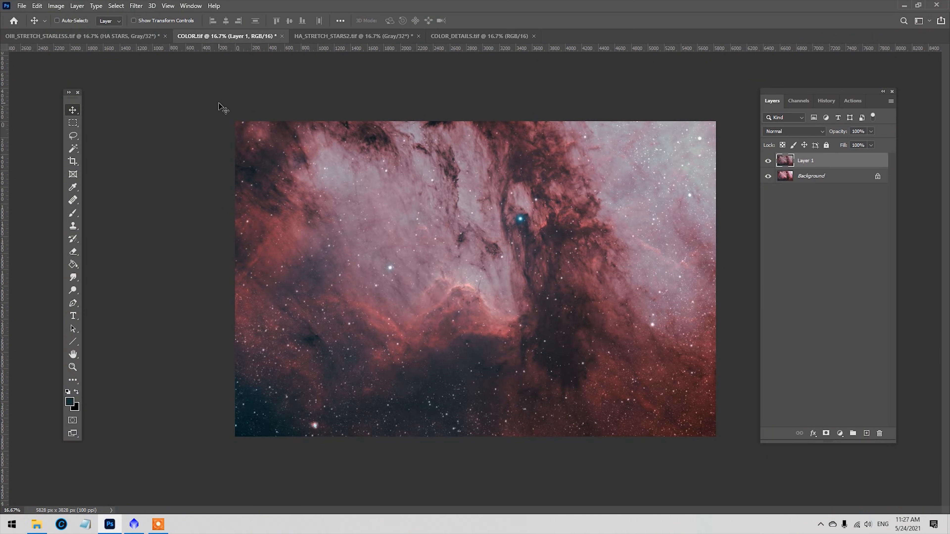
Raise the pasted layer's vibrance to +37 and its saturation to +41
click(814, 182)
click(821, 165)
click(136, 5)
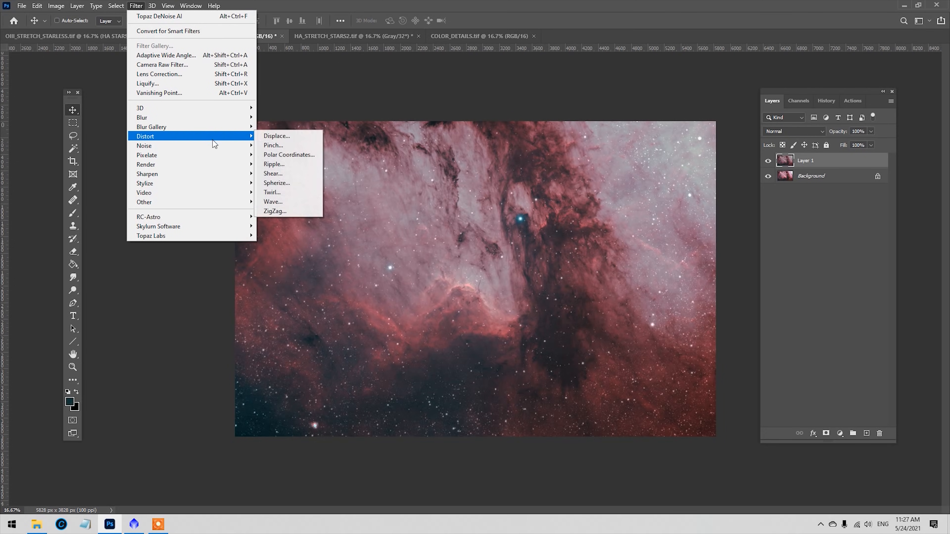
mouse_move(55, 5)
mouse_move(89, 32)
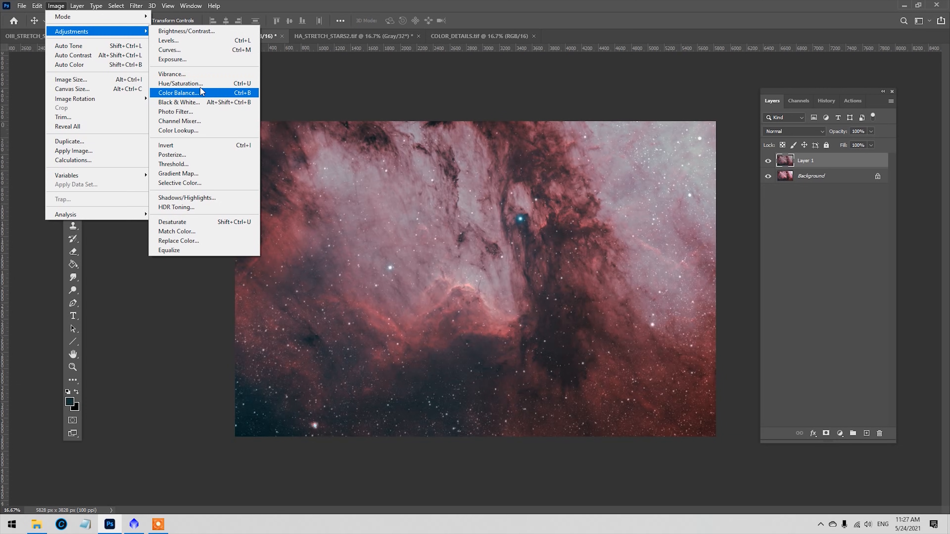
click(203, 75)
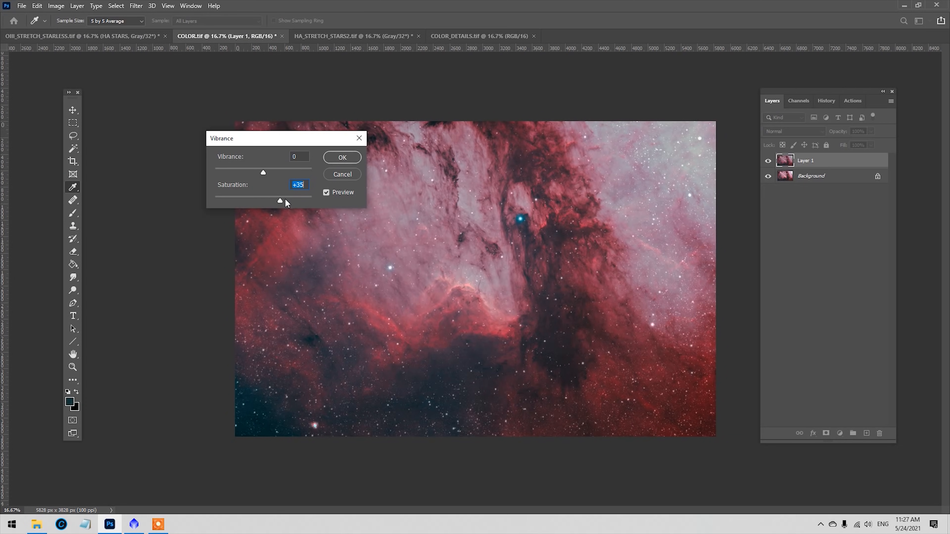
drag(272, 172, 276, 172)
click(286, 201)
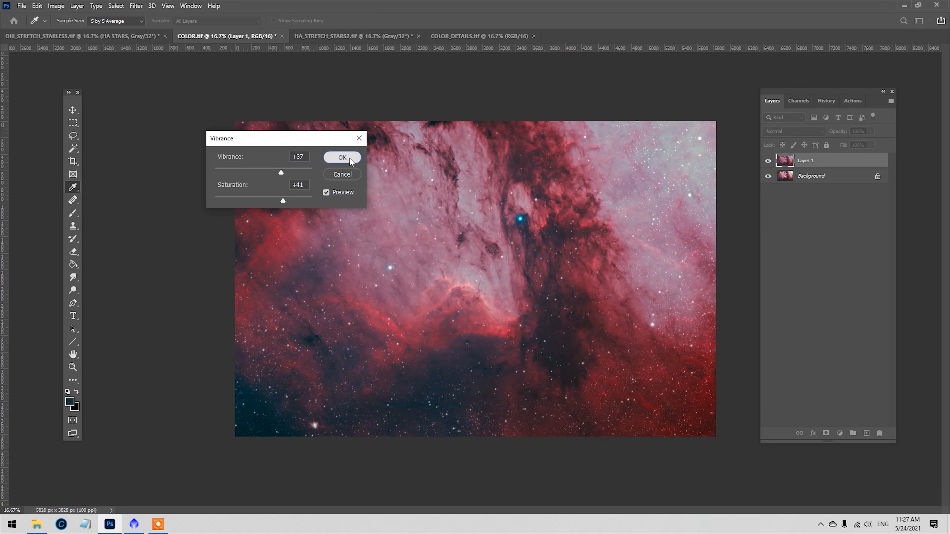
click(342, 157)
Revert COLOR to its state right after the paste, discarding the vibrance adjustment and the canvas selections
click(822, 182)
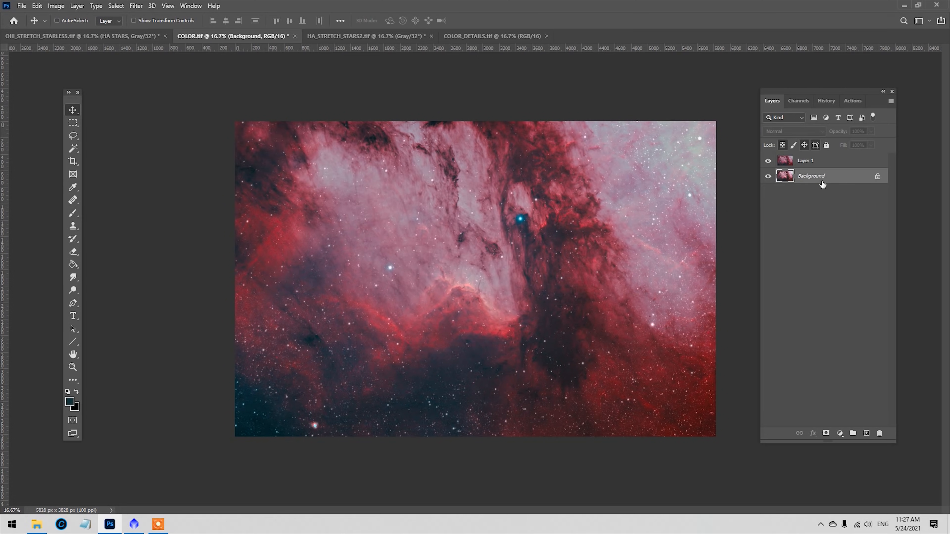
key(ctrl+a)
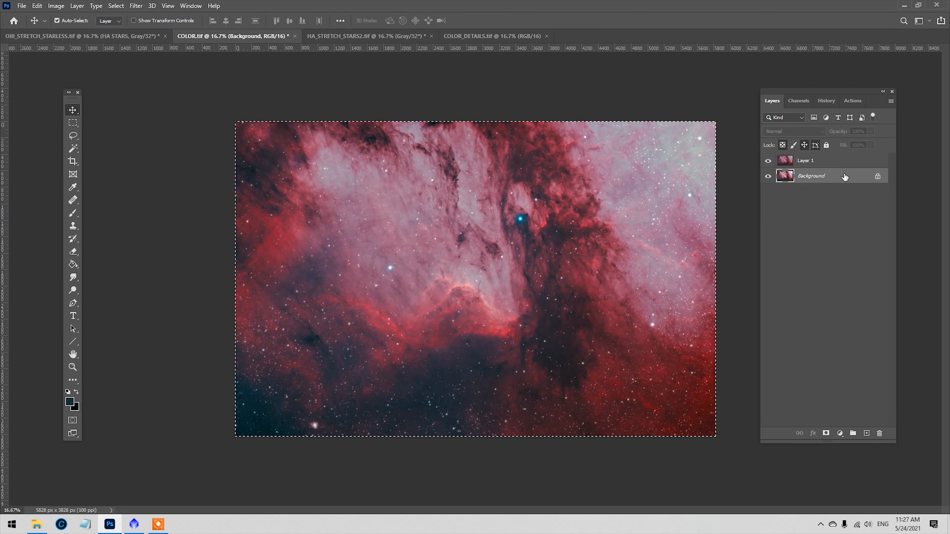
click(826, 101)
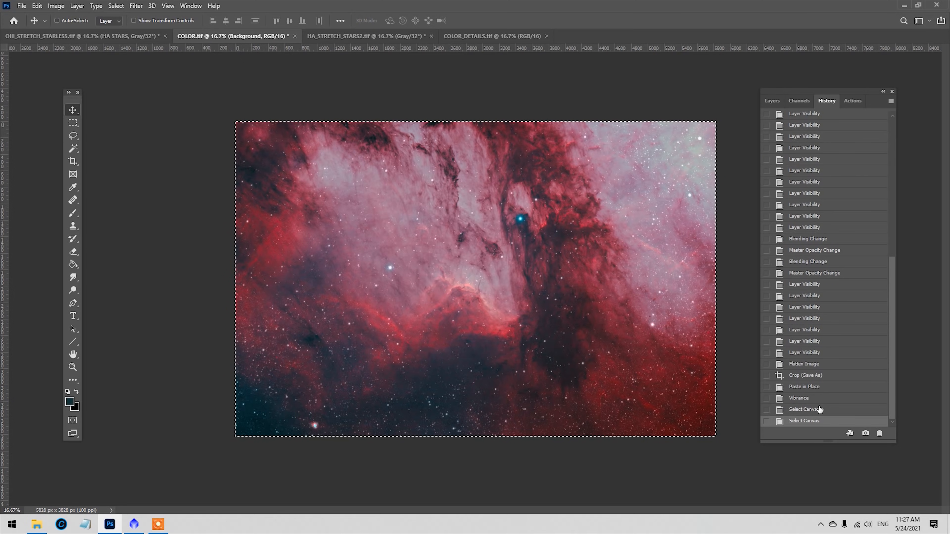
click(822, 388)
click(773, 101)
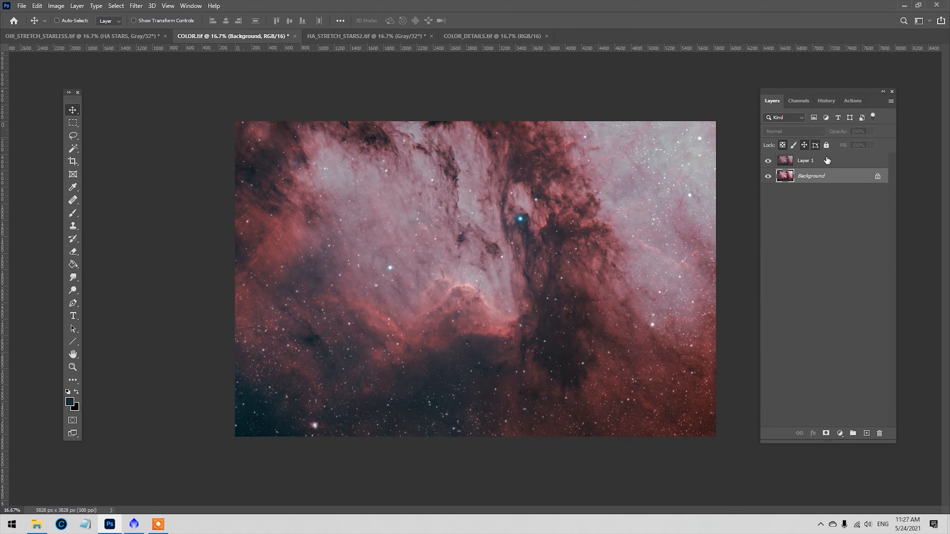
Copy the whole Background layer and paste it as a new layer above the detail layer
key(ctrl+a)
click(823, 164)
key(ctrl+v)
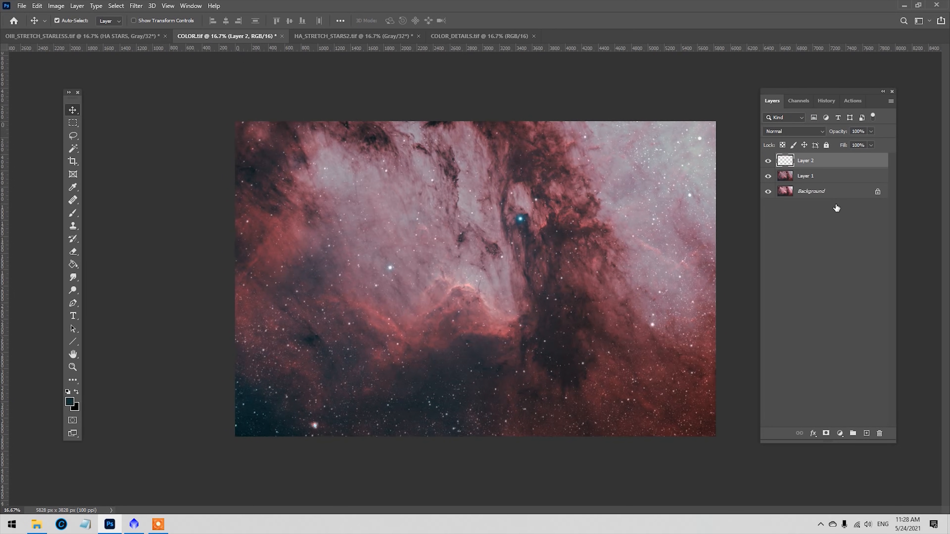
Set the Eraser brush size to 369 for working on the nebula around the blue star at 50% zoom
click(73, 367)
click(530, 303)
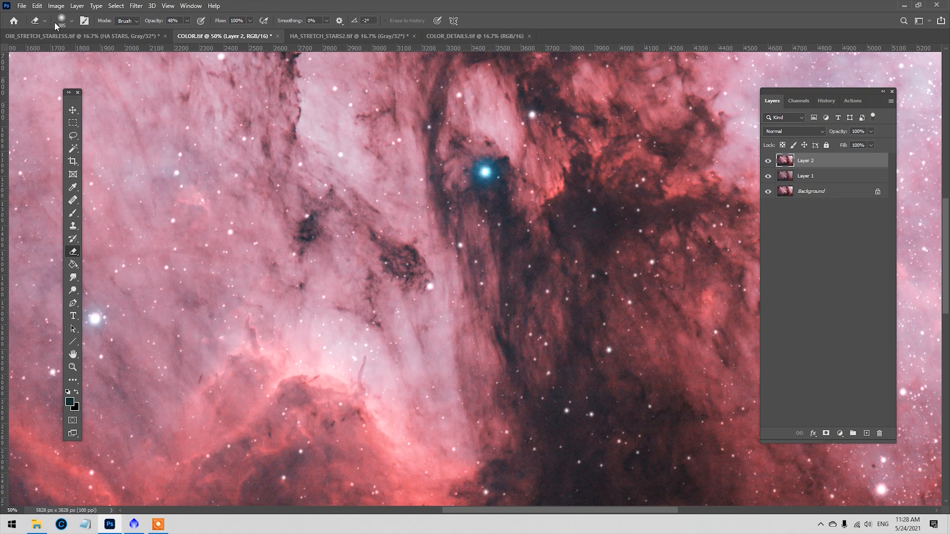
click(71, 21)
drag(98, 53, 88, 53)
click(108, 53)
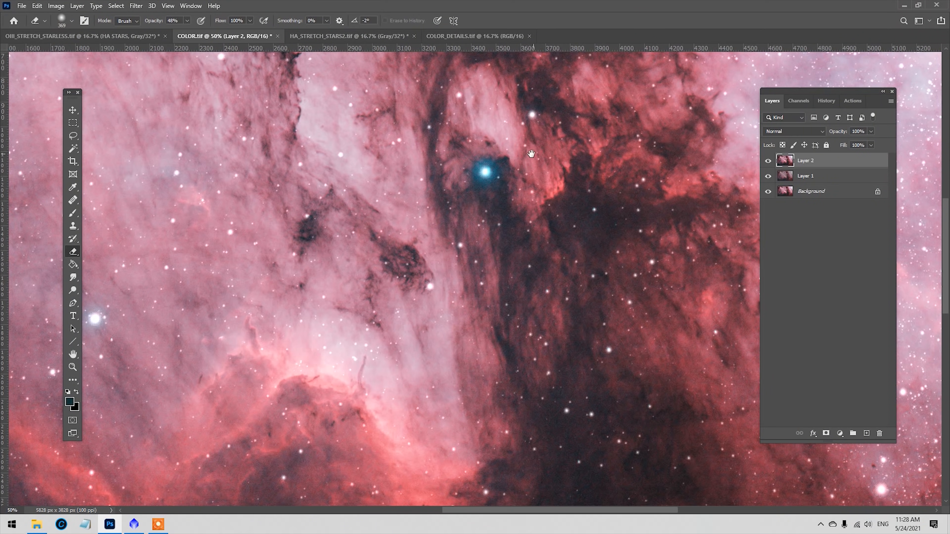
drag(532, 153, 614, 249)
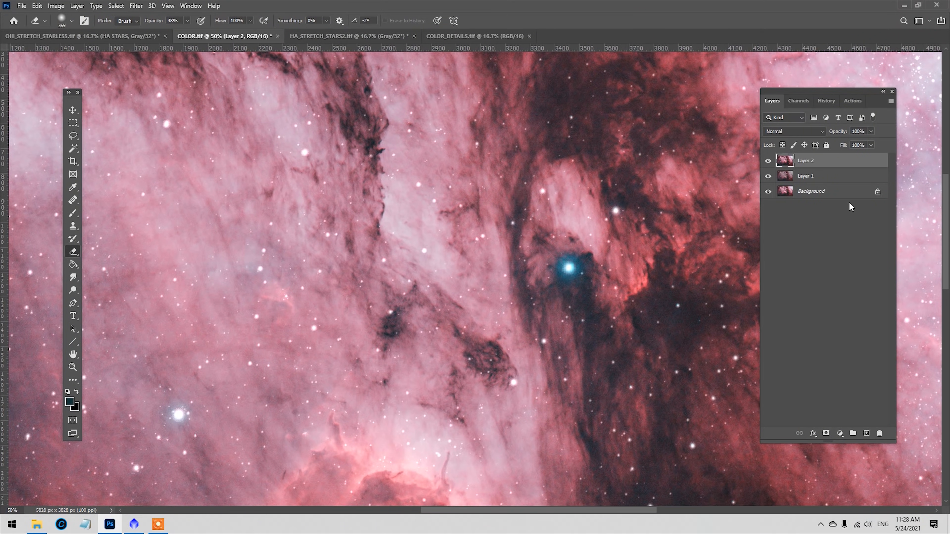
Compare the nebula around the blue star with Layer 2 hidden and shown, leaving it shown
click(831, 179)
click(769, 161)
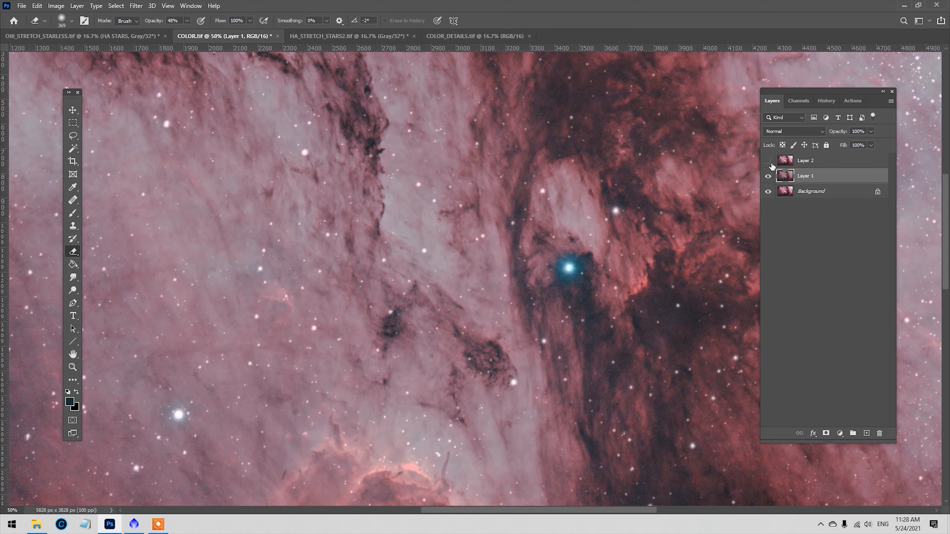
click(768, 162)
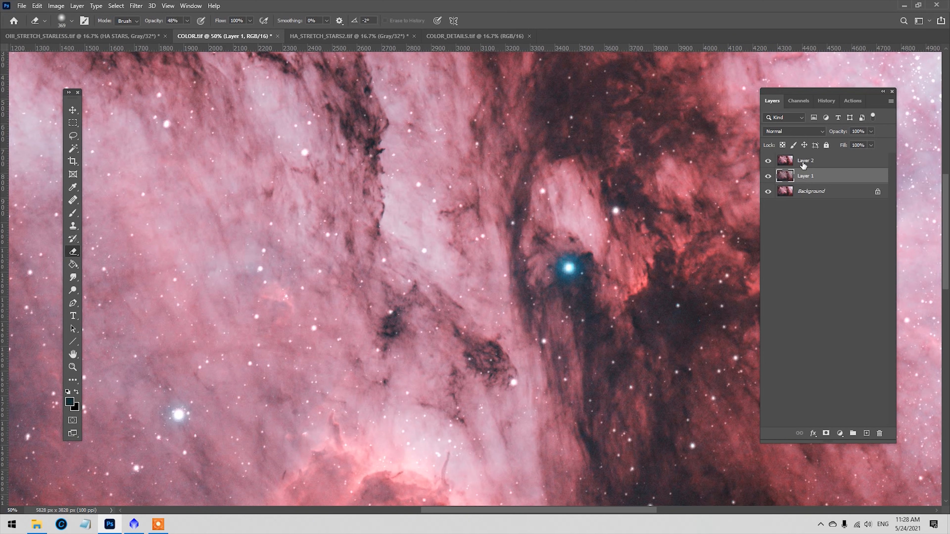
Undo the trial erase on Layer 2, set the Eraser opacity to 30%, and erase over the bright nebula beside the dark dust lanes
click(818, 165)
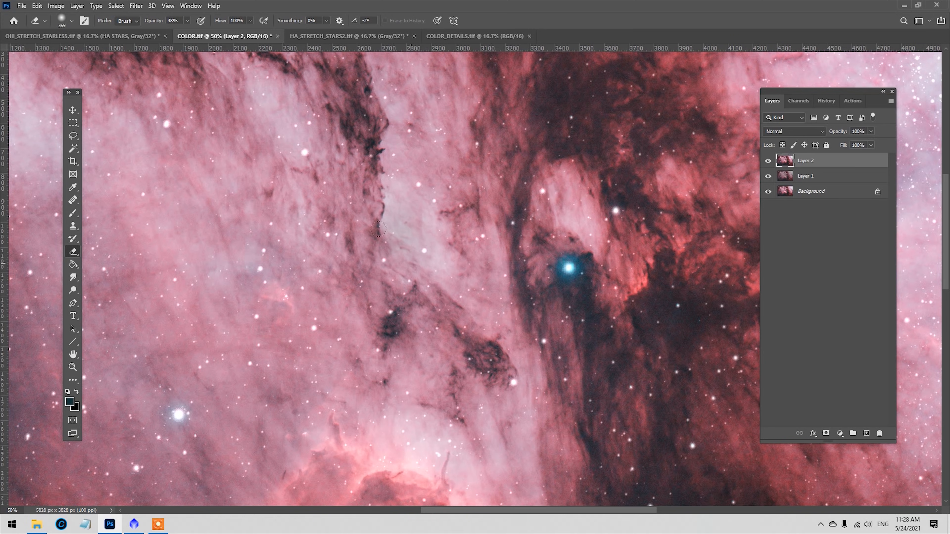
key(ctrl+z)
click(66, 25)
click(187, 21)
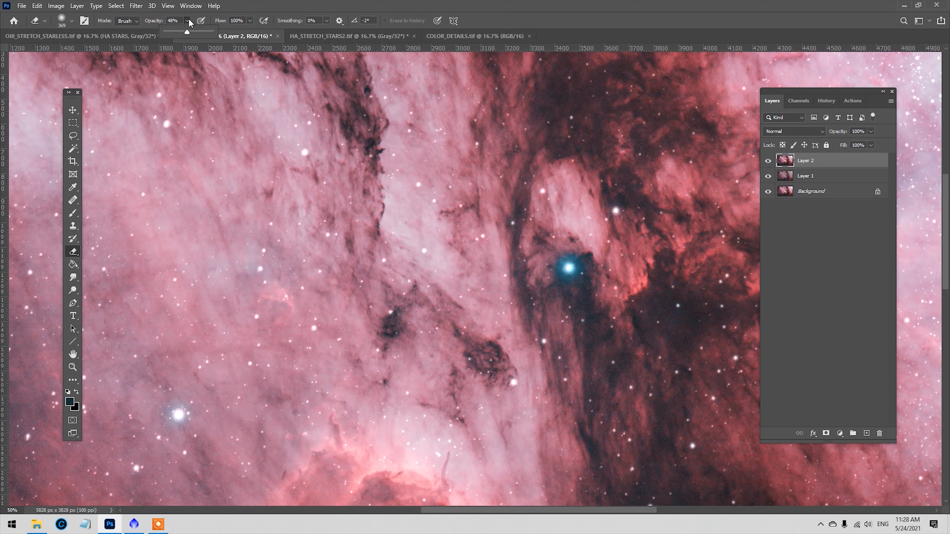
drag(411, 151, 445, 240)
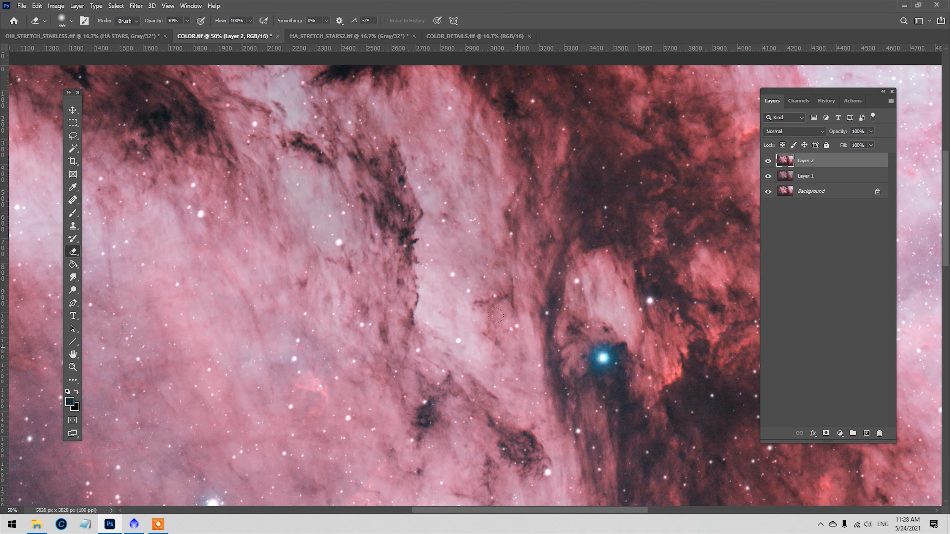
Examine the partially erased top layer across the nebula at 25% and in the full image view
click(73, 368)
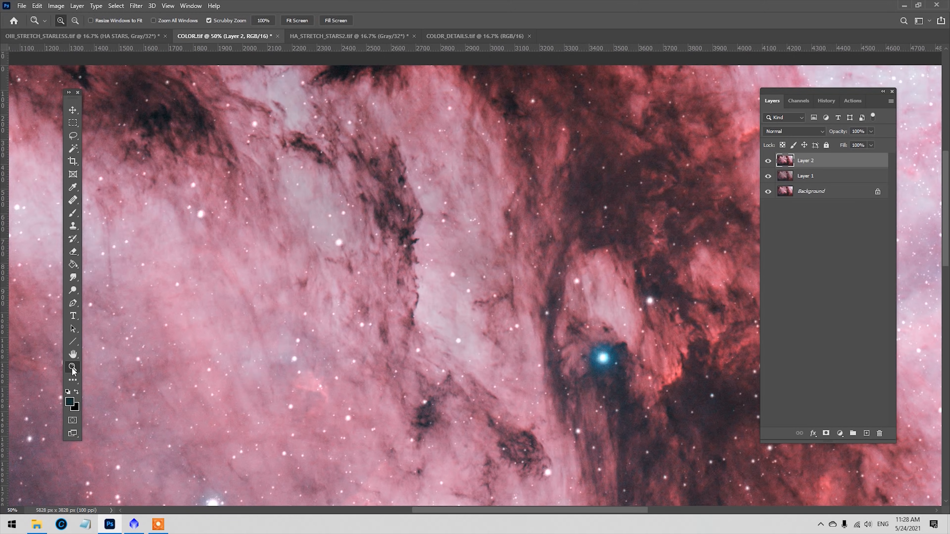
alt+click(613, 311)
alt+click(611, 312)
drag(572, 317, 552, 184)
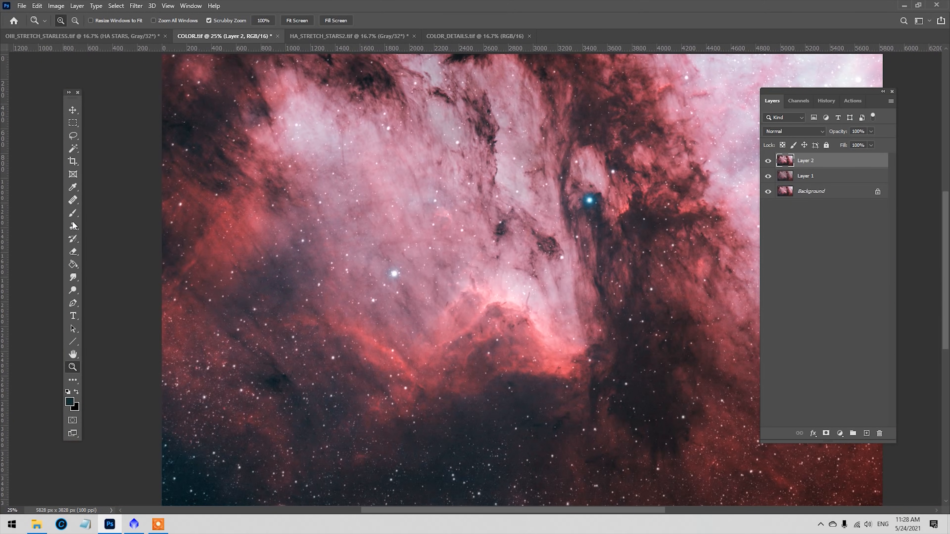
click(73, 250)
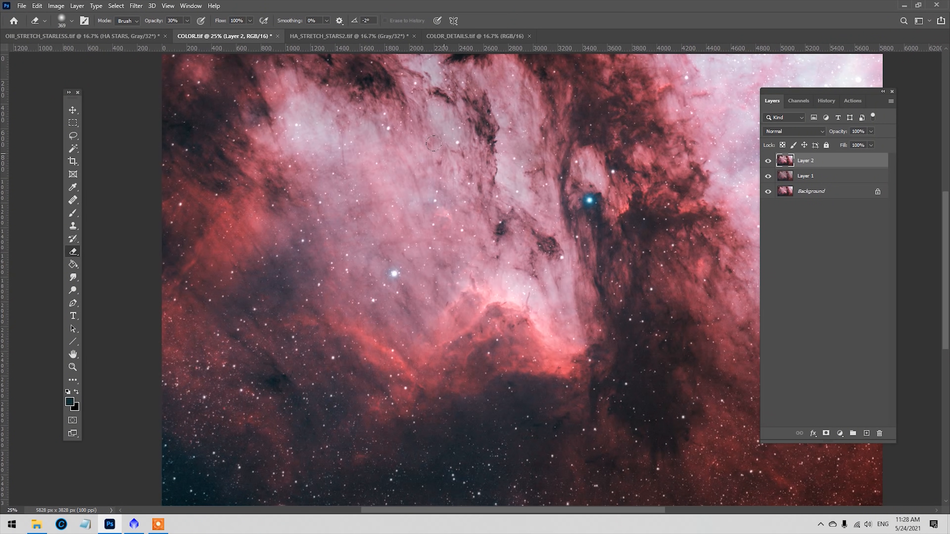
click(72, 367)
alt+click(463, 327)
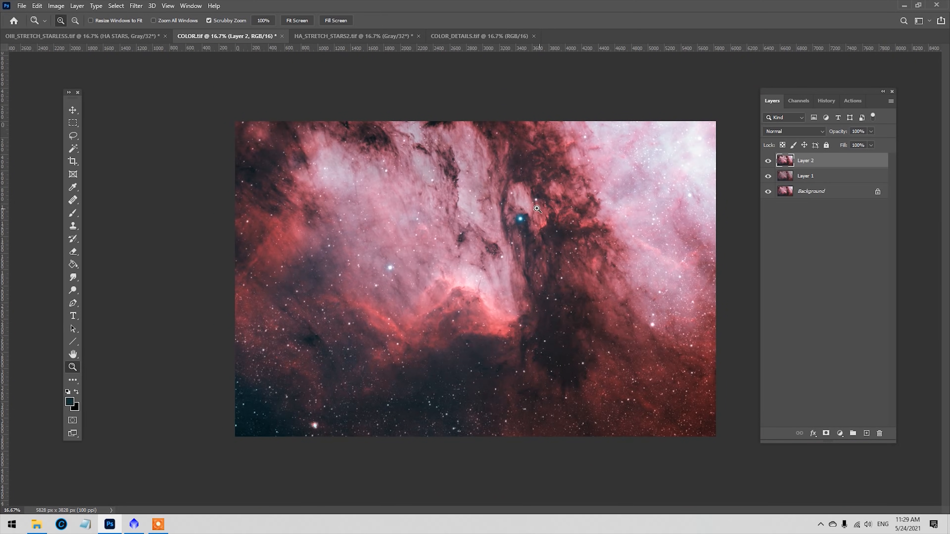
Switch to PixInsight and undo the HDRMultiscaleTransform on the COLOR image
click(157, 525)
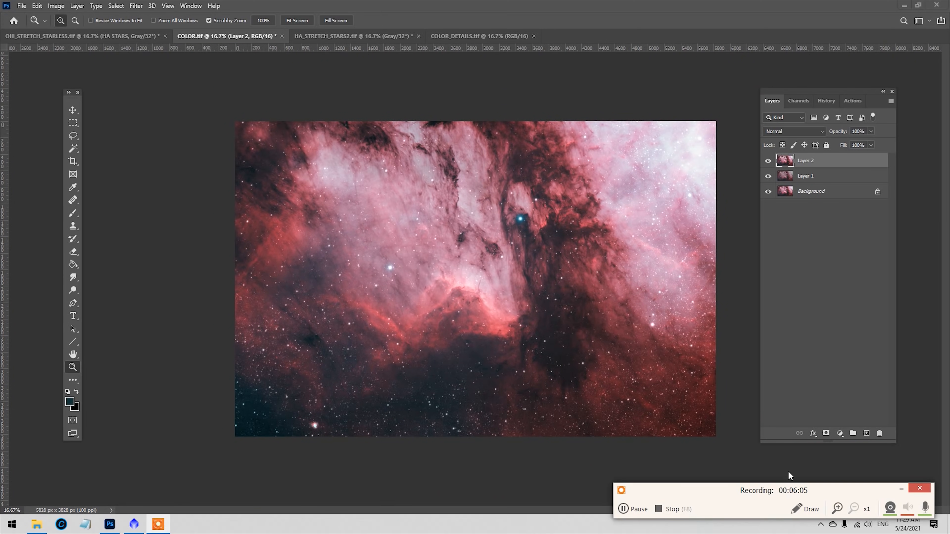
click(134, 524)
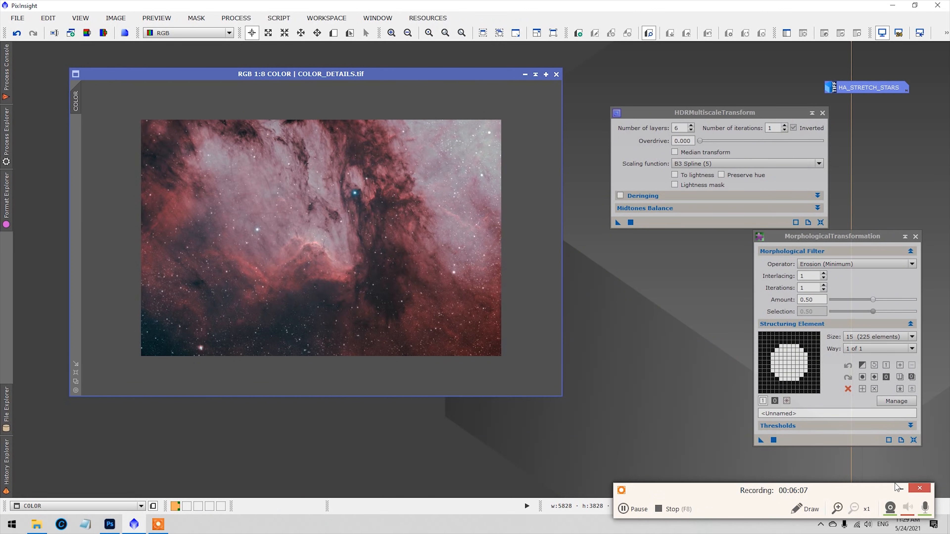
drag(409, 75, 398, 98)
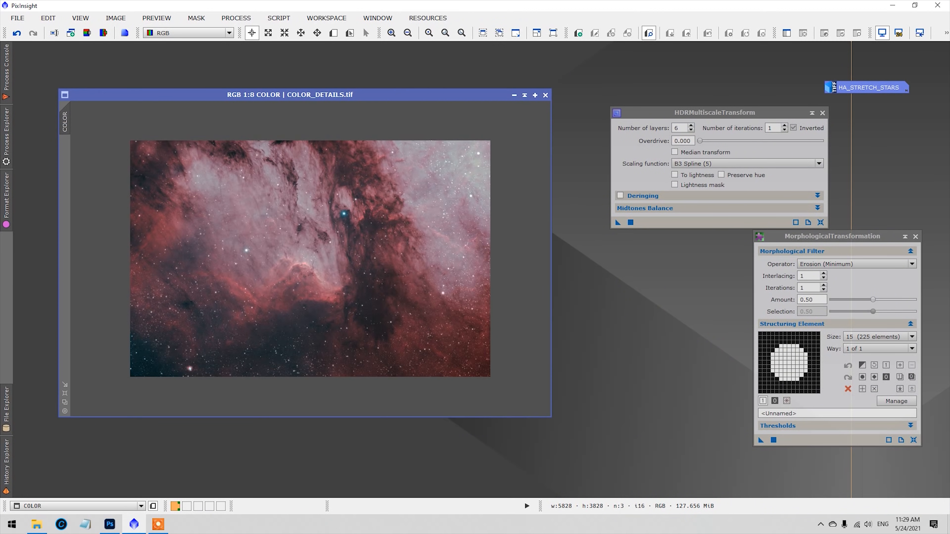
click(16, 33)
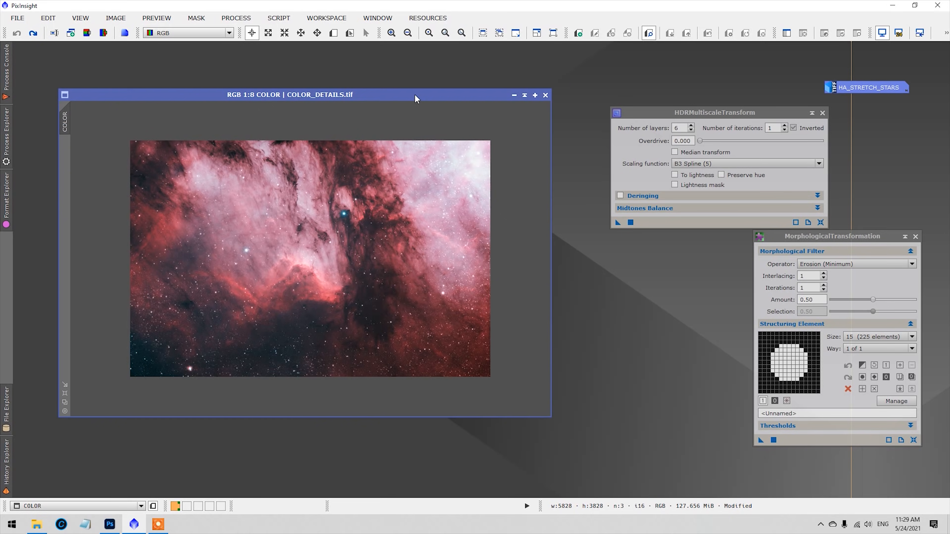
drag(418, 97, 413, 89)
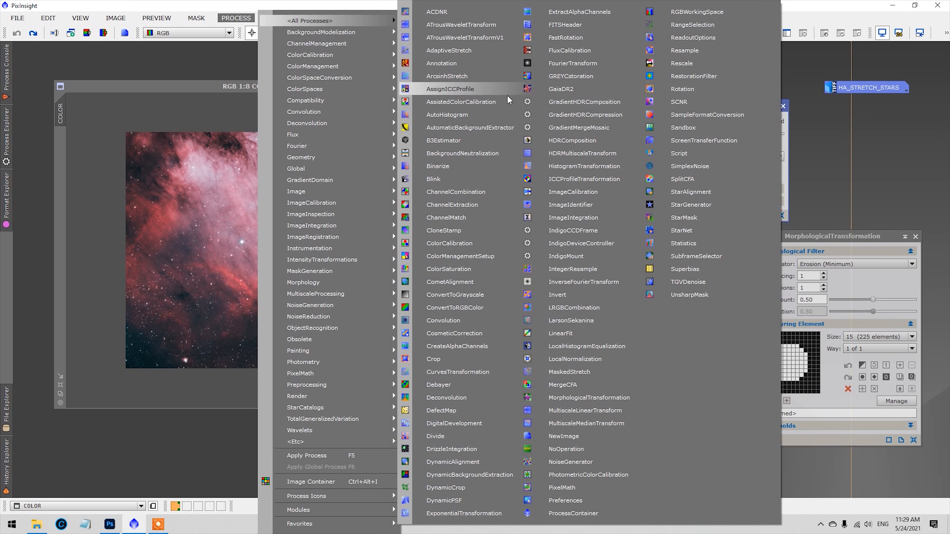
Open the Deconvolution process and arrange its window beside the COLOR image, moving HDRMultiscaleTransform out of the way
click(486, 399)
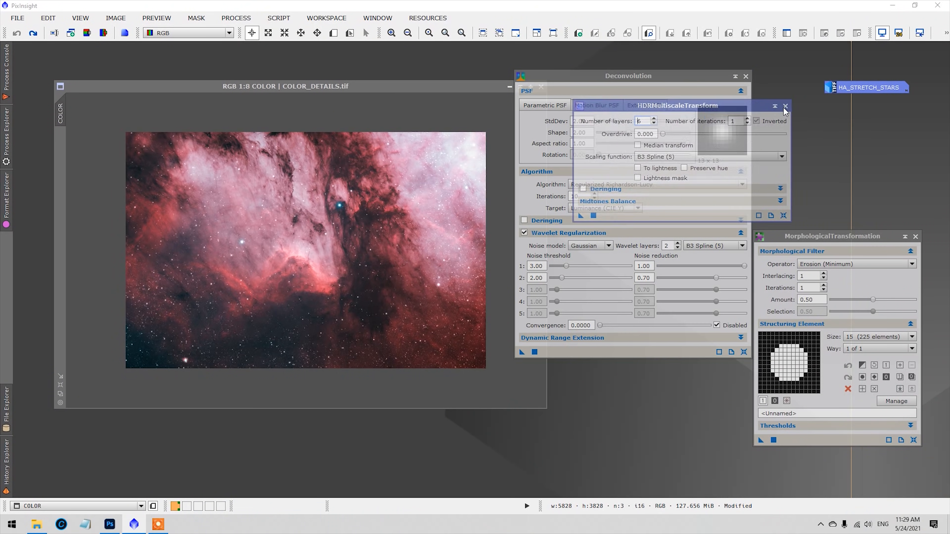
drag(785, 111, 922, 114)
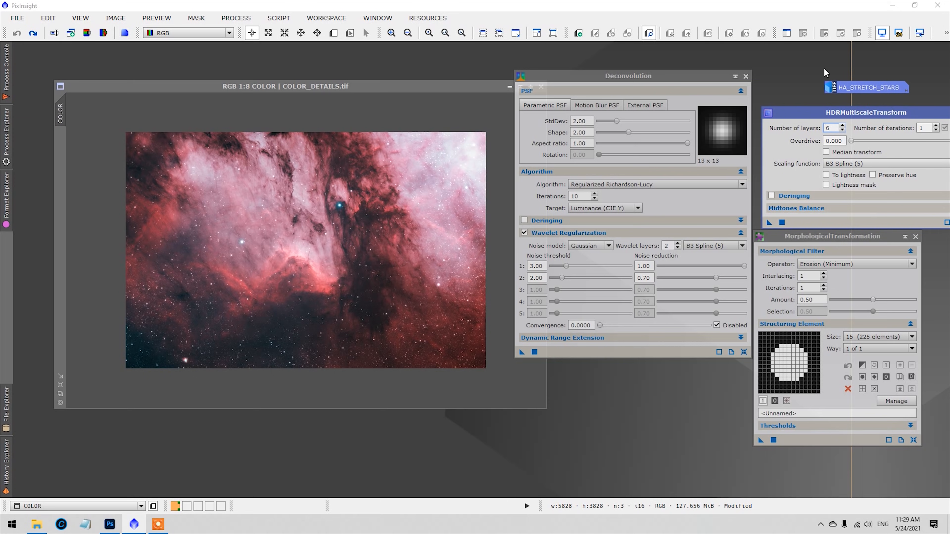
drag(649, 72, 636, 79)
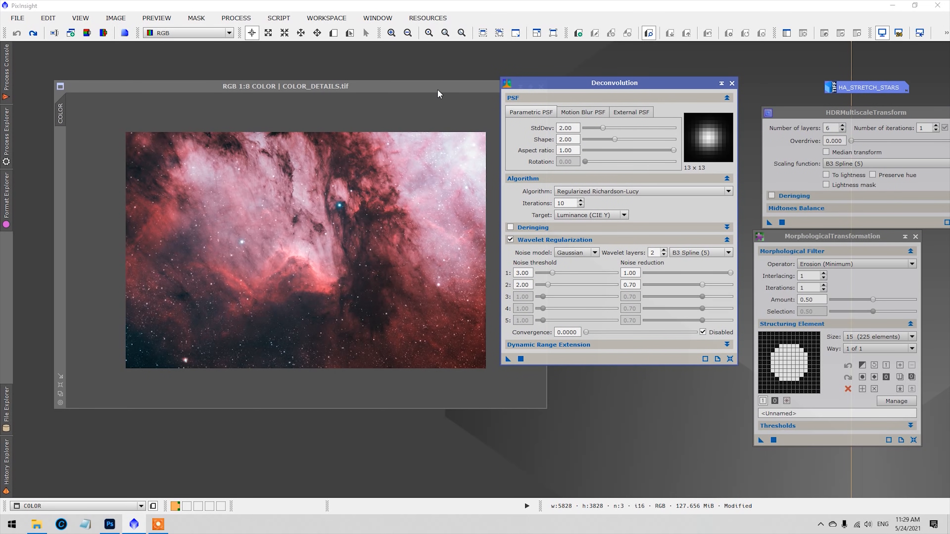
drag(440, 93, 422, 92)
drag(580, 83, 602, 84)
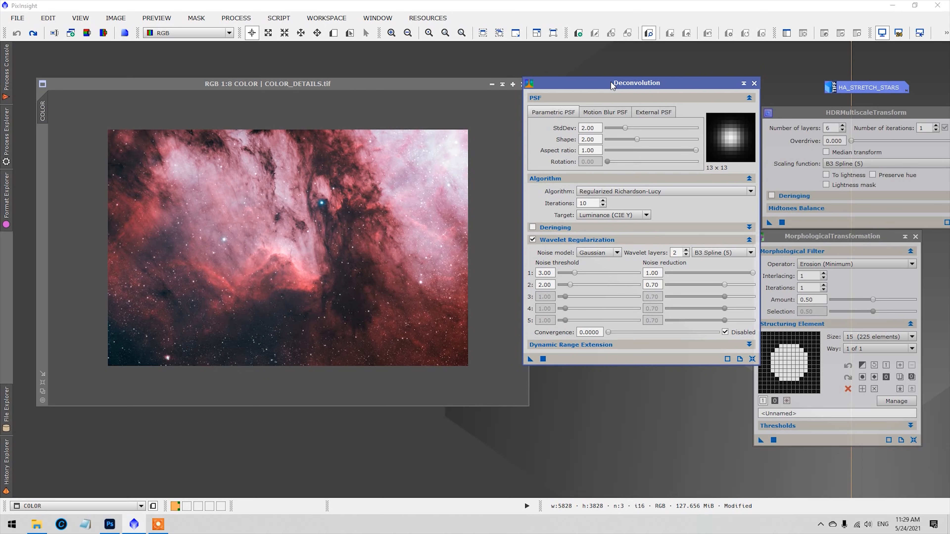
drag(610, 88, 625, 85)
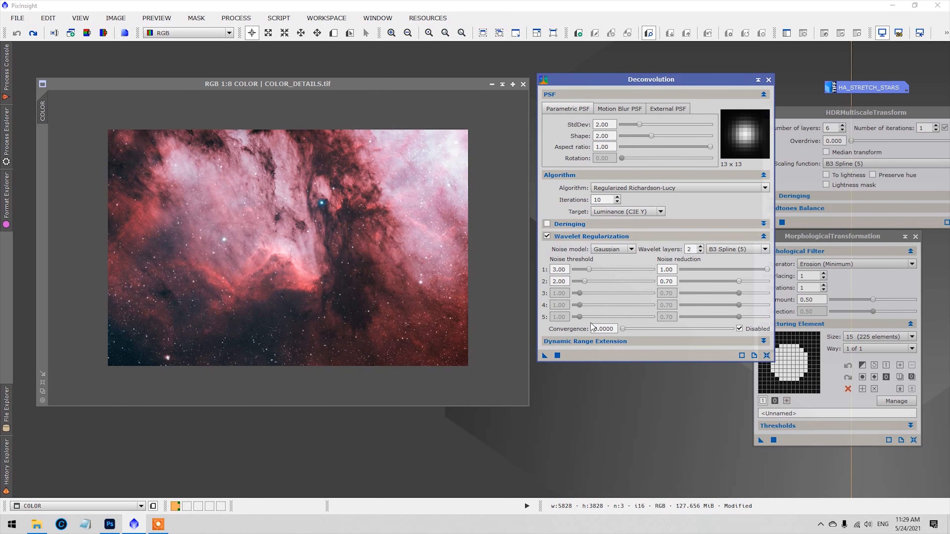
Apply Deconvolution to the COLOR image with the current settings, move its window clear, and compare the image before and after by undoing and redoing
click(557, 355)
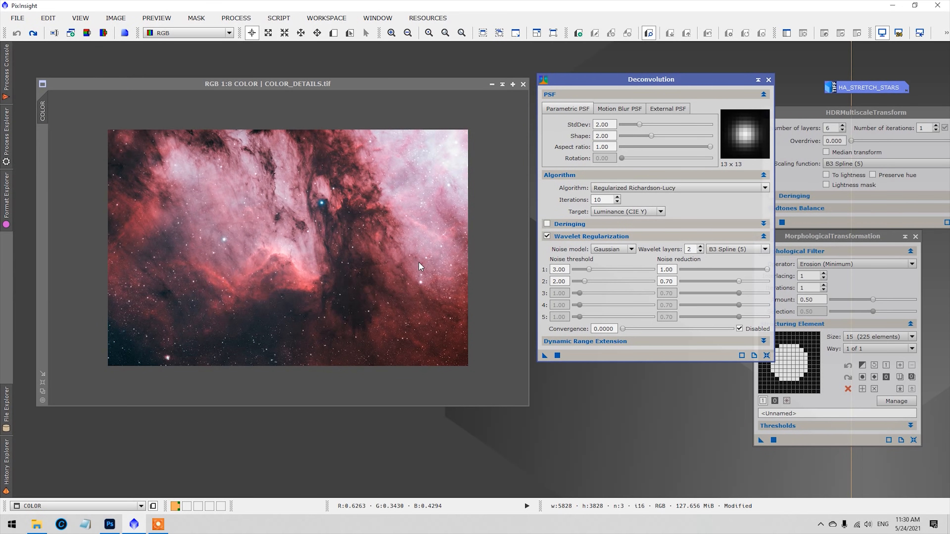
drag(368, 88, 391, 79)
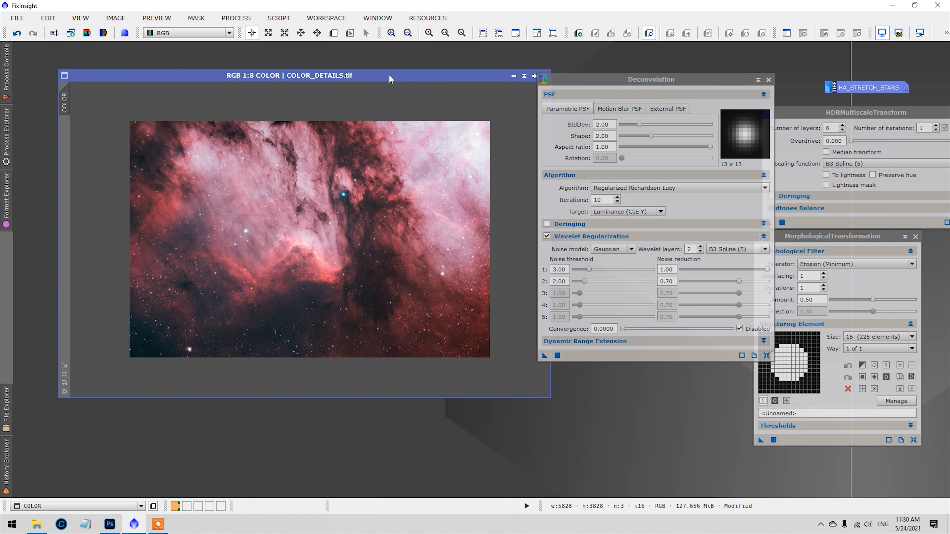
scroll(355, 182, up, 4)
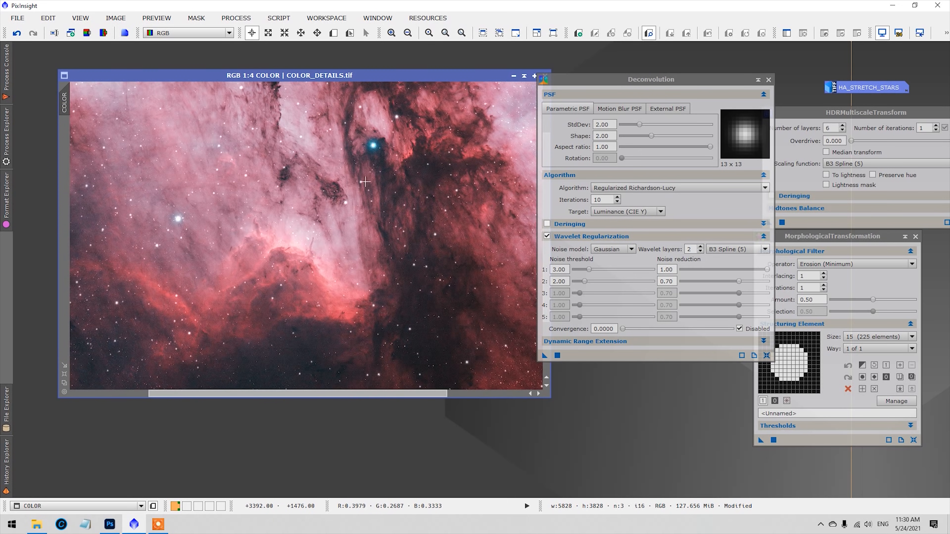
drag(689, 79, 819, 93)
key(ctrl+z)
click(34, 34)
Enlarge the COLOR image window and examine the deconvolved nebula detail around the bright blue star and dark dust lanes
drag(551, 400, 704, 477)
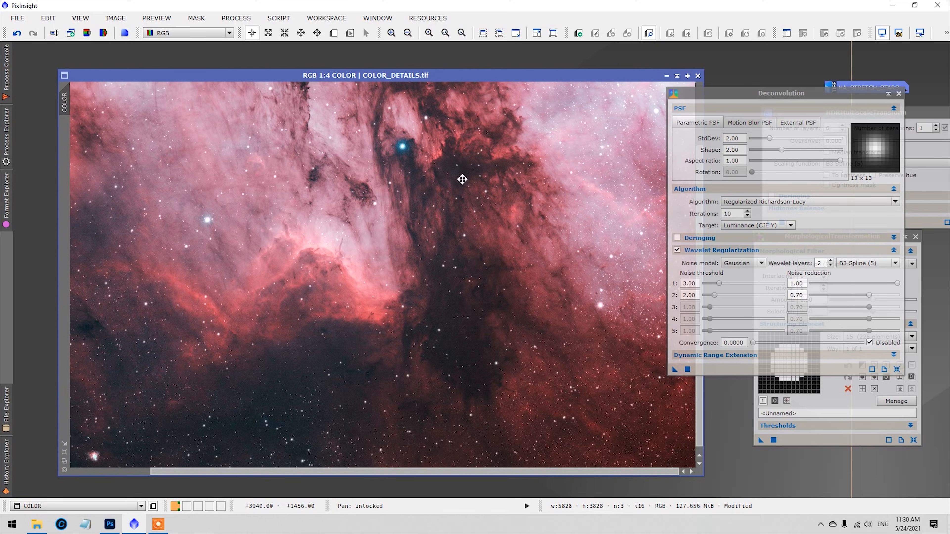
drag(464, 172, 445, 310)
drag(402, 224, 499, 235)
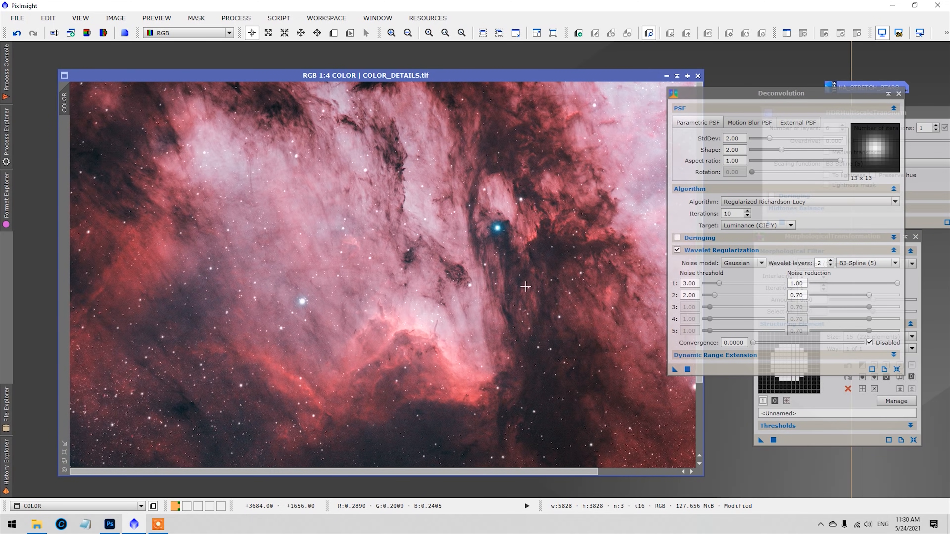
scroll(526, 287, up, 1)
scroll(529, 296, down, 3)
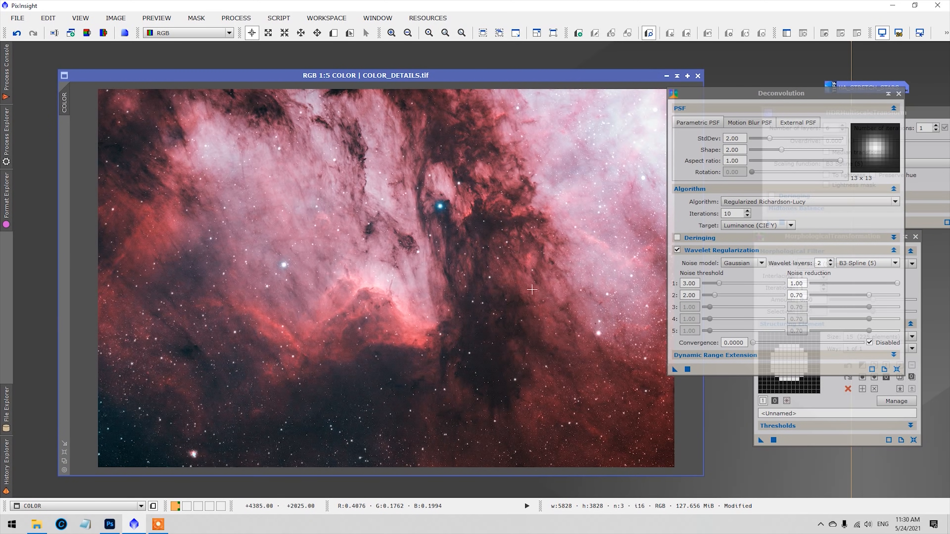